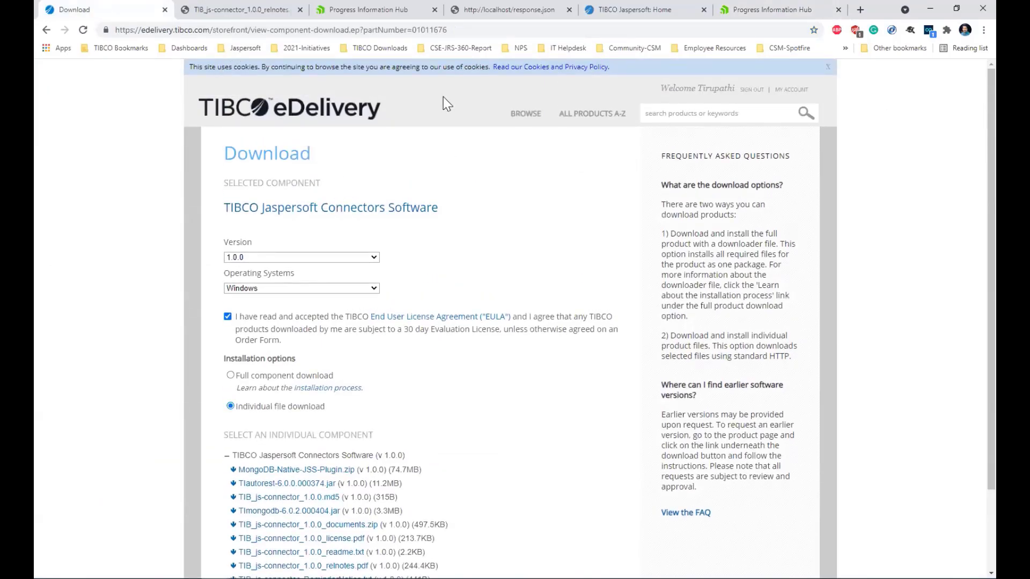
Review the TIBCO Jaspersoft Connectors Software download page, including its operating system option and individual component files
scroll(486, 106, down, 1)
scroll(590, 113, up, 1)
scroll(721, 107, down, 1)
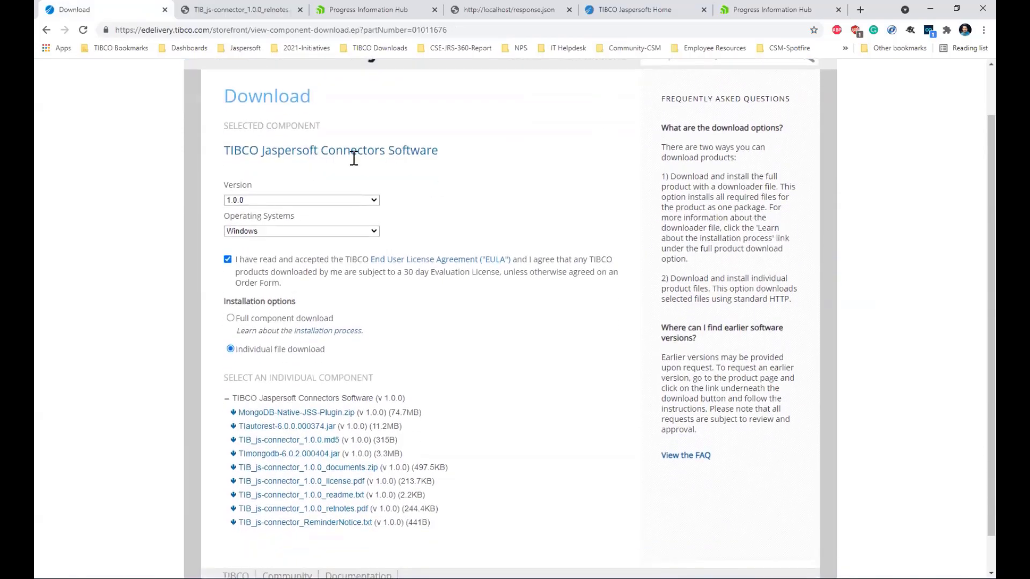
scroll(485, 167, down, 1)
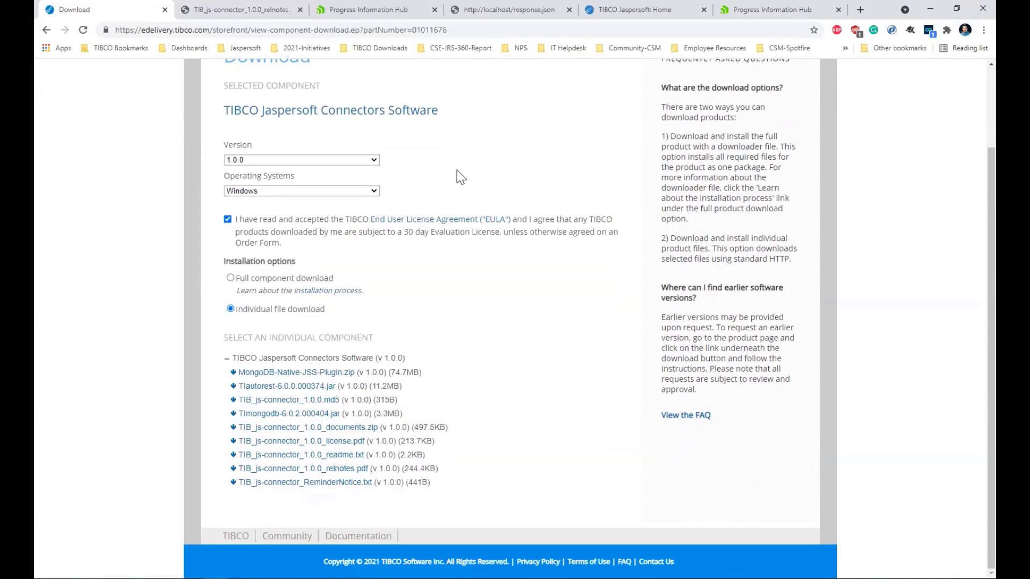
click(356, 191)
click(355, 190)
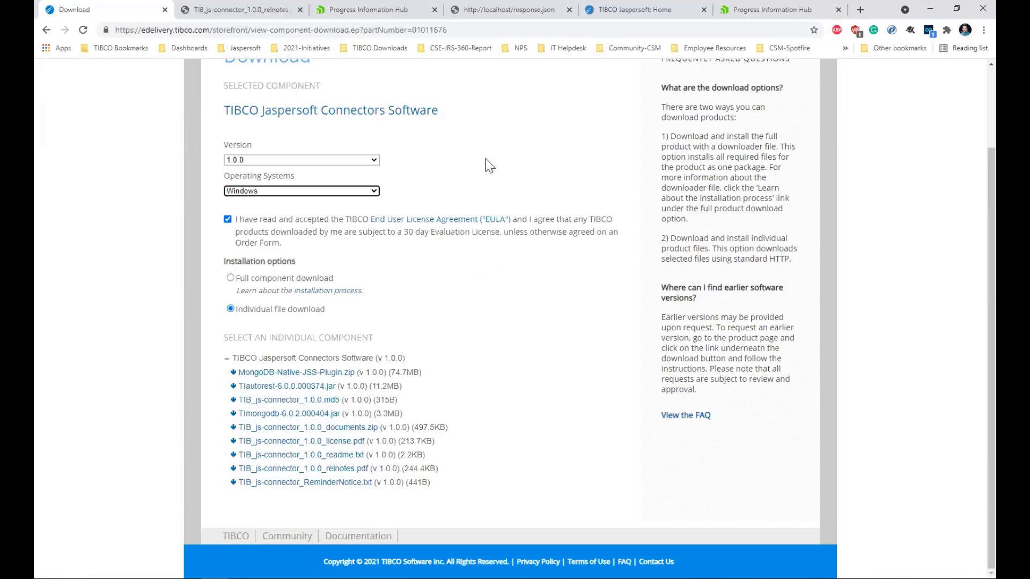
click(496, 13)
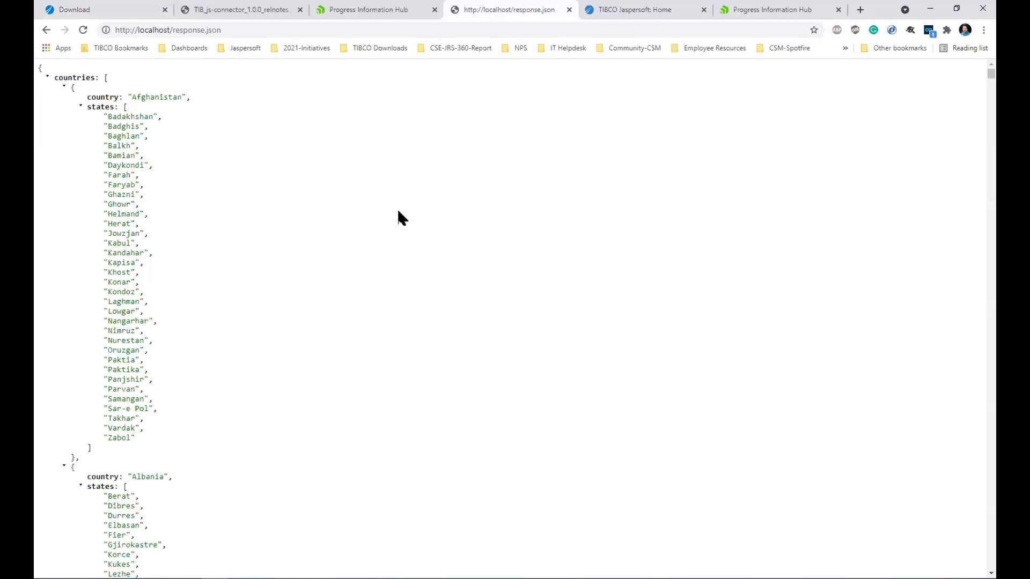
scroll(165, 161, down, 6)
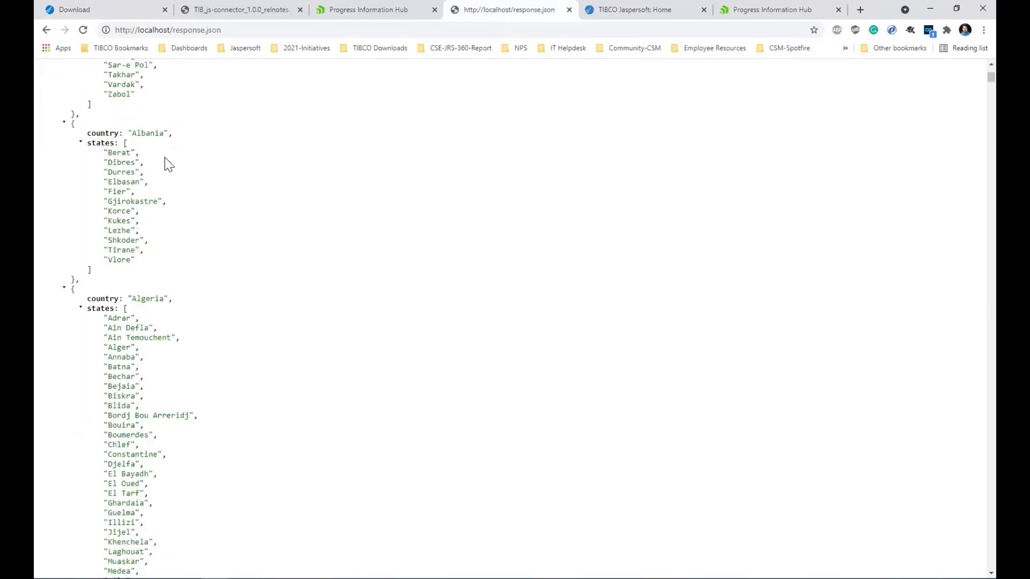
scroll(165, 161, up, 6)
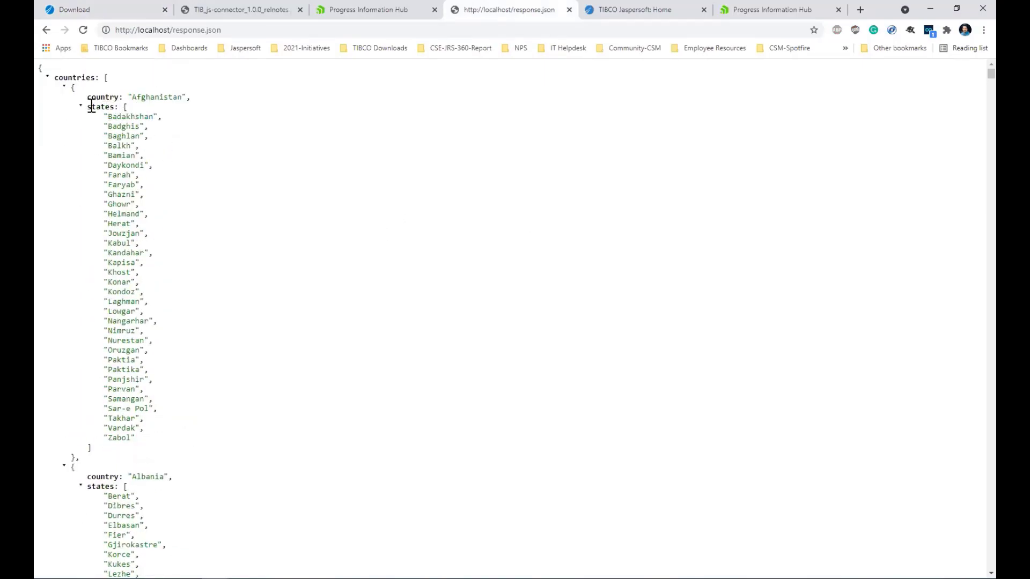
drag(88, 97, 128, 107)
scroll(204, 132, down, 2)
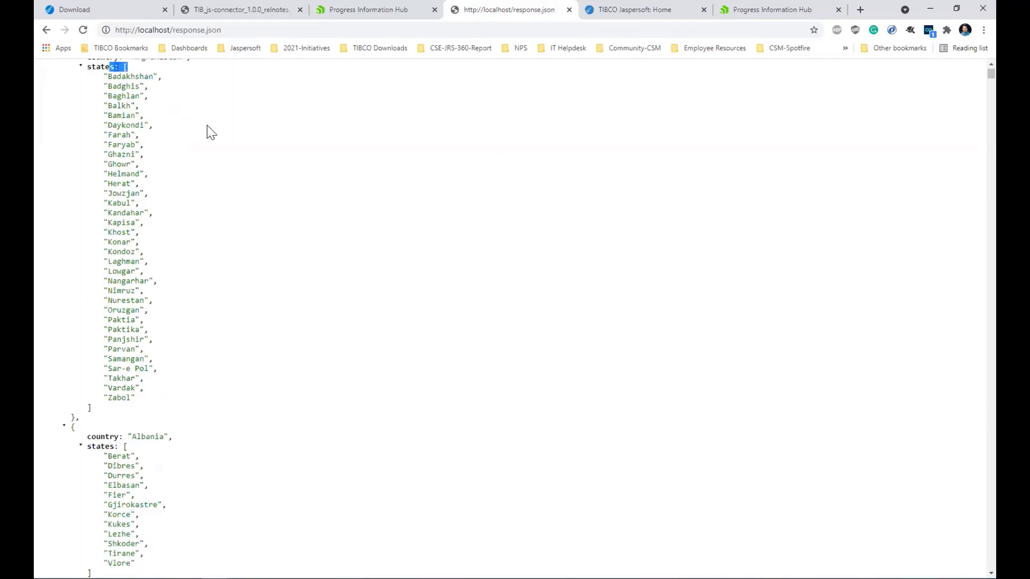
scroll(161, 144, up, 2)
scroll(174, 226, down, 20)
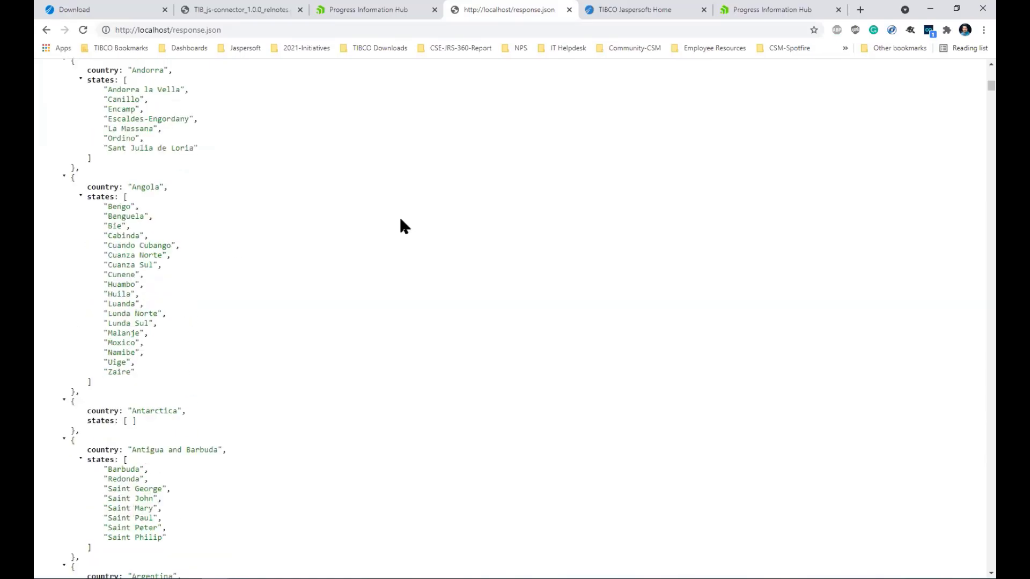
scroll(399, 225, up, 14)
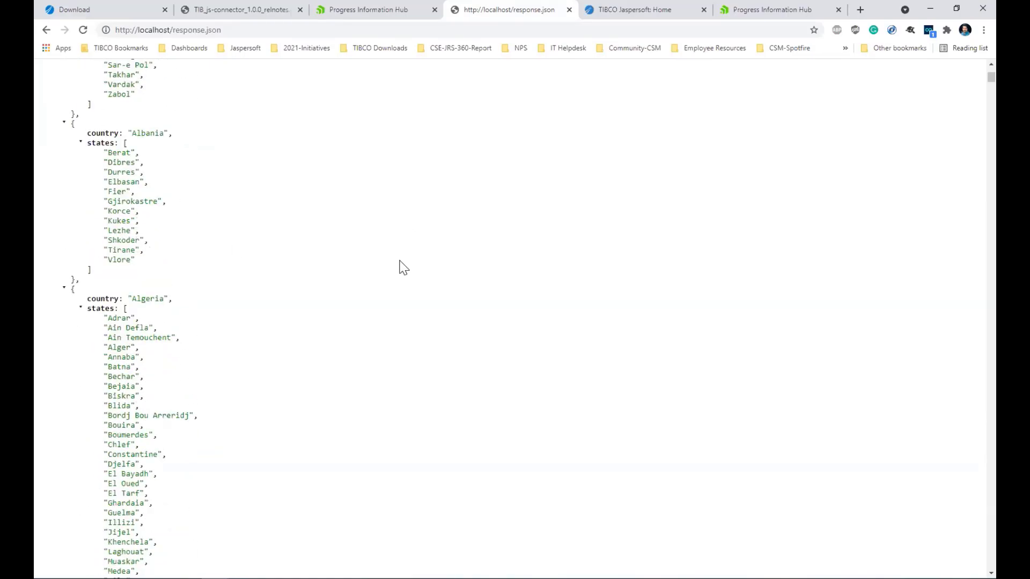
scroll(404, 267, up, 5)
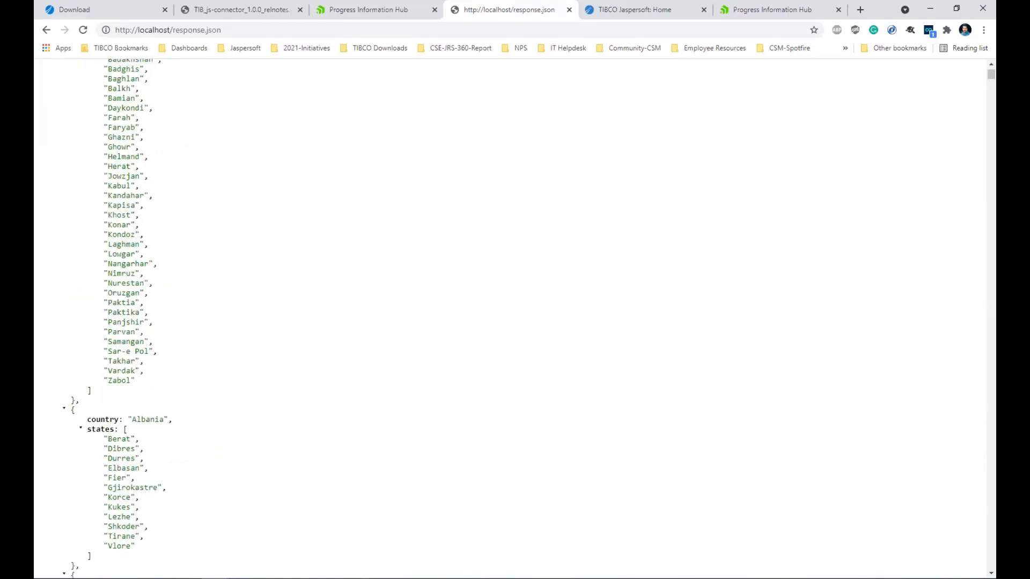
Switch to MyRest.rest in Notepad++ and examine the countries table name, the #path key and the countries root element after the URL
key(alt+Tab)
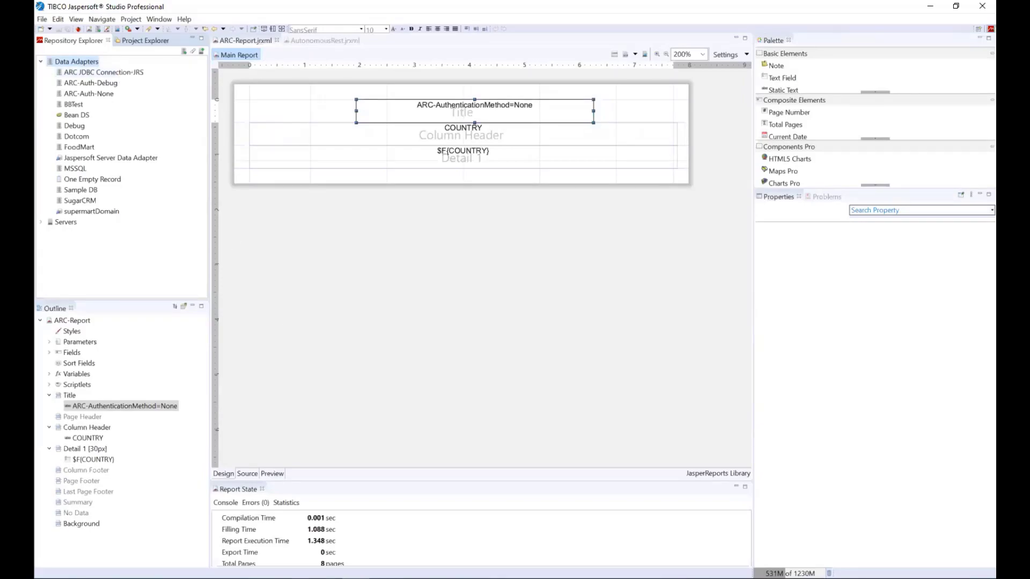
click(349, 529)
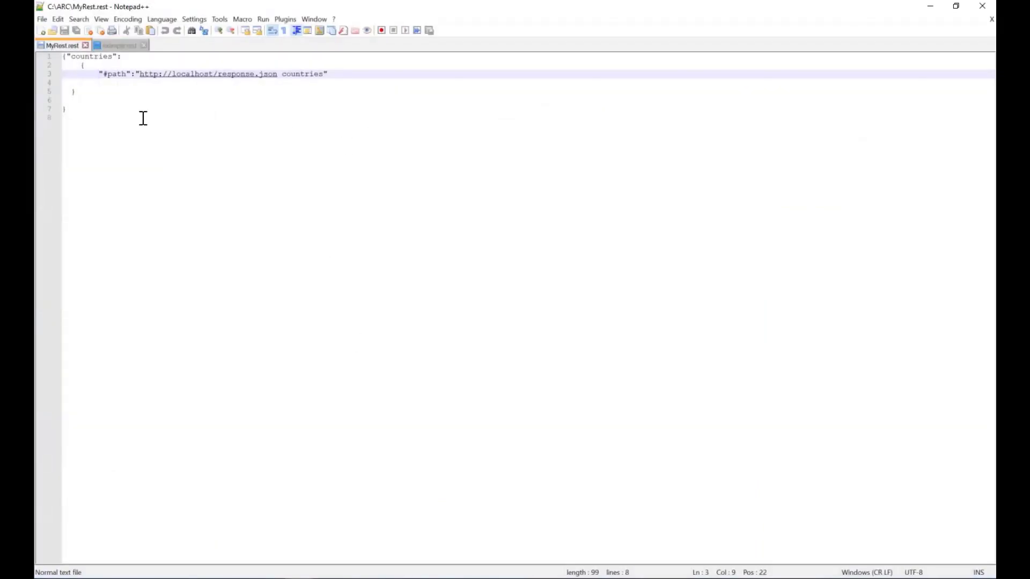
double_click(86, 57)
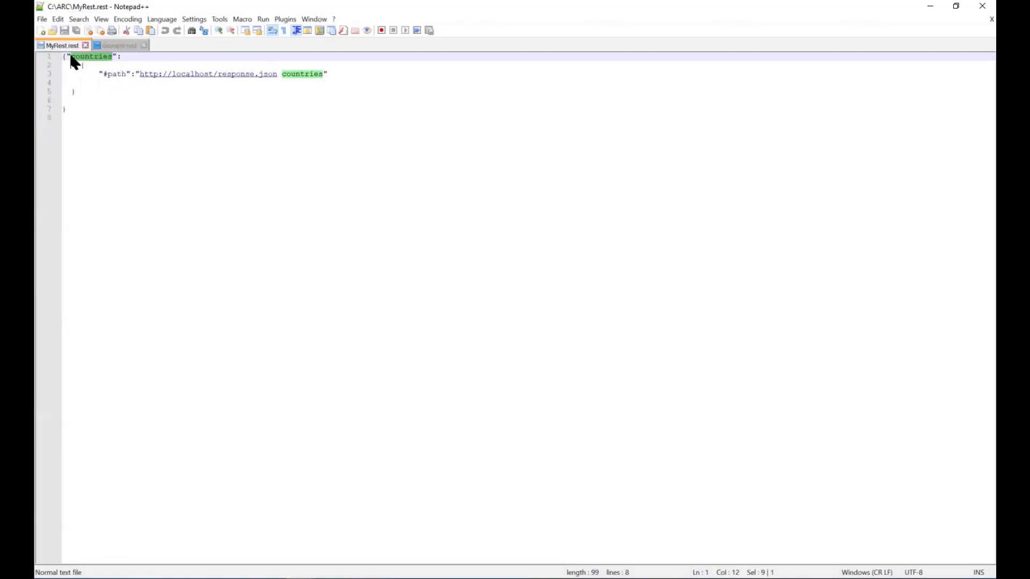
click(104, 74)
drag(104, 74, 132, 74)
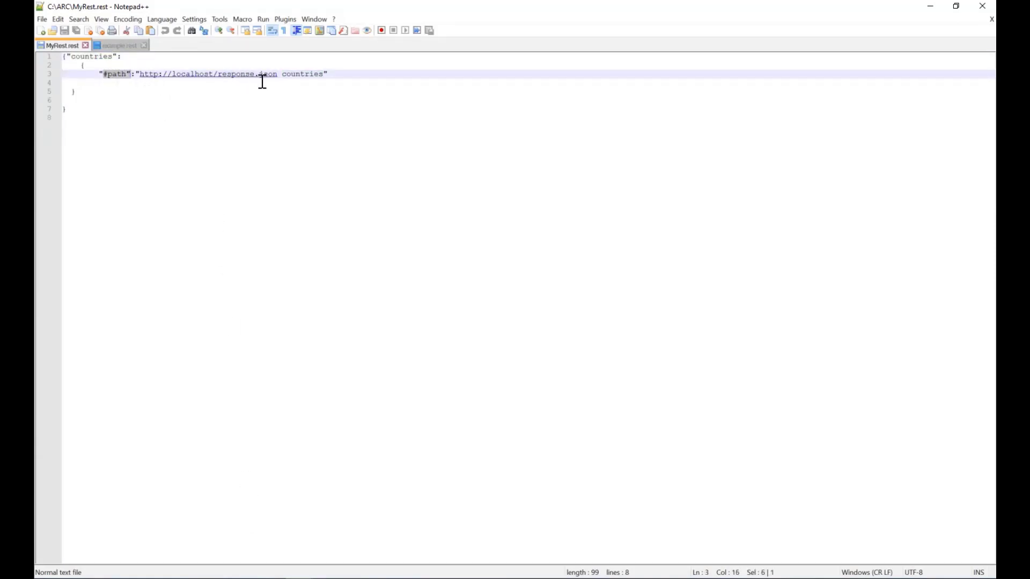
double_click(303, 75)
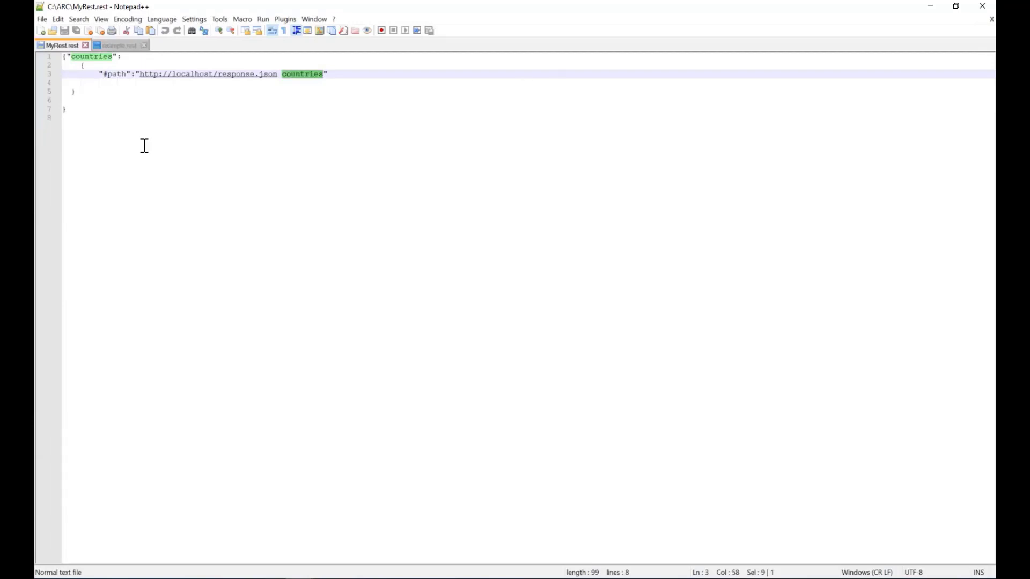
click(930, 6)
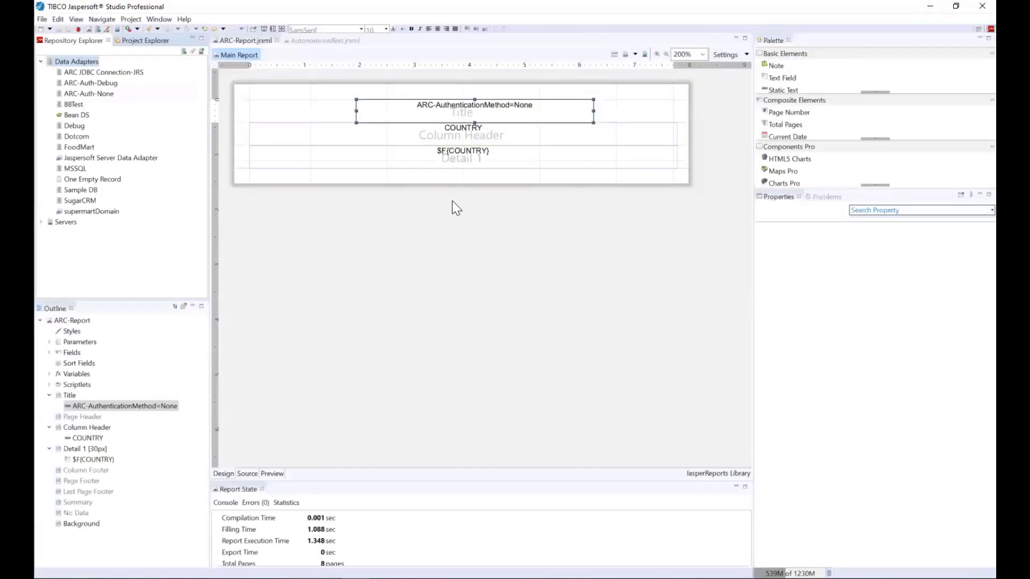
Copy the JDBC driver class name from the ARC-Auth-None data adapter in Jaspersoft Studio and close its settings without changes
right_click(93, 64)
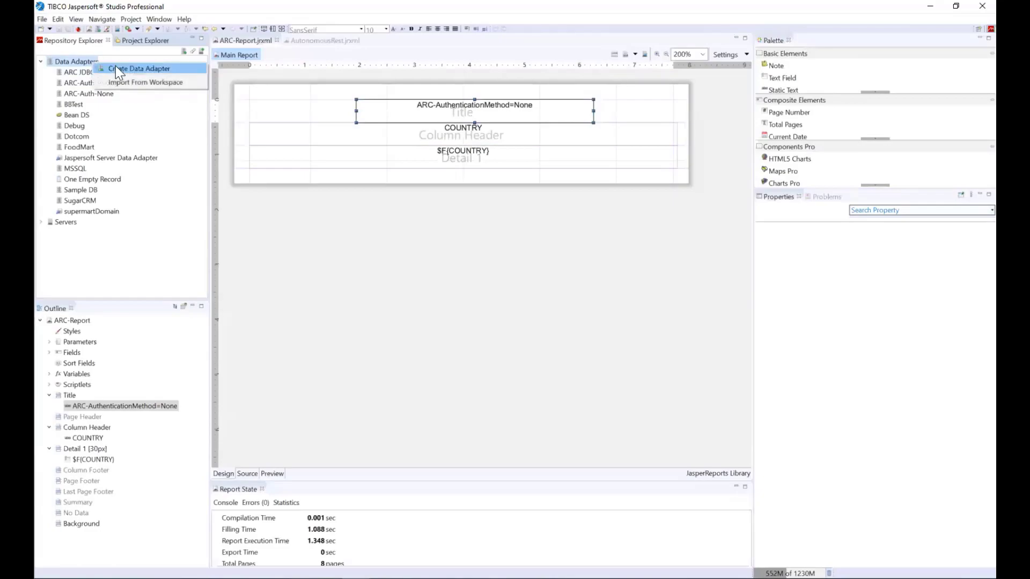
click(93, 94)
right_click(92, 93)
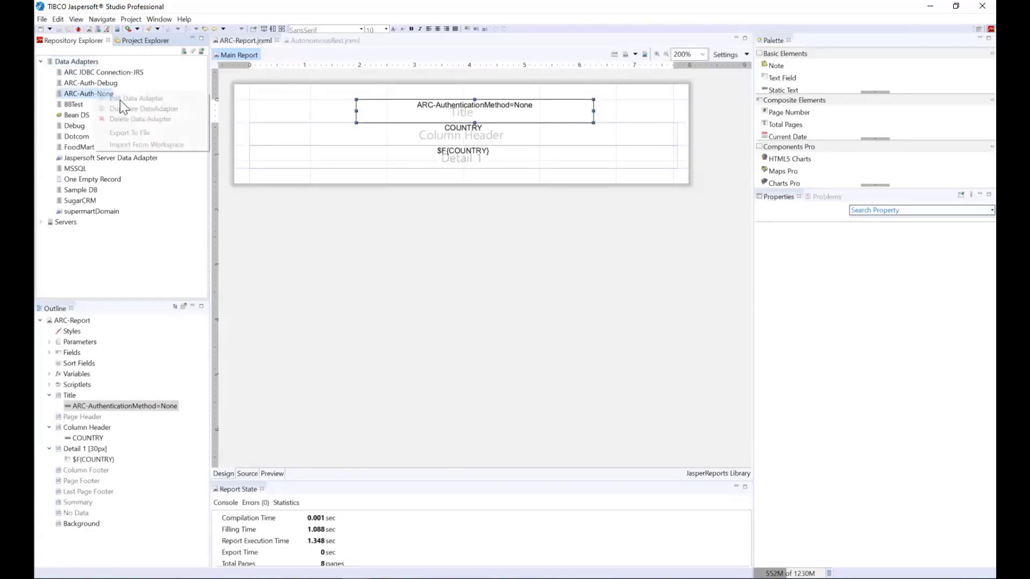
click(161, 101)
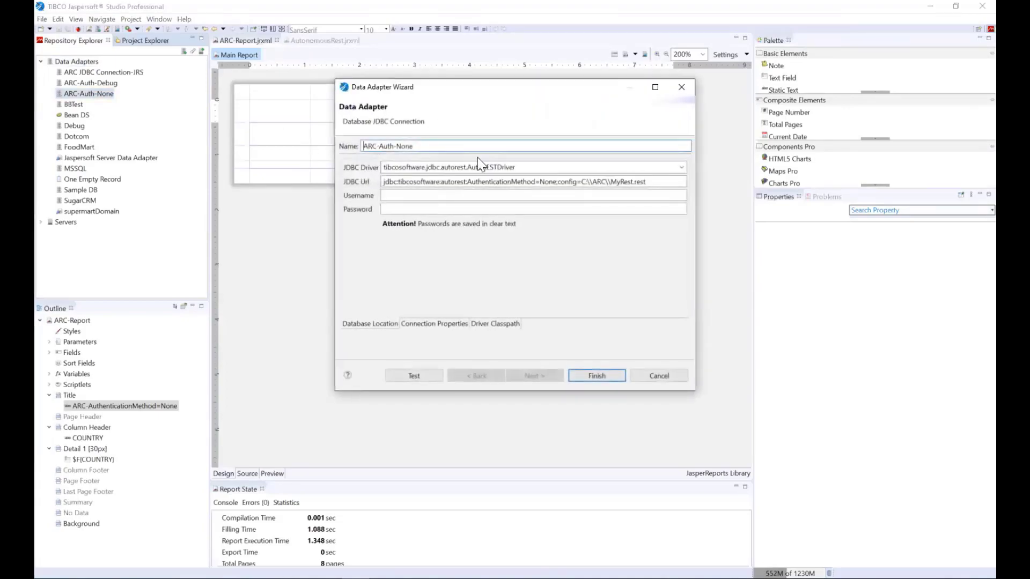
drag(523, 167, 395, 171)
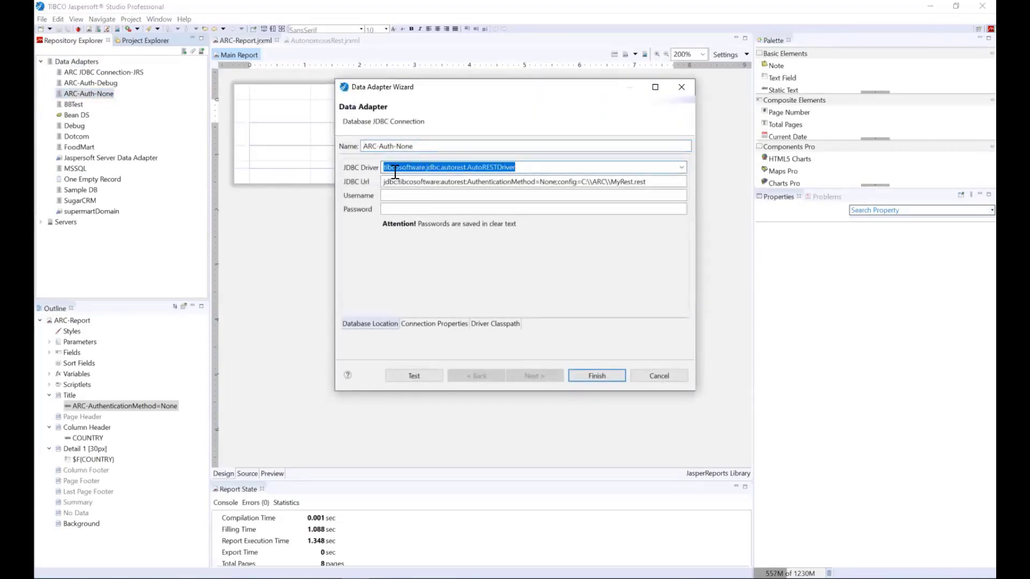
click(496, 167)
drag(535, 168, 368, 168)
key(ctrl+c)
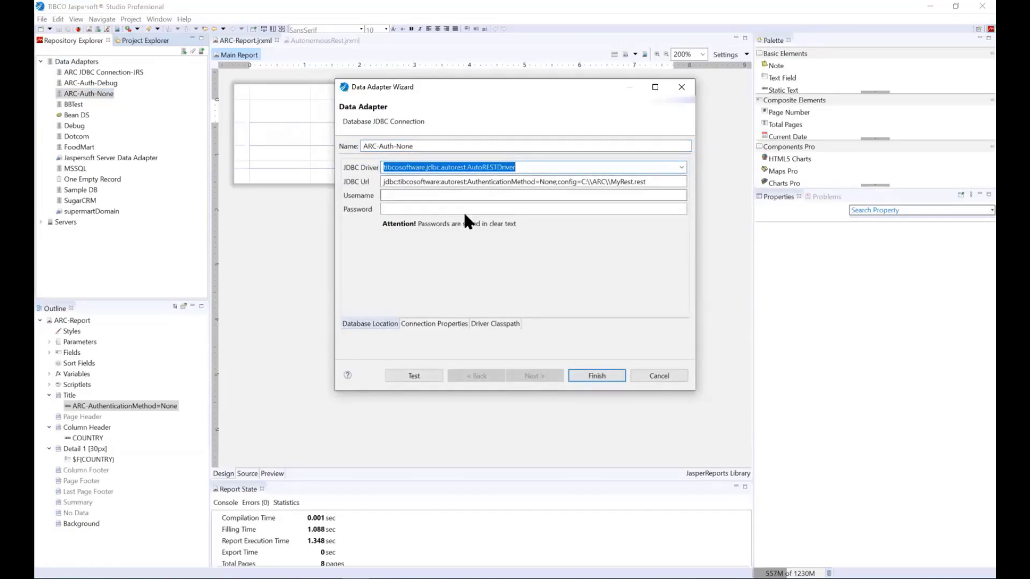
click(641, 375)
Start creating a new data adapter of the Database JDBC Connection type
right_click(64, 62)
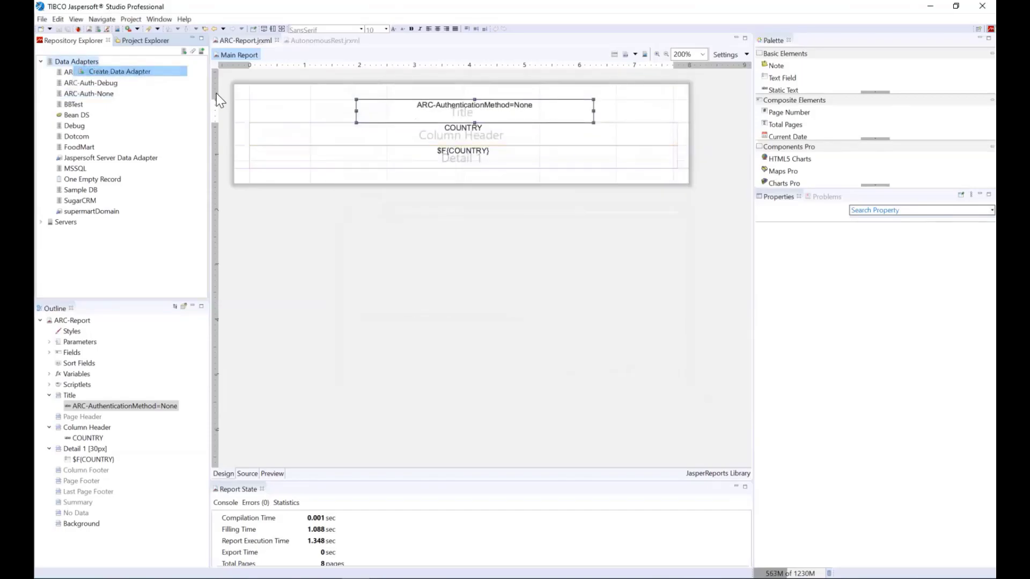
click(102, 72)
click(415, 237)
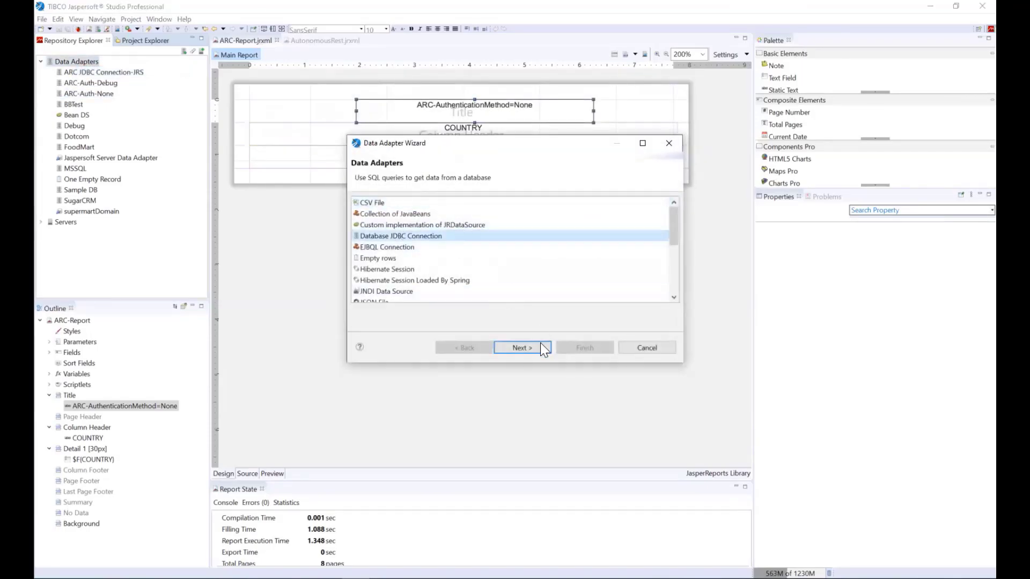
click(536, 349)
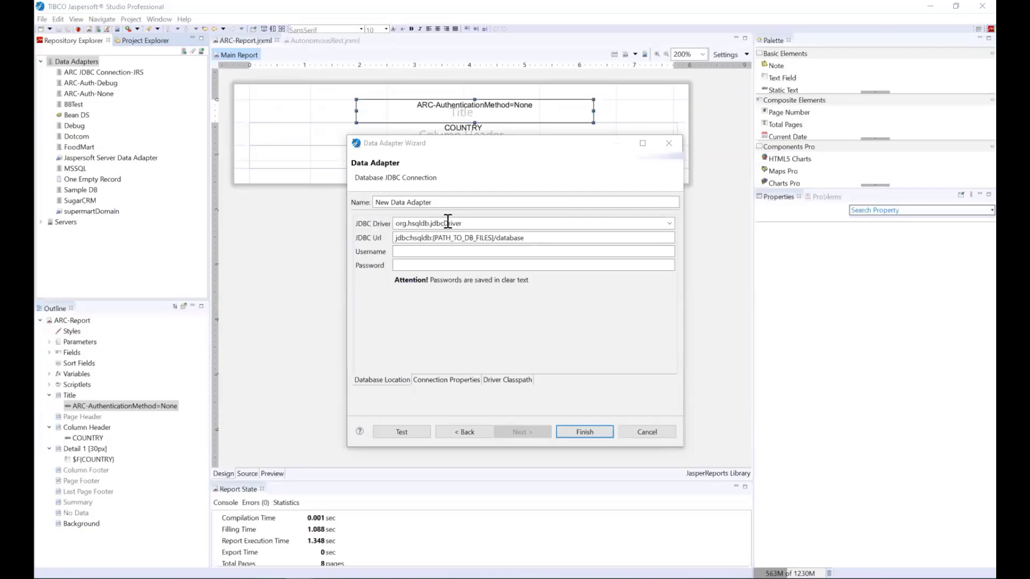
Set the new adapter's JDBC driver to tibcosoftware.jdbc.autorest.AutoRESTDriver and its URL to jdbc:tibcosoftware:autorest:AuthenticationMethod=[AUTH_METHOD];config=[PATH_TO_CONFIG]
drag(447, 222, 378, 220)
key(ctrl+v)
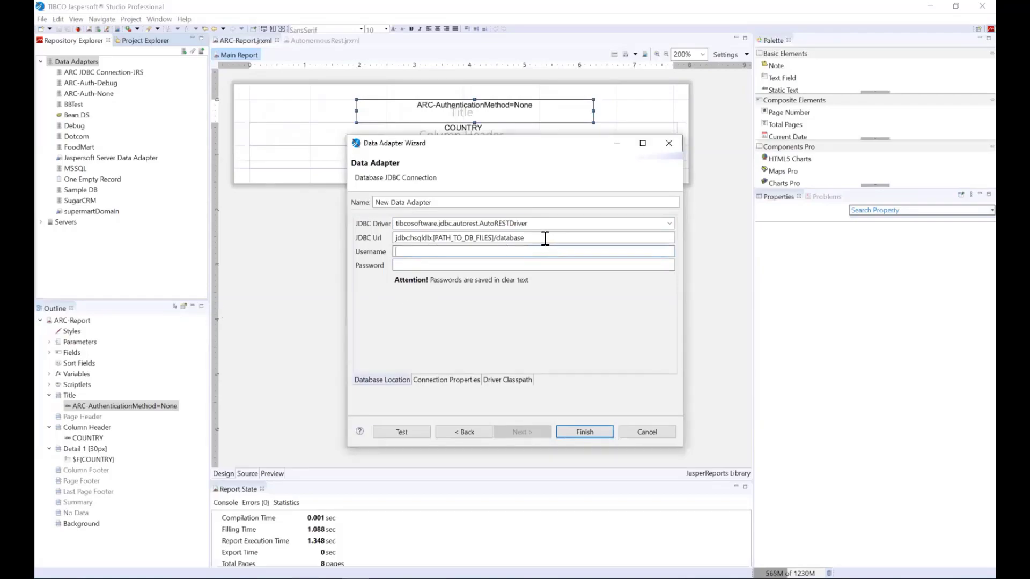
drag(545, 237, 379, 244)
text(jdbc:tibcosoftware:autorest:AuthenticationMethod=[AUTH_METHOD];config=[PATH_TO_CONFIG])
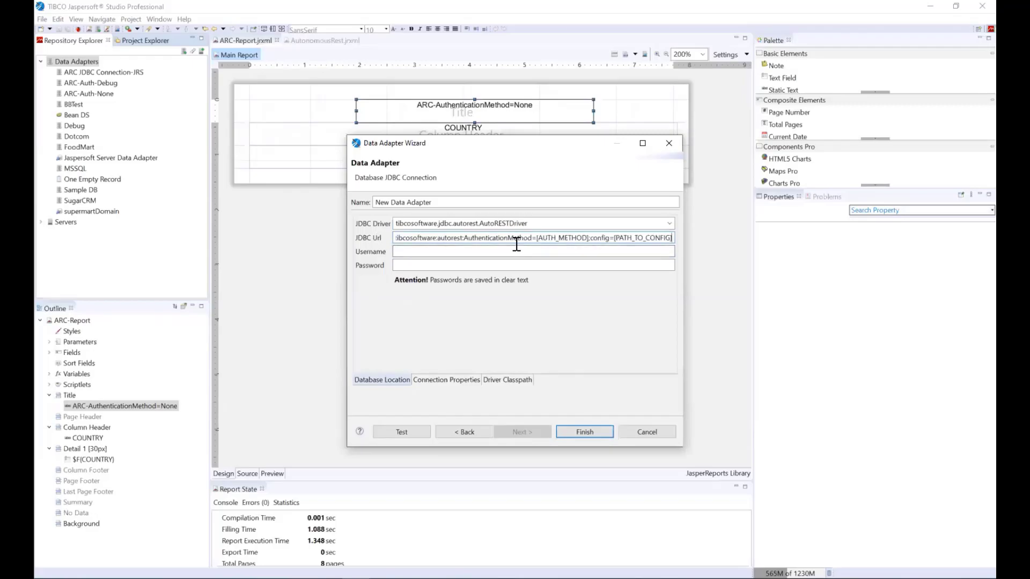
Add TIautorest-6.0.0.000374 (1).jar from Downloads to the new adapter's driver classpath, and discard the adapter
click(512, 379)
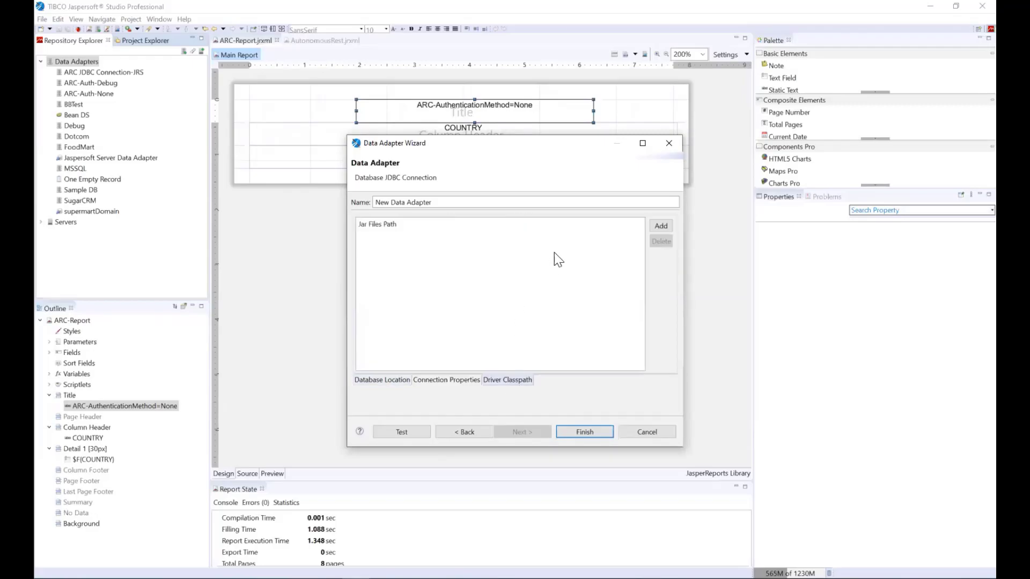
click(661, 226)
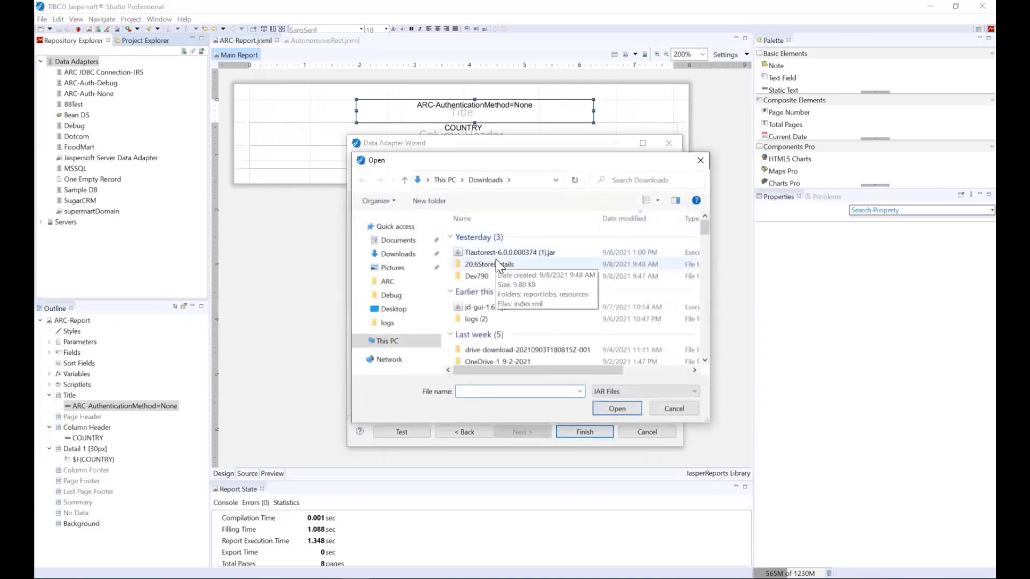
click(497, 252)
click(617, 409)
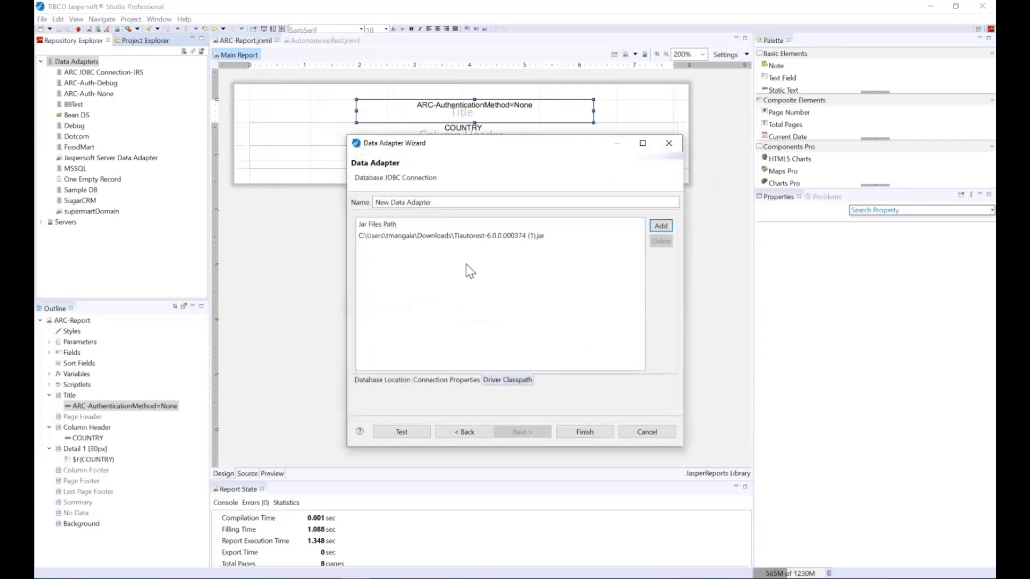
click(647, 432)
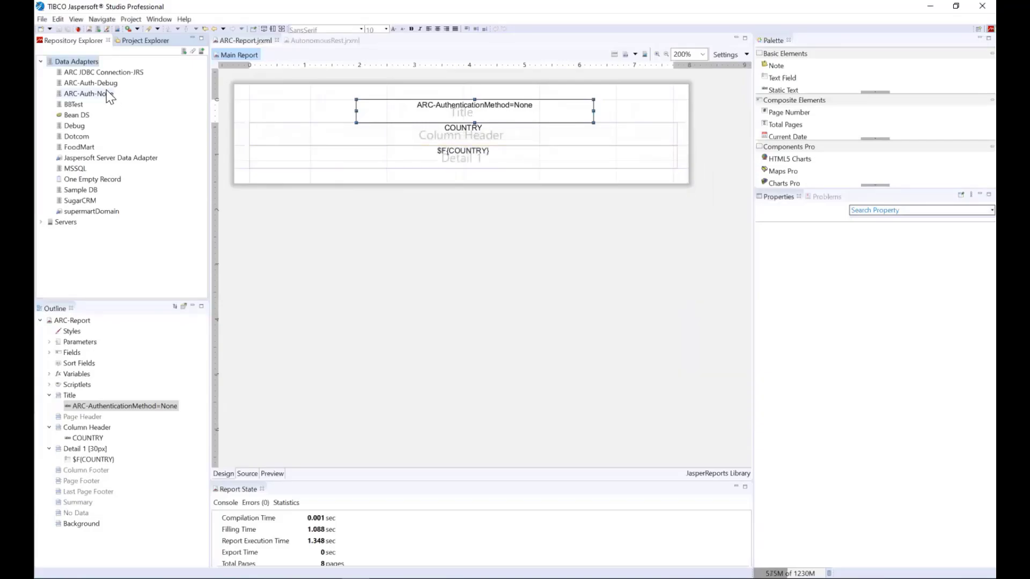
Open the ARC-Auth-None data adapter and review its driver classpath, JDBC driver class and JDBC URL
right_click(100, 96)
click(110, 98)
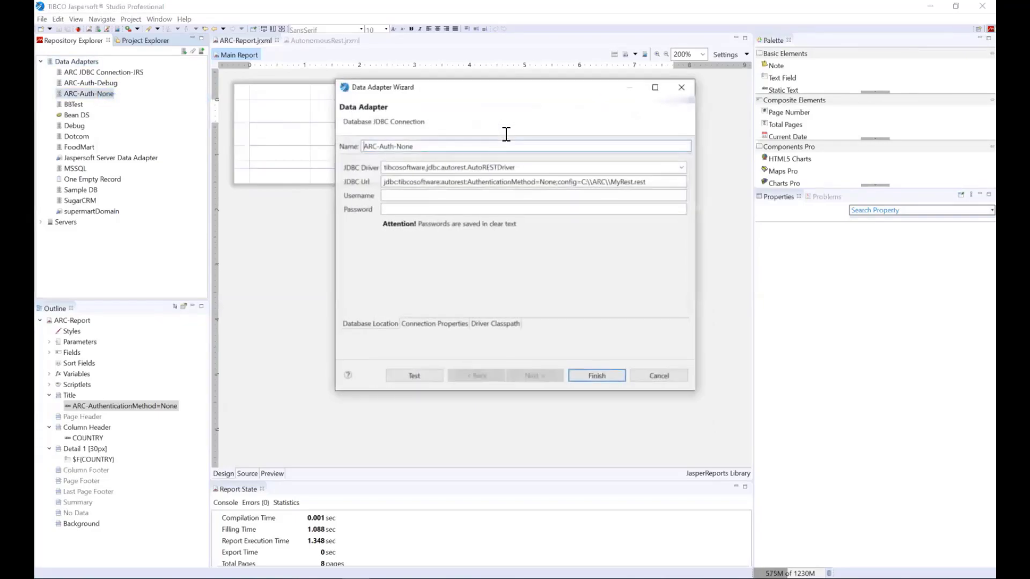
click(498, 325)
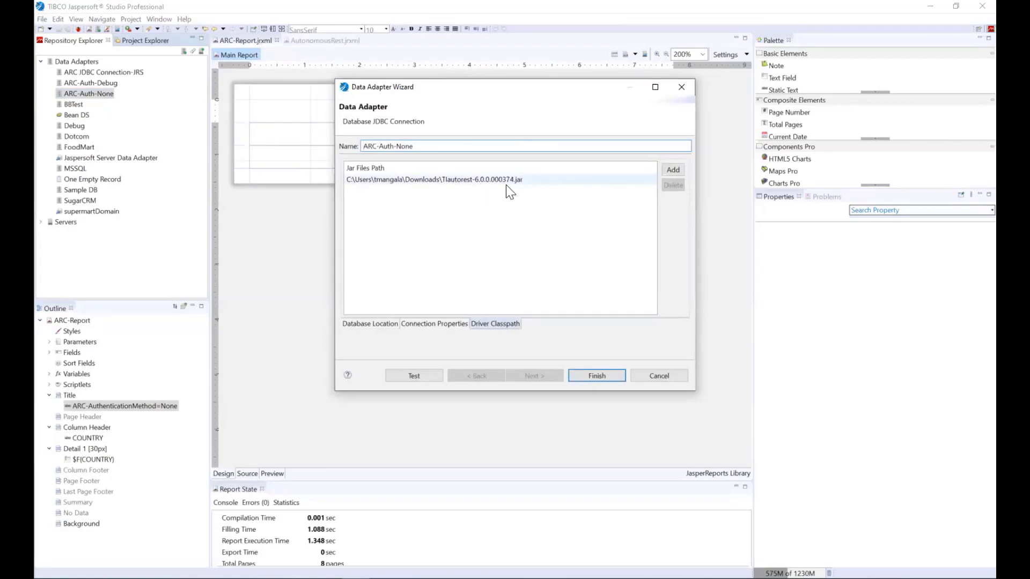
click(356, 325)
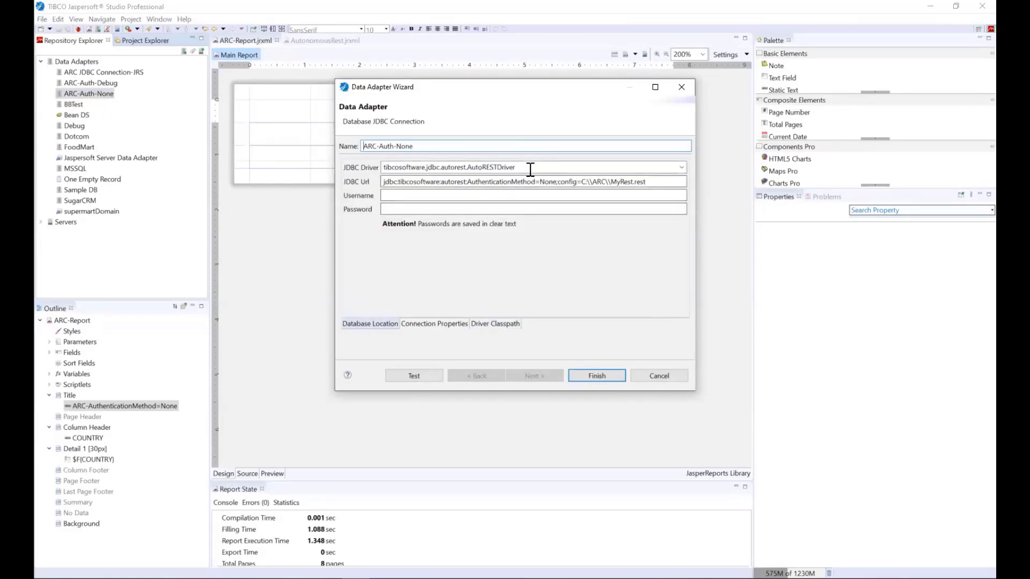
drag(531, 168, 383, 168)
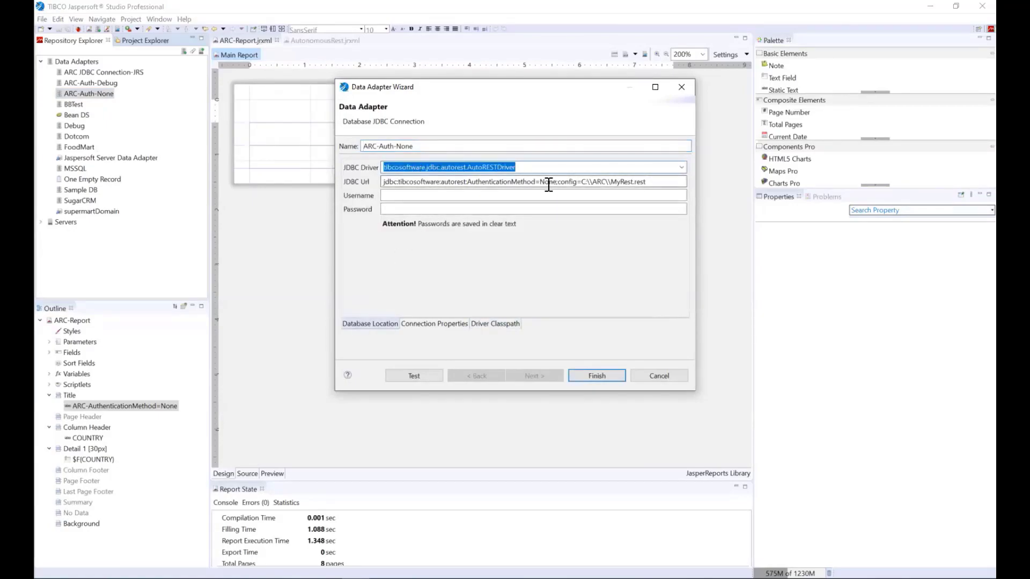
click(467, 182)
drag(381, 182, 446, 179)
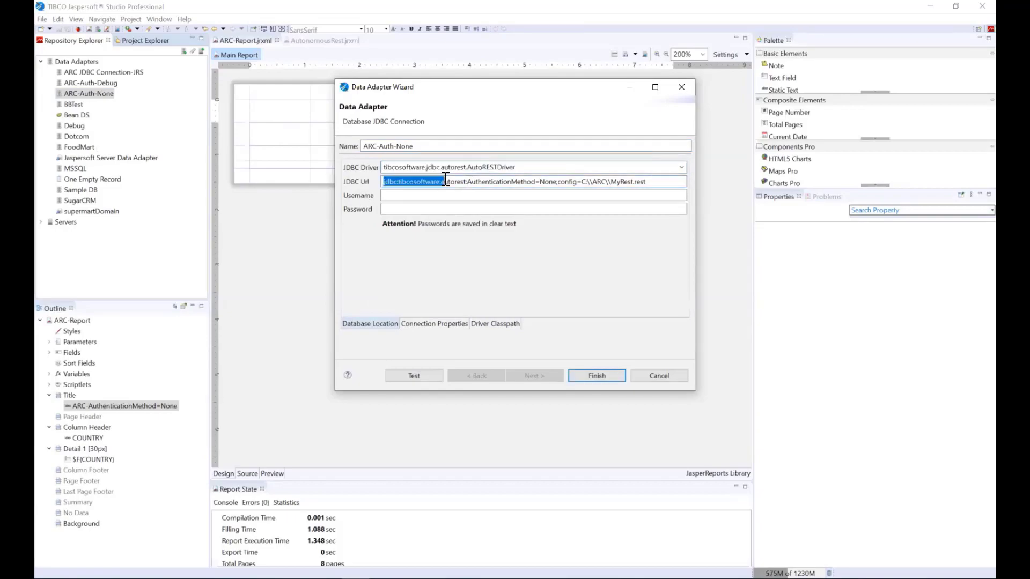
click(456, 184)
double_click(454, 184)
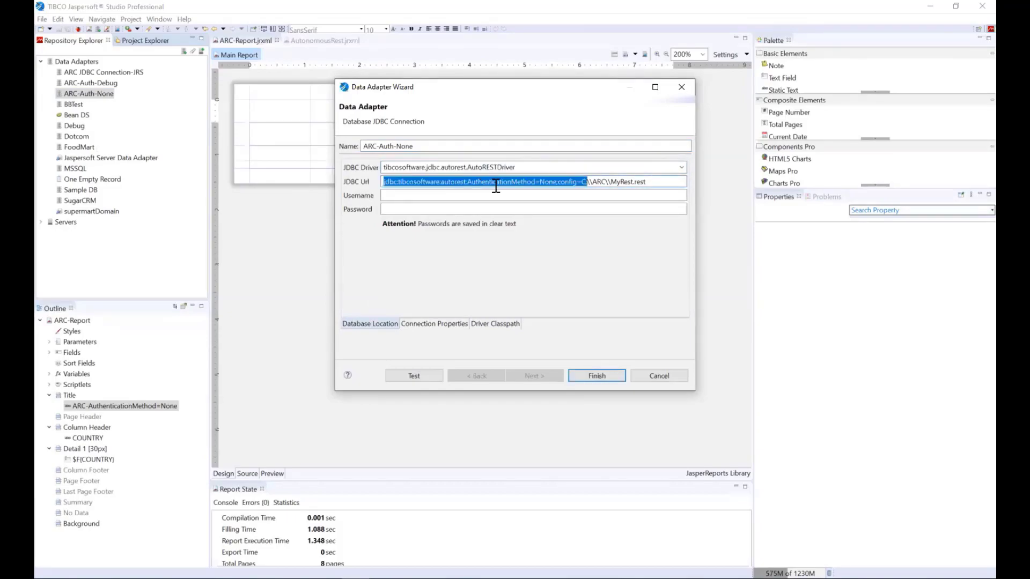
click(496, 185)
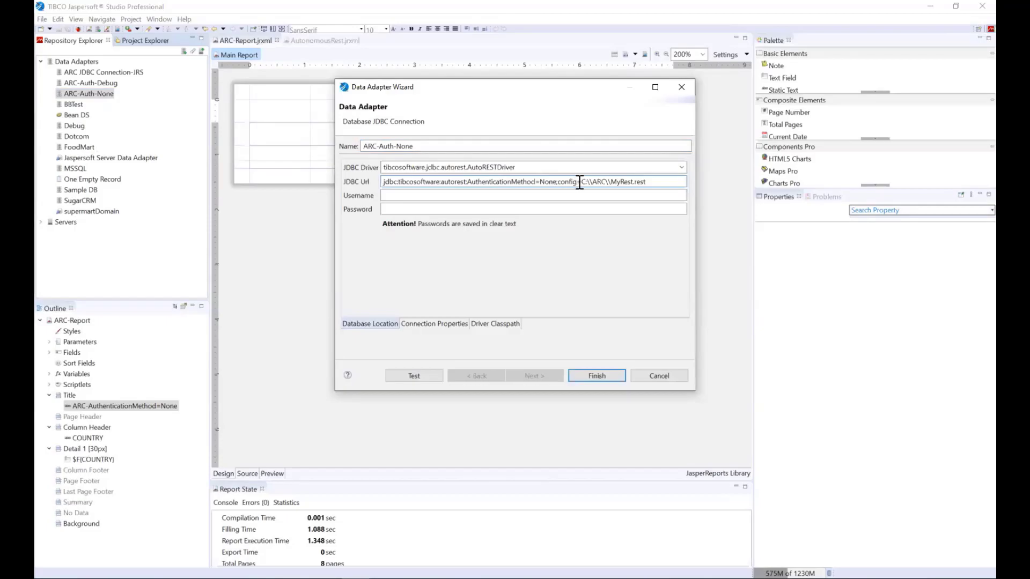
drag(582, 182, 646, 182)
Look at the C:\ARC folder and the MyRest.rest configuration file in Notepad++, and return to the data adapter
click(132, 576)
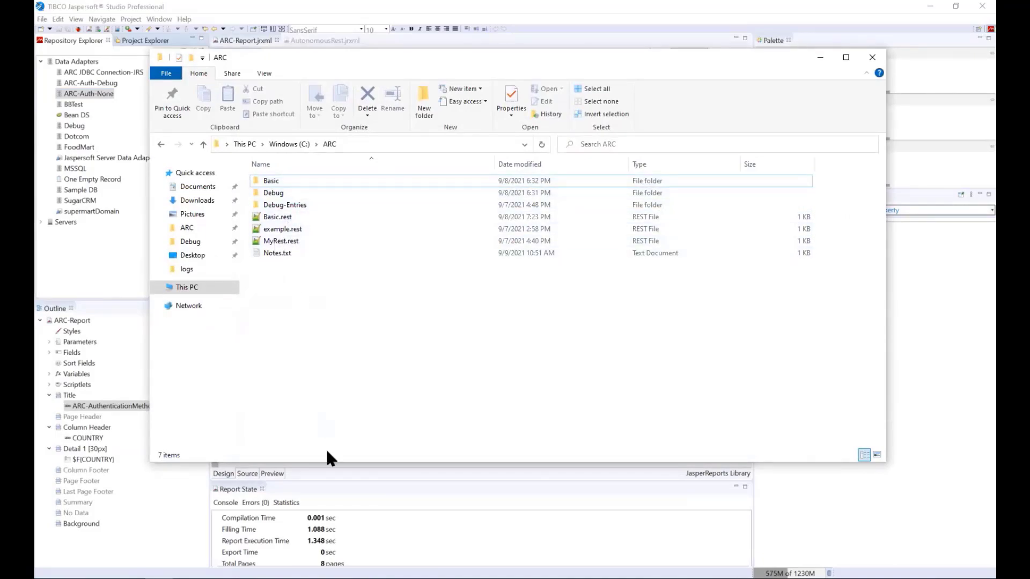
mouse_move(299, 575)
click(326, 523)
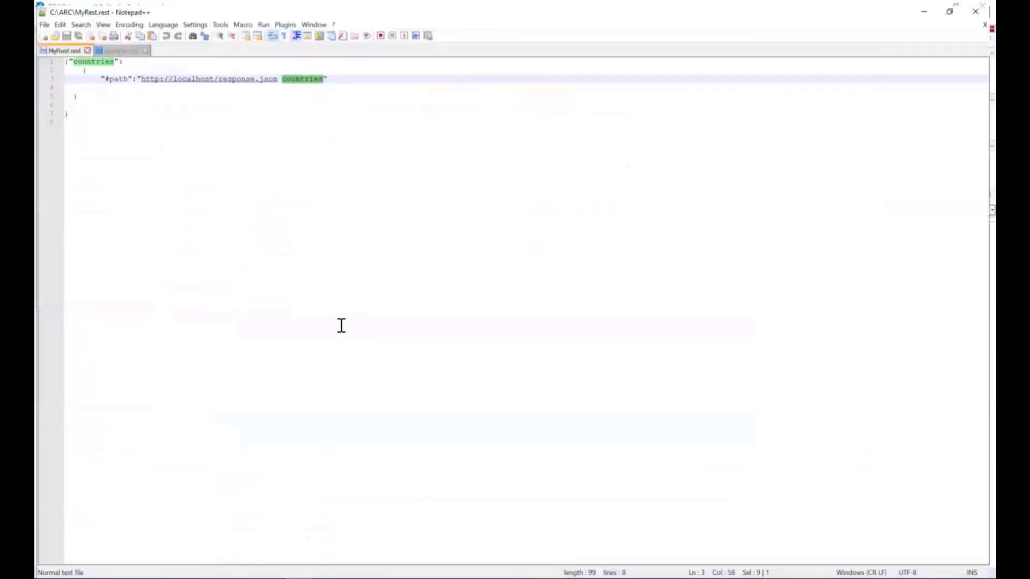
click(930, 6)
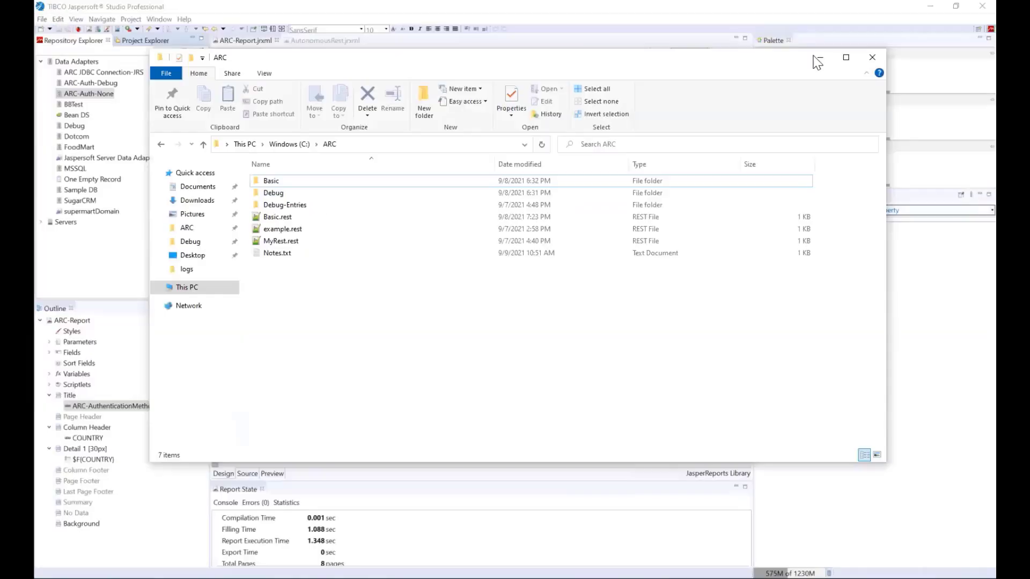
click(821, 56)
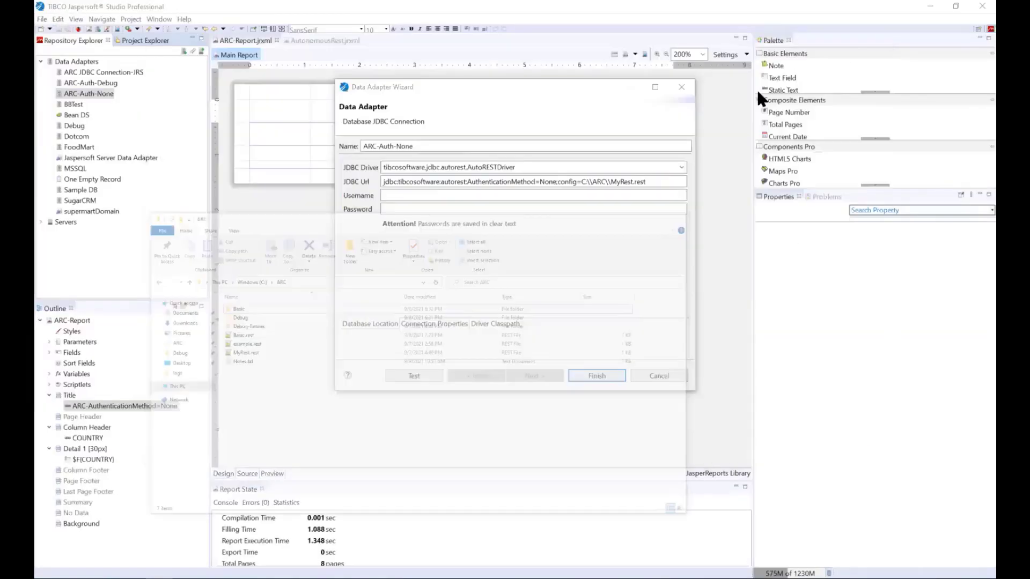
Test the ARC-Auth-None adapter's connection and save the adapter
click(414, 377)
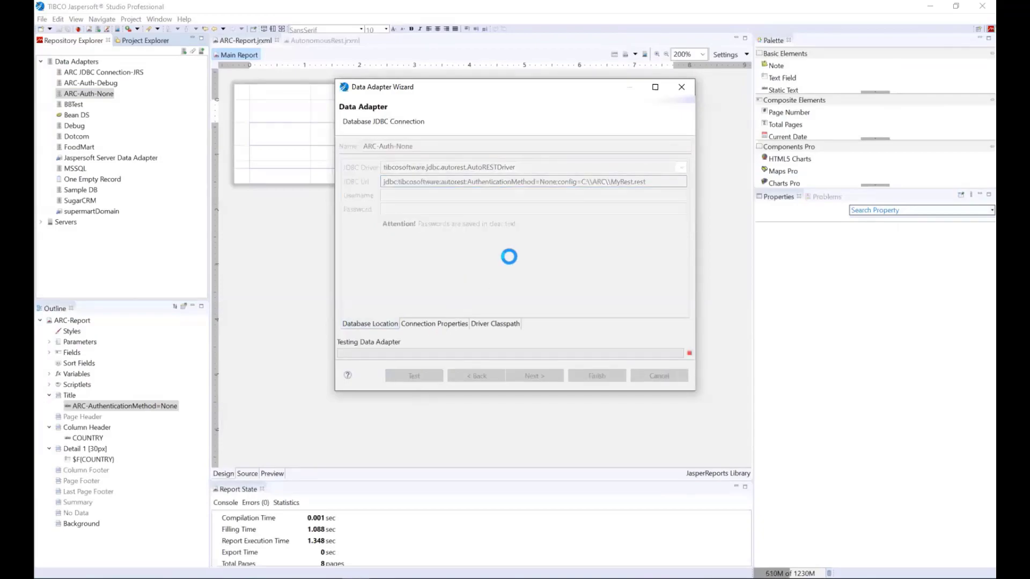
click(620, 247)
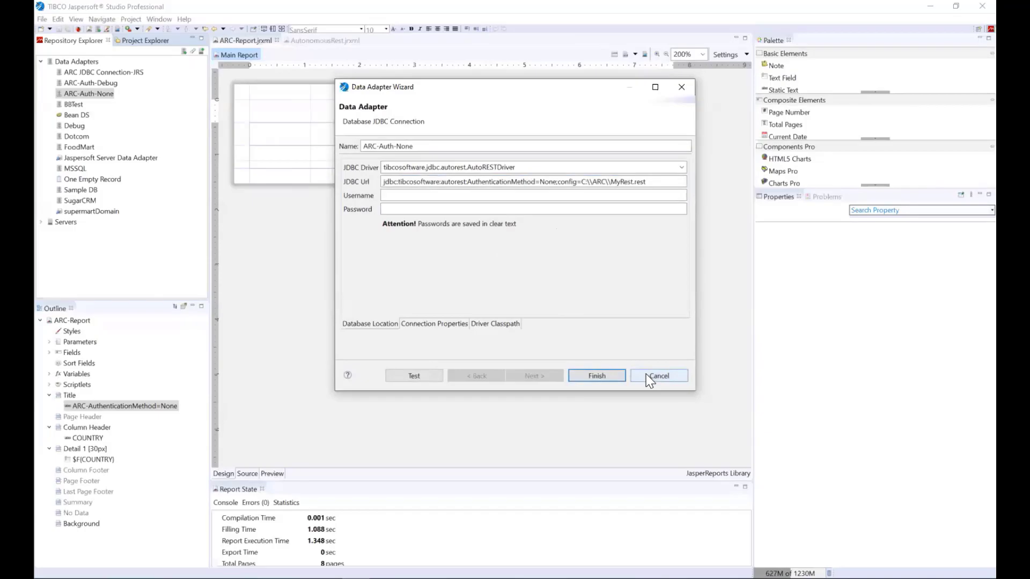
click(597, 375)
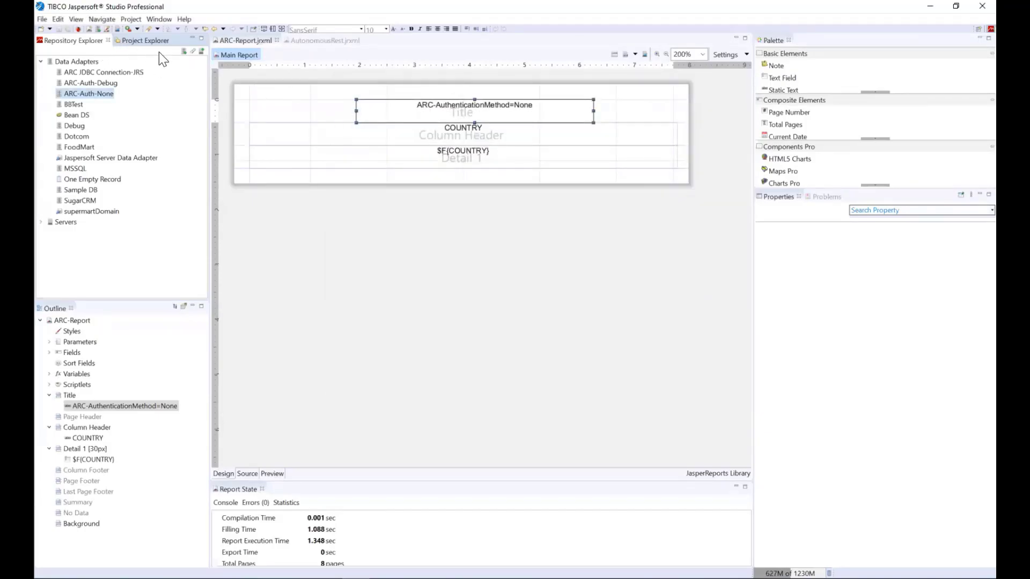
Open ARC-Report.jrxml's dataset and query dialog and read the fields for its AUTOREST COUNTRIES query
click(141, 40)
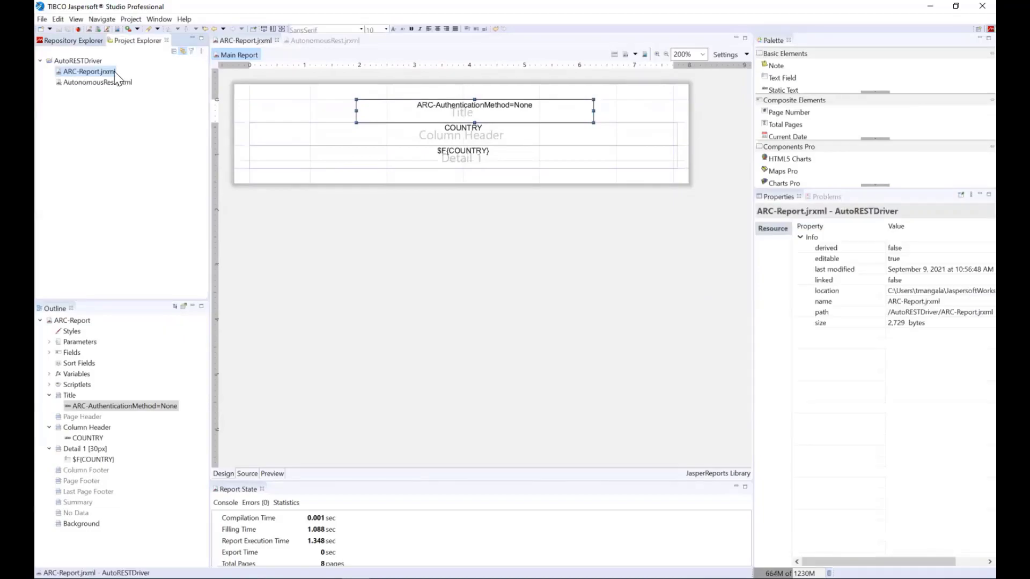
click(91, 71)
click(471, 116)
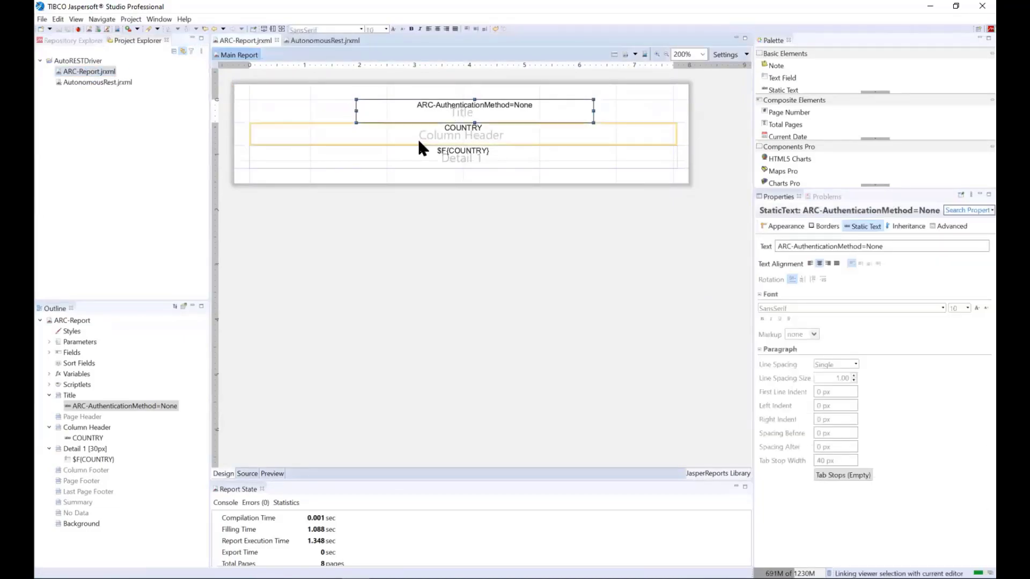
click(614, 54)
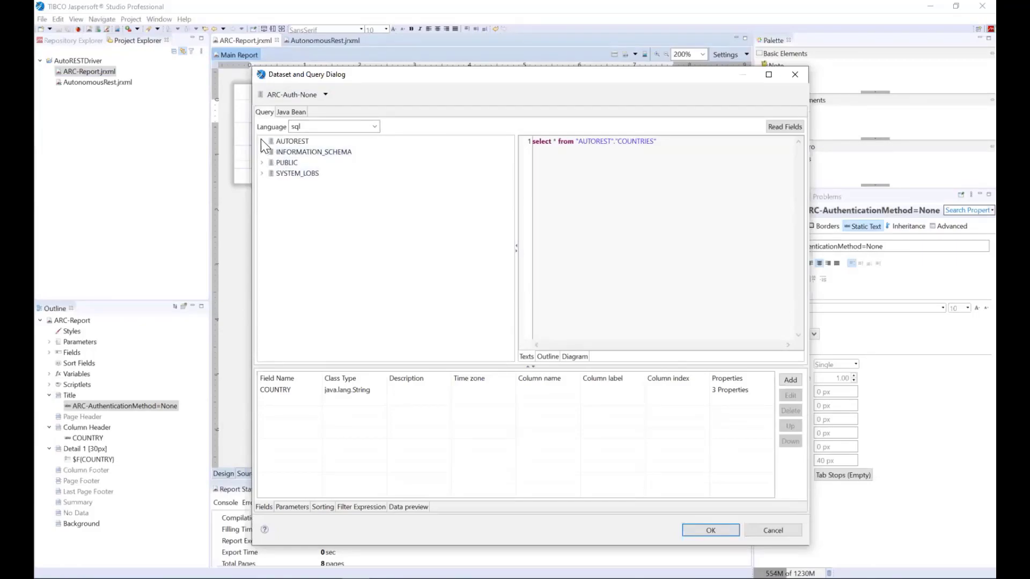
click(792, 128)
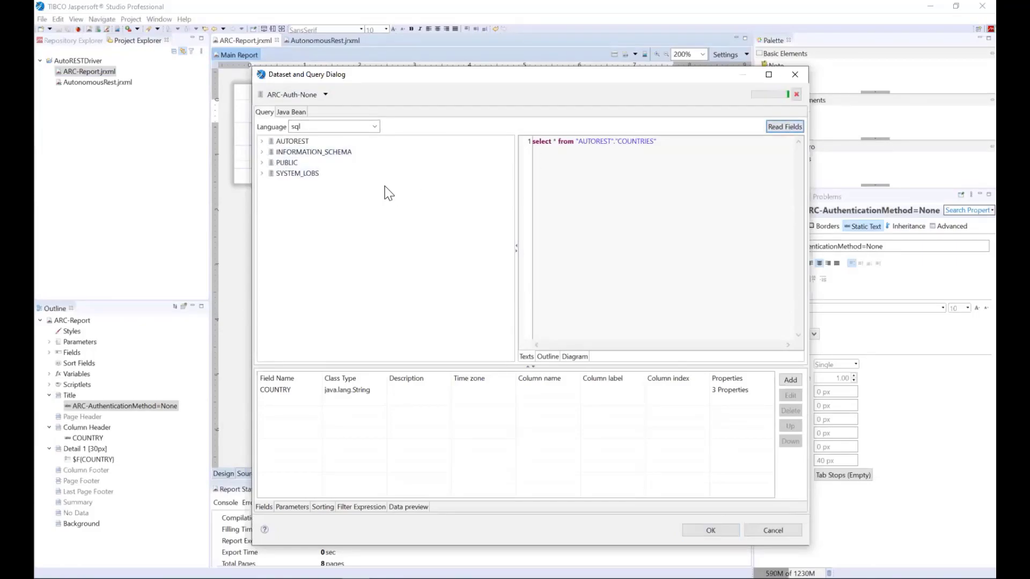
Expand the AUTOREST schema in the query dialog to inspect its tables
click(262, 141)
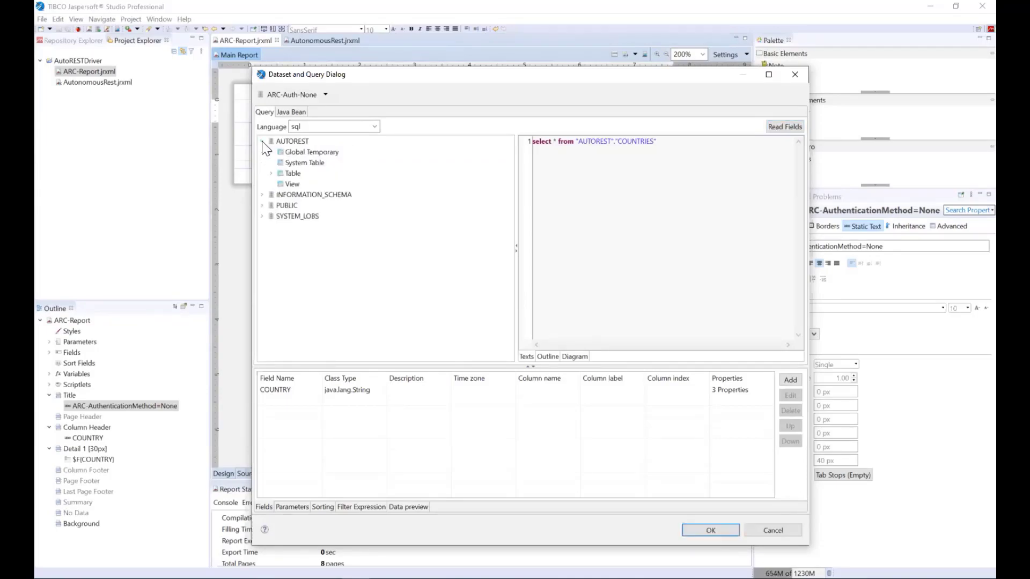
click(272, 172)
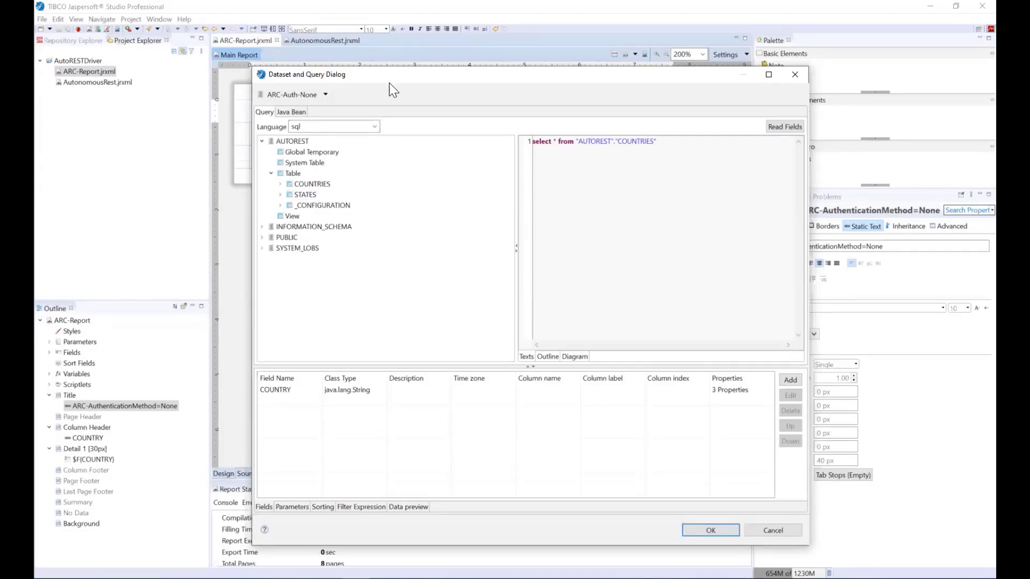
drag(390, 84, 374, 114)
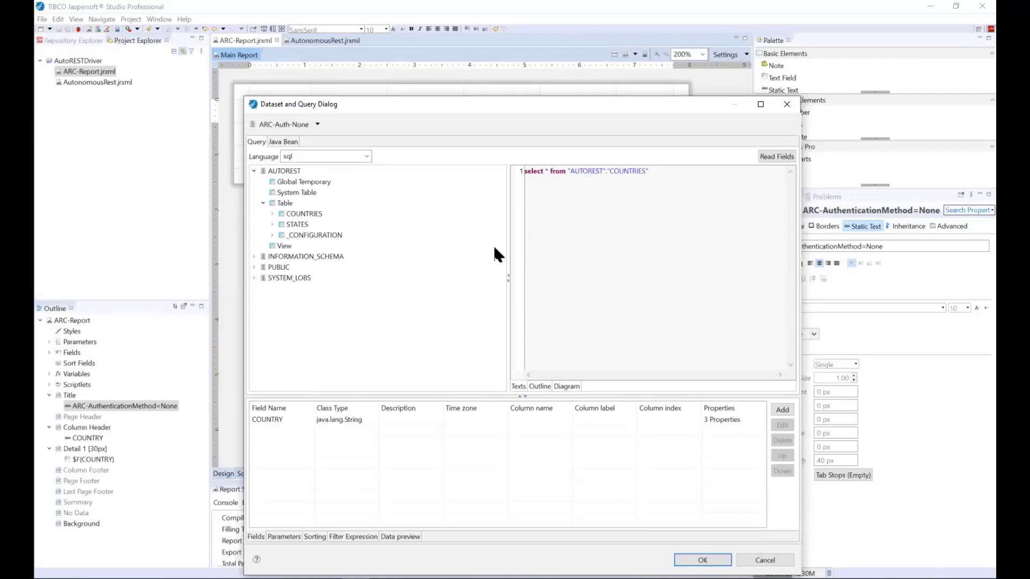
Preview the first 10 records of the COUNTRIES query, review the query text and accept the dataset settings
click(408, 538)
click(262, 409)
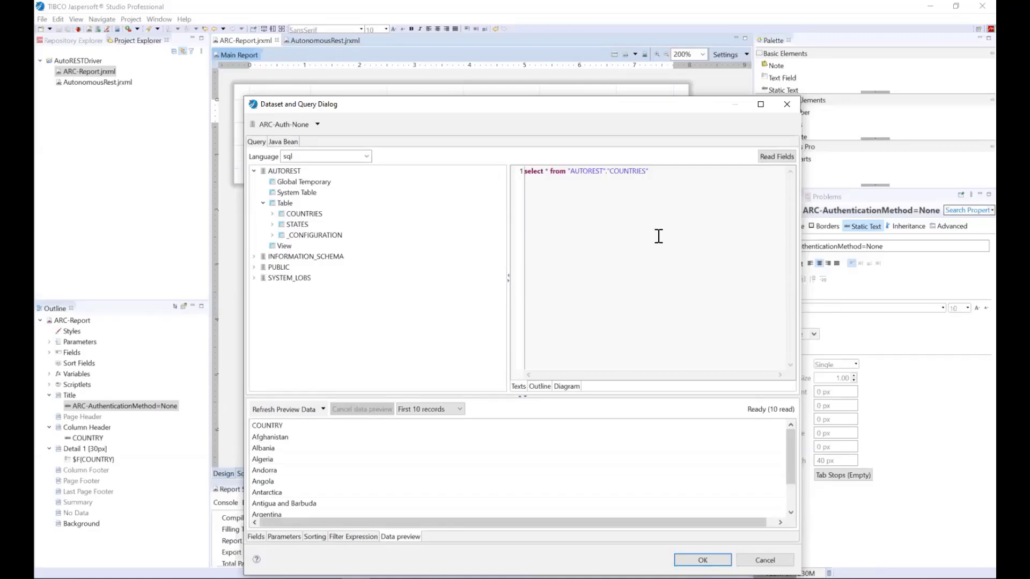
drag(650, 171, 510, 166)
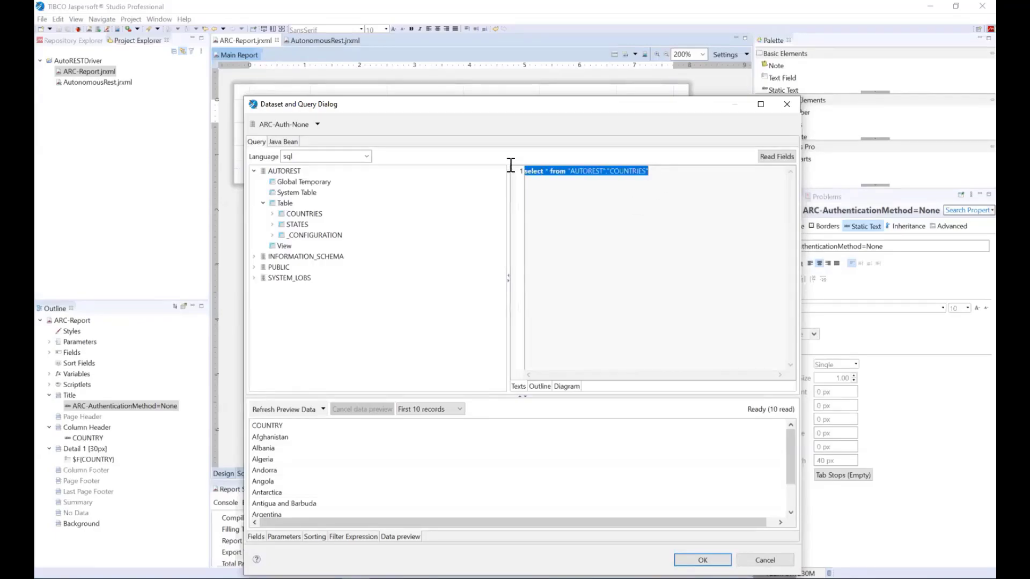
click(651, 237)
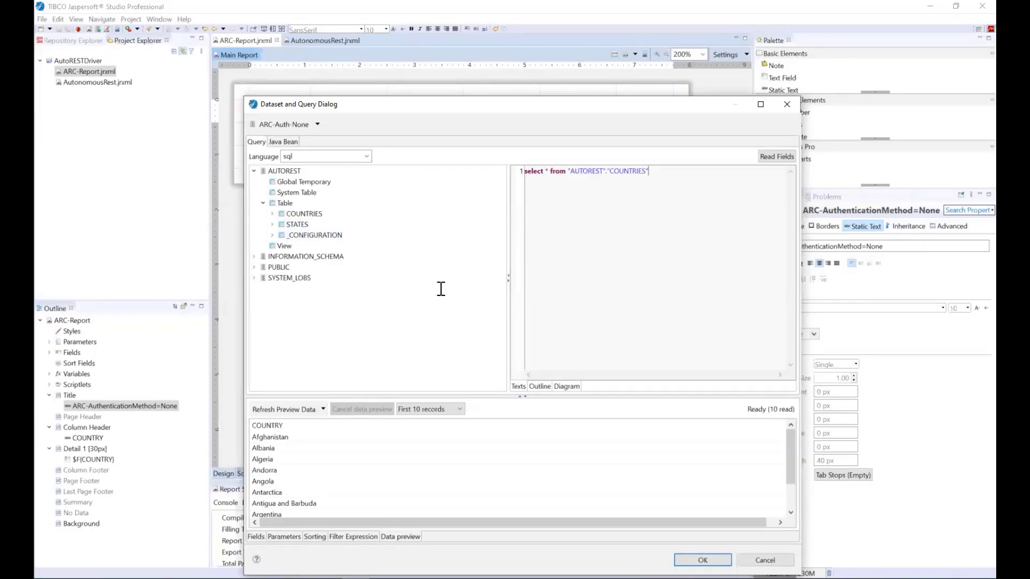
click(702, 560)
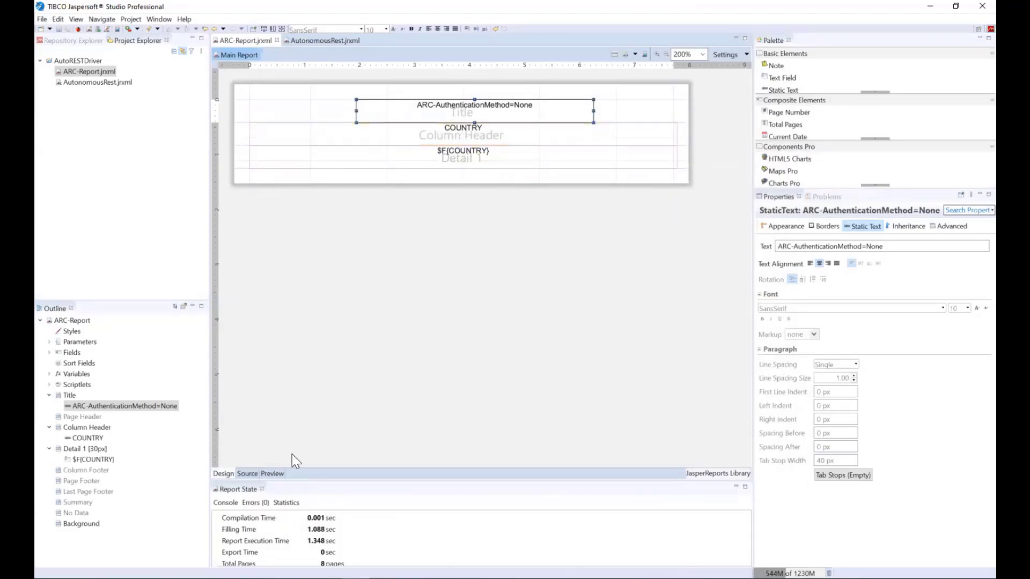
Run the ARC-Report preview with the ARC-Auth-None adapter, browse its output up to page 5, and close the report
click(274, 472)
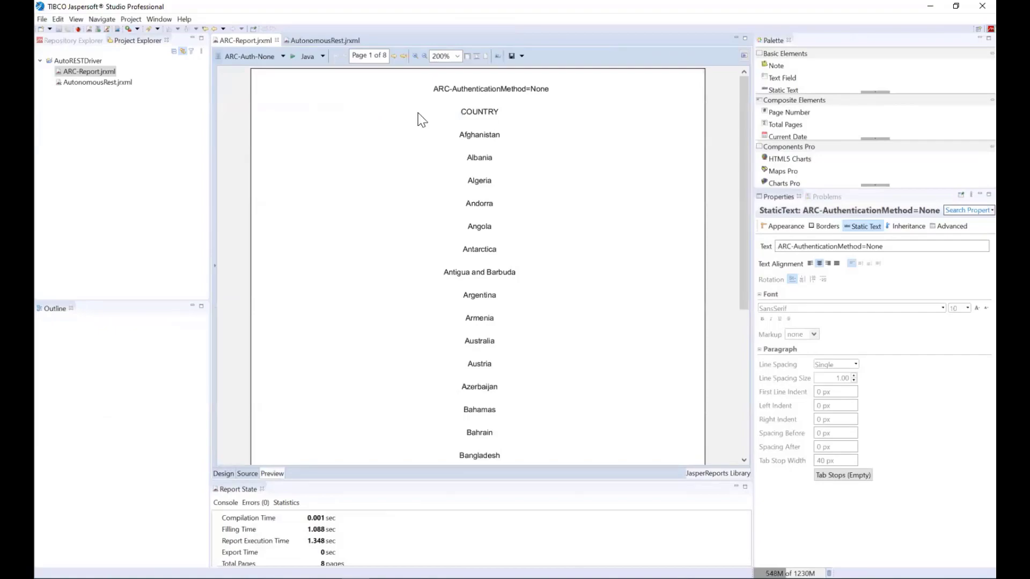
click(292, 57)
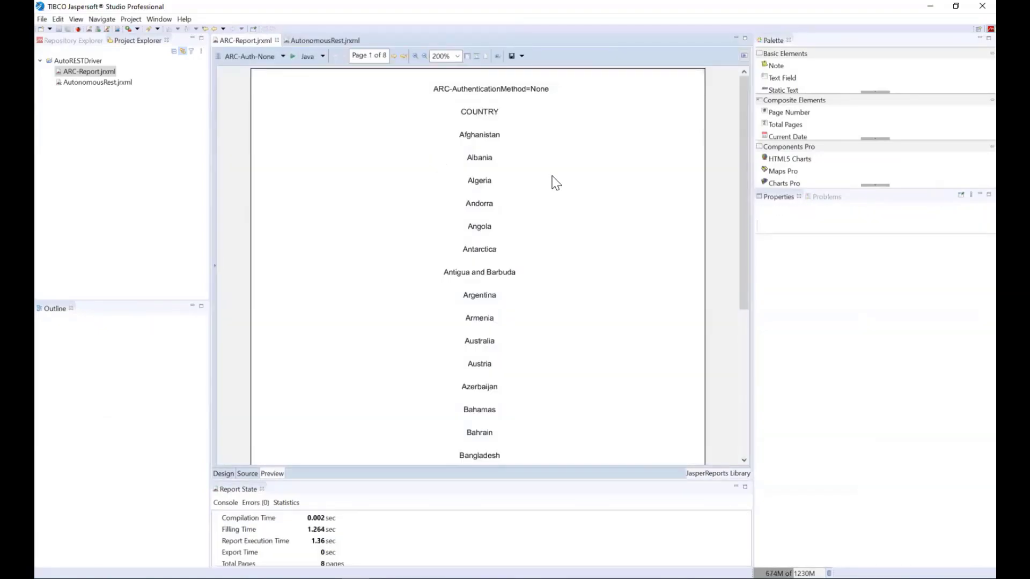
scroll(555, 226, down, 5)
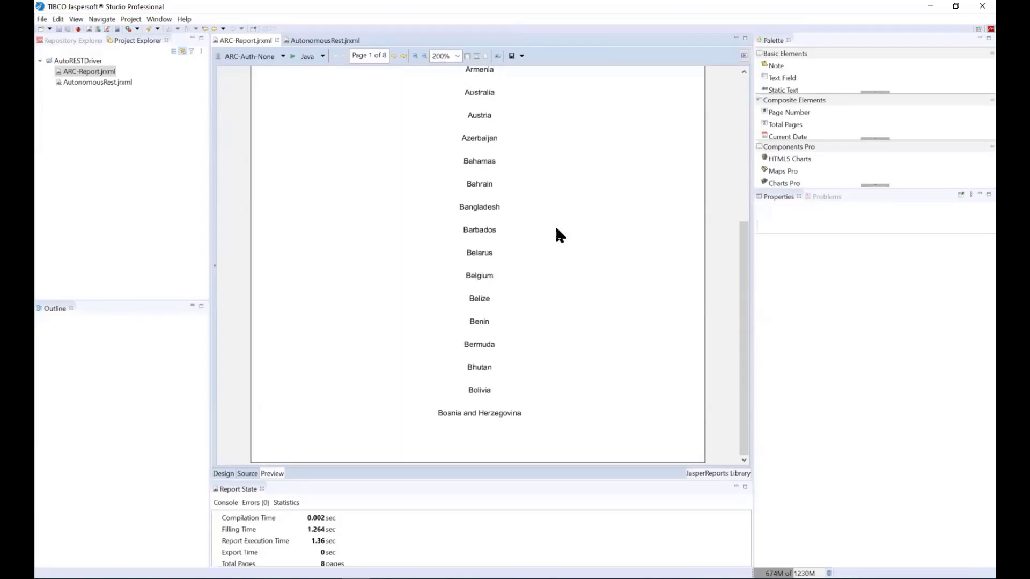
scroll(560, 215, up, 5)
click(395, 56)
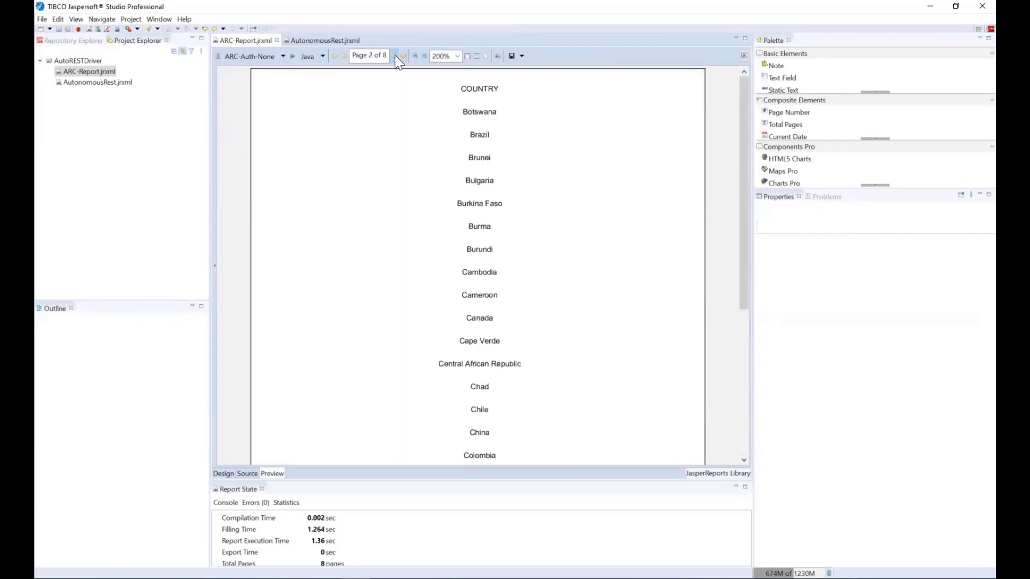
click(394, 56)
click(395, 55)
click(395, 56)
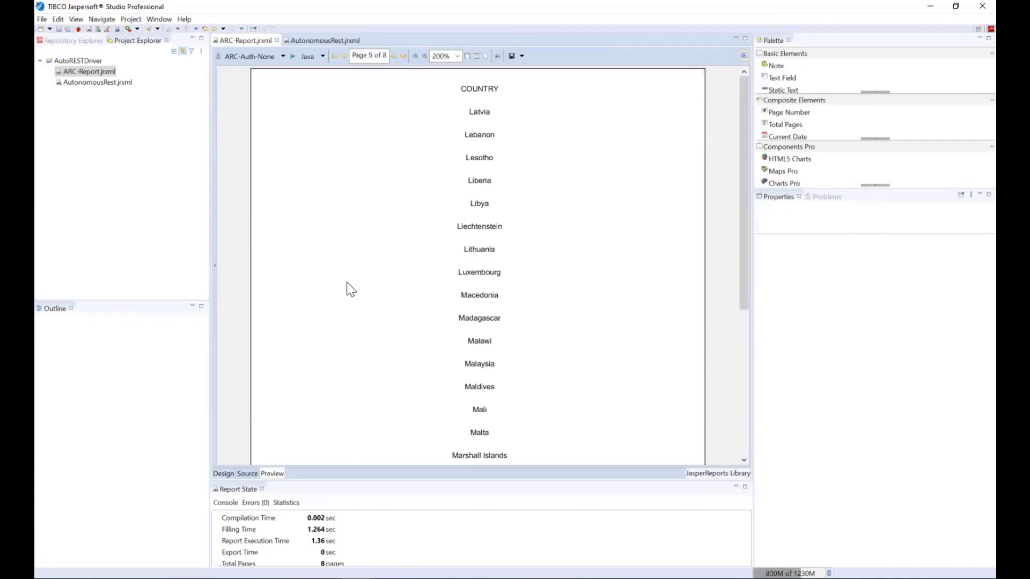
click(276, 41)
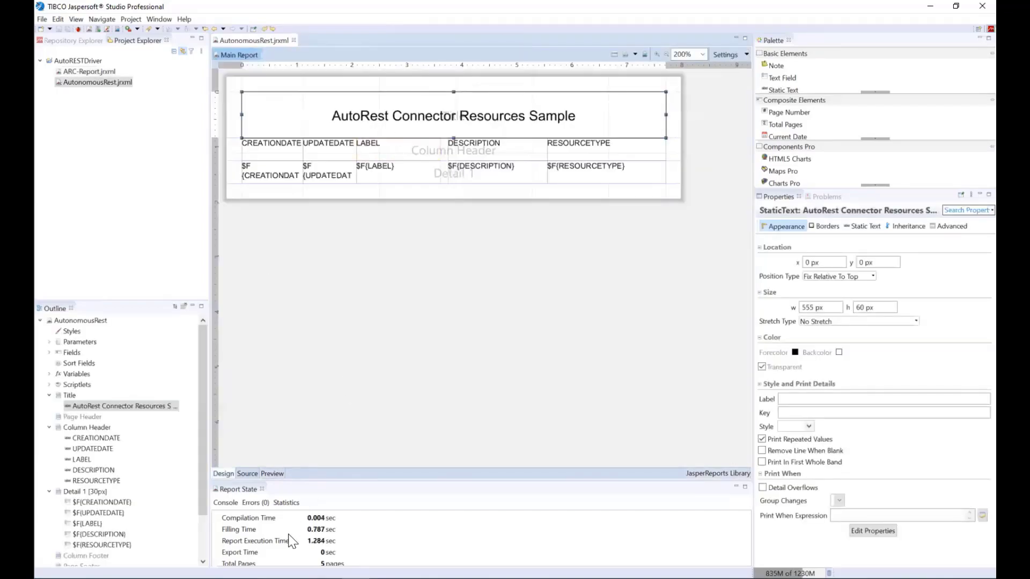
Switch to Postman and examine the GET request's resources URL, query parameters and Basic Auth settings
click(242, 537)
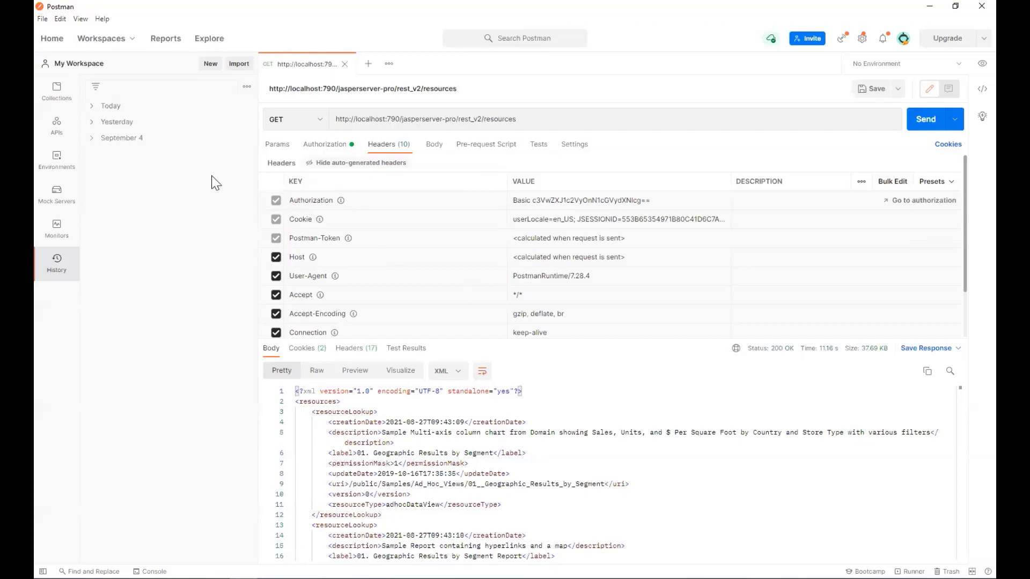
click(284, 146)
click(327, 144)
drag(548, 119, 336, 121)
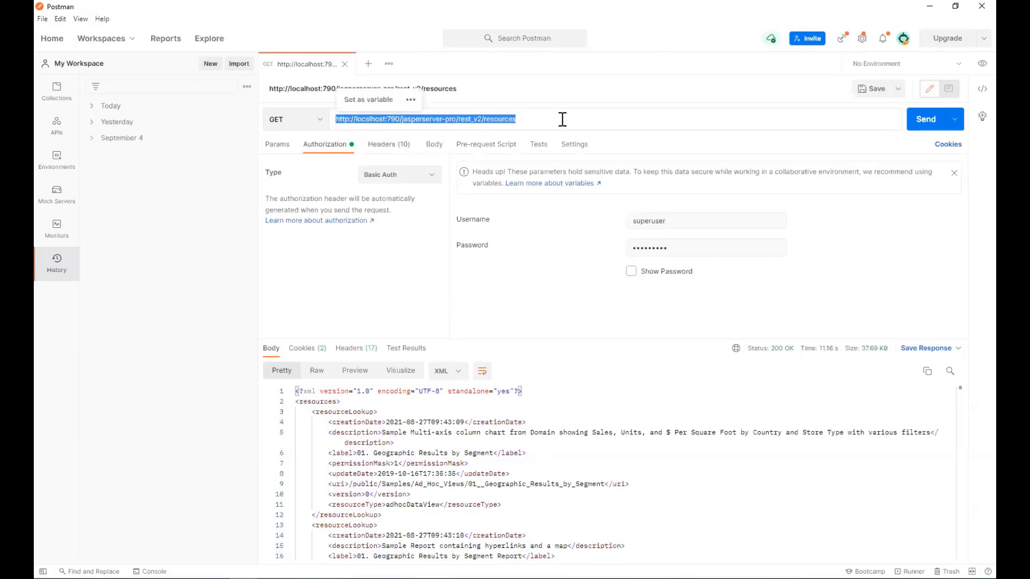
click(279, 146)
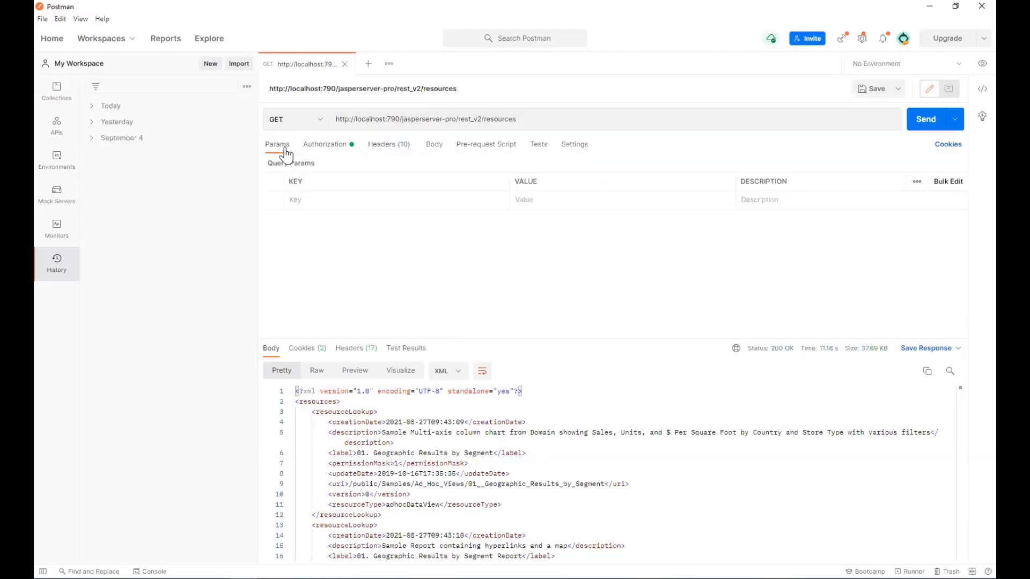
click(333, 145)
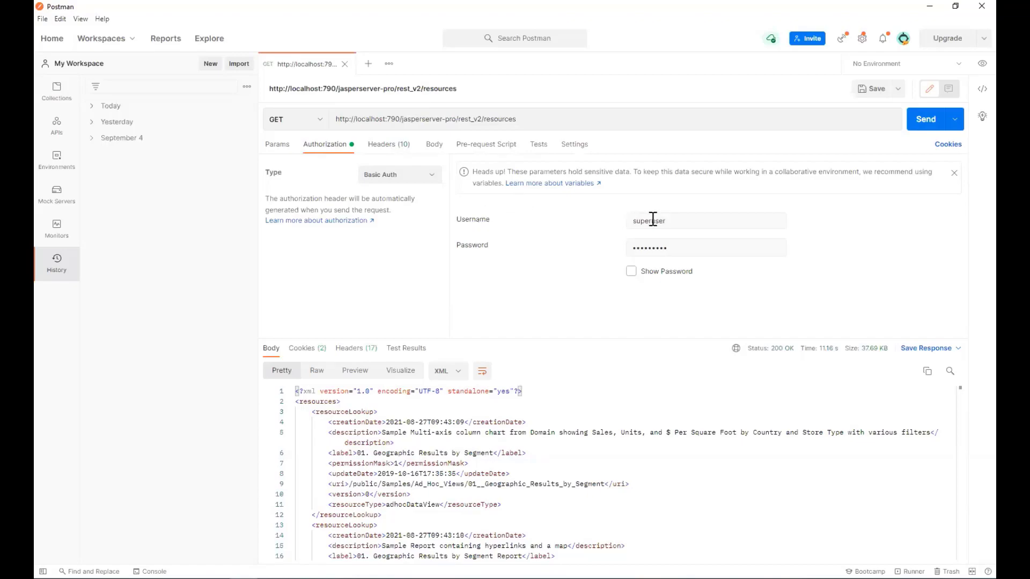
Send the resources GET request with its Basic Auth credentials and examine the generated Authorization header
drag(664, 221, 622, 218)
drag(686, 245, 563, 249)
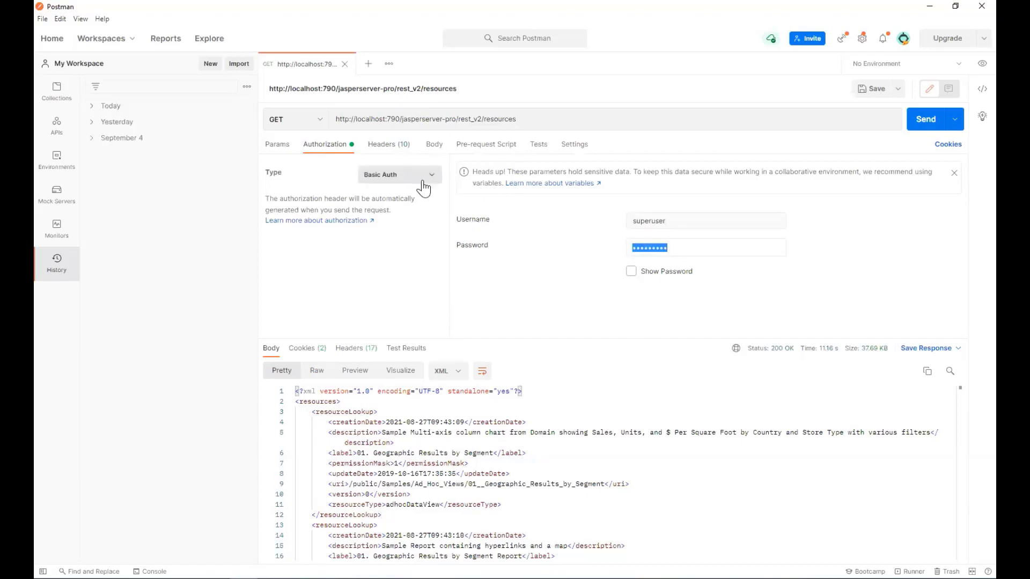
click(919, 119)
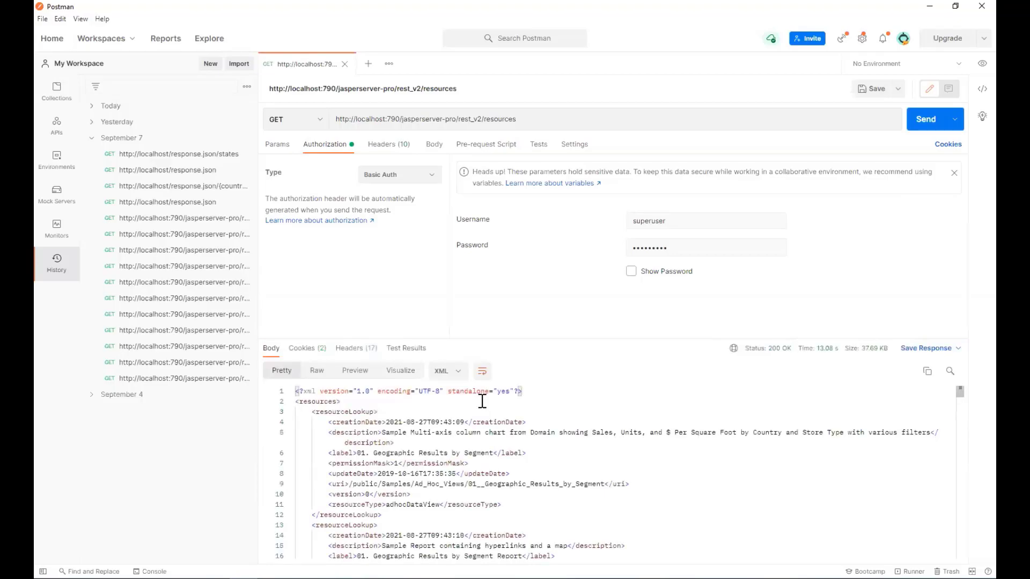
click(396, 145)
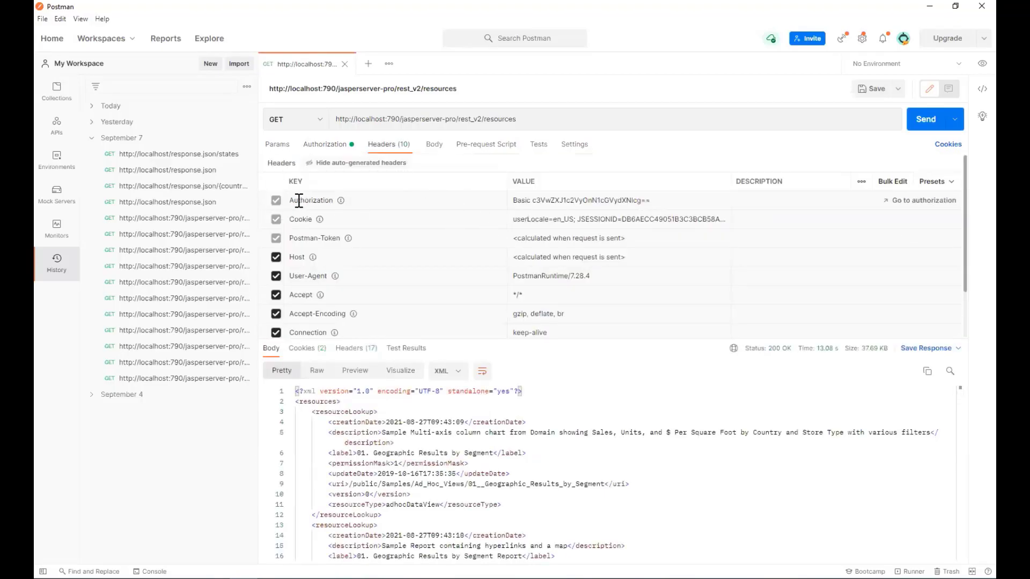
click(335, 198)
drag(650, 201, 518, 213)
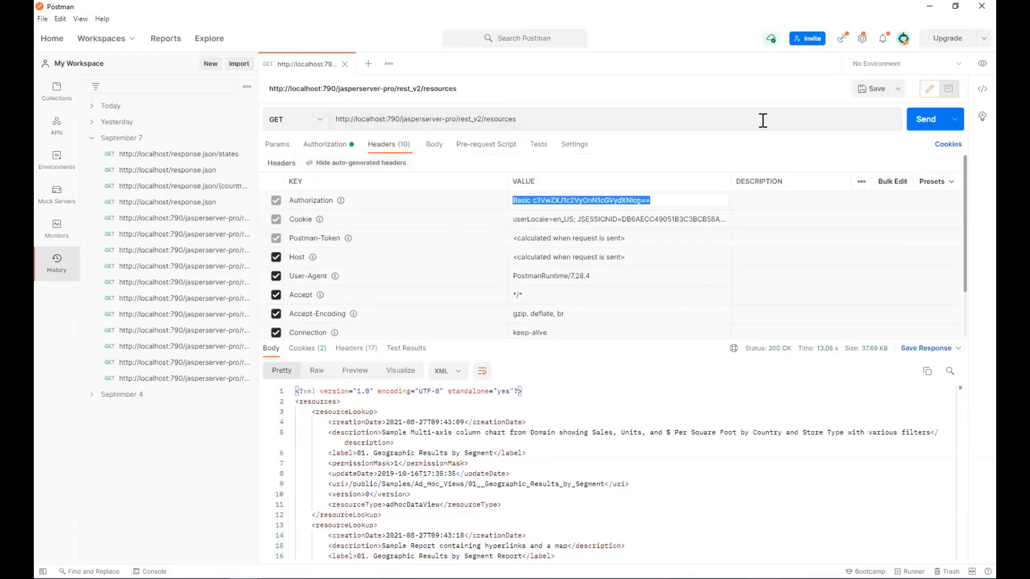
Switch back to Jaspersoft Studio and open the ARC JDBC Connection-JRS data adapter for editing
click(932, 7)
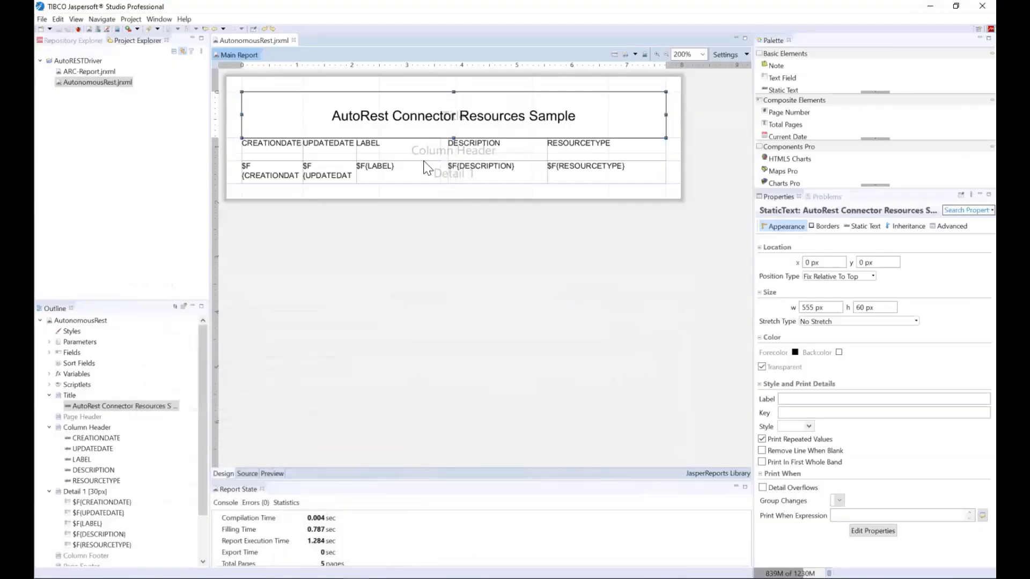
click(66, 40)
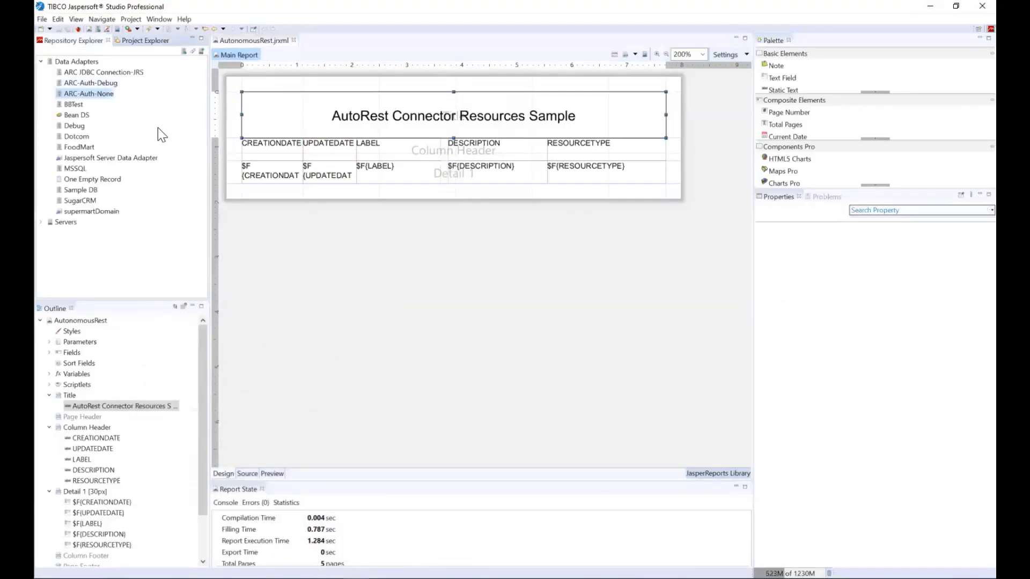
click(114, 73)
right_click(115, 73)
click(137, 80)
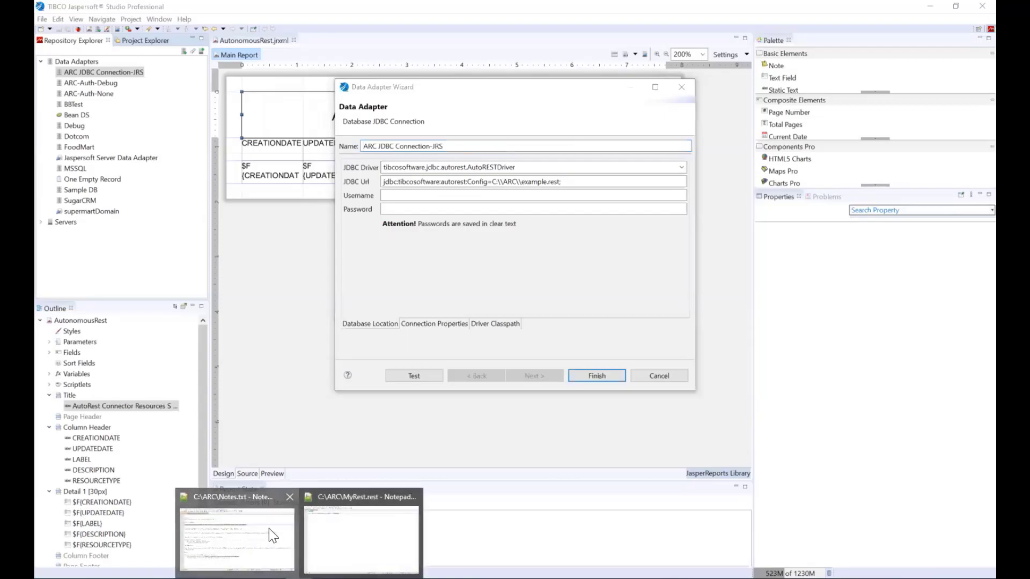
Switch to Notepad++, close MyRest.rest and leave example.rest open
click(345, 544)
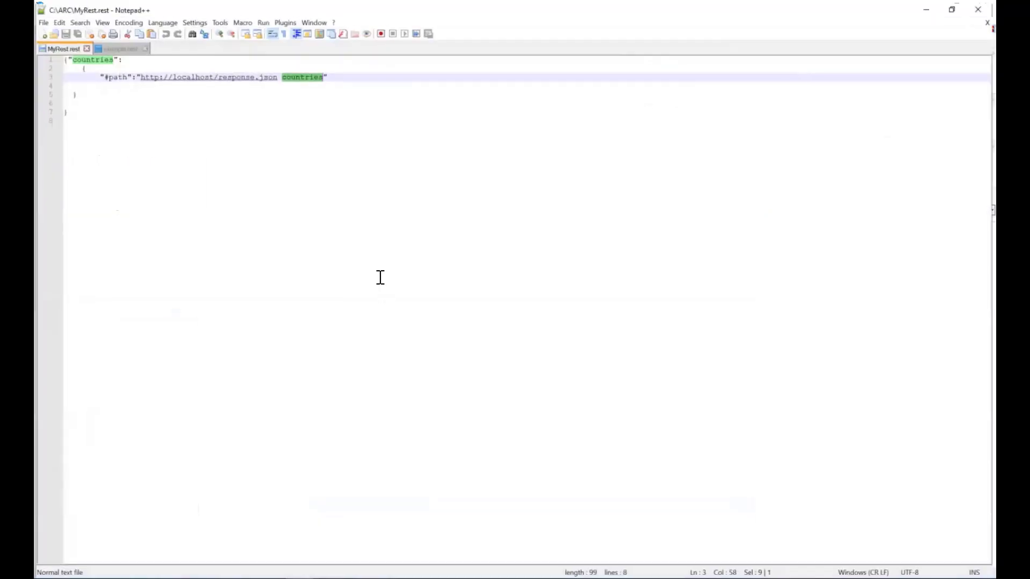
click(124, 44)
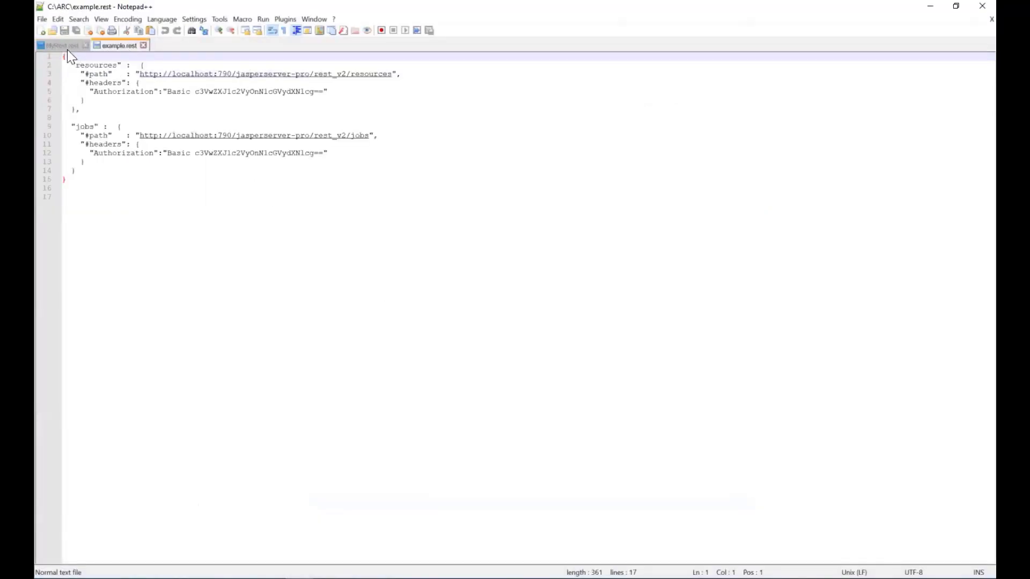
click(75, 47)
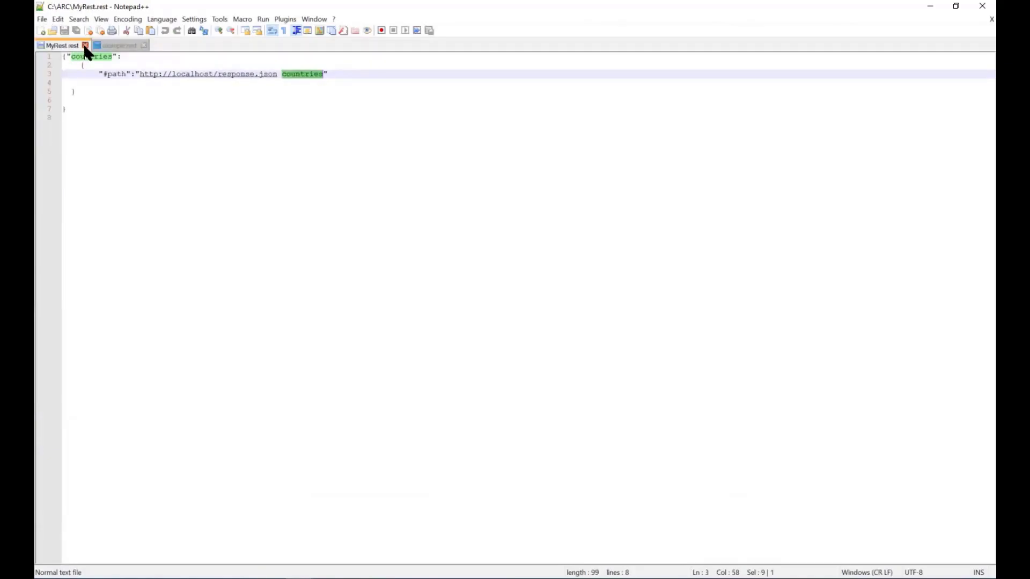
click(84, 46)
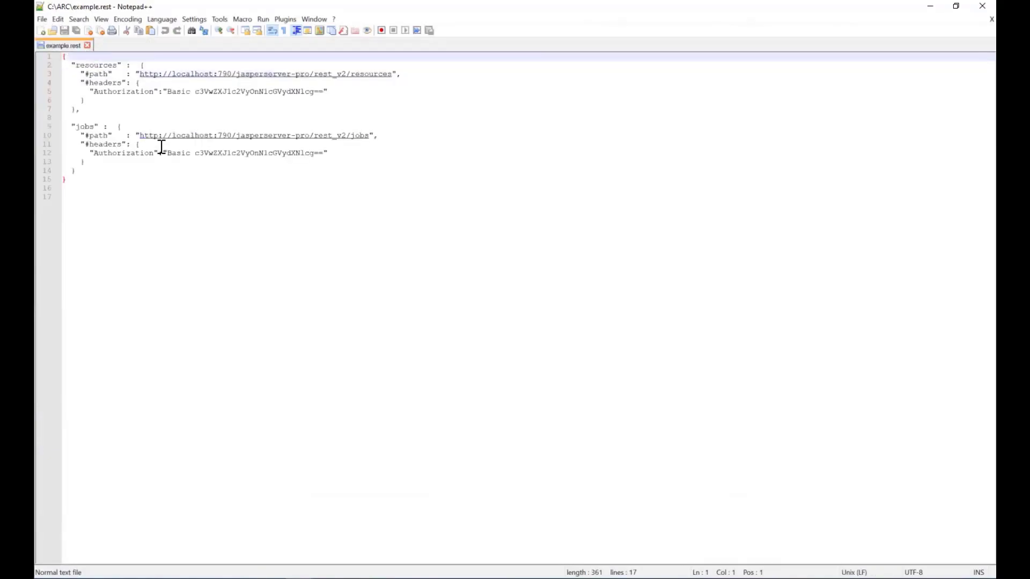
Examine the path, headers and Authorization entries of the resources and jobs blocks in example.rest
double_click(97, 65)
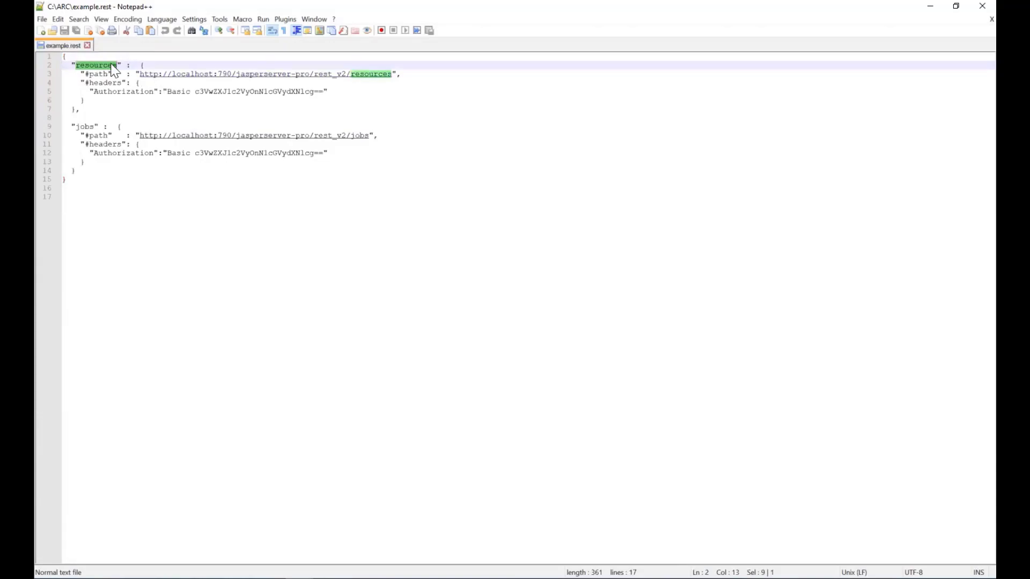
double_click(98, 74)
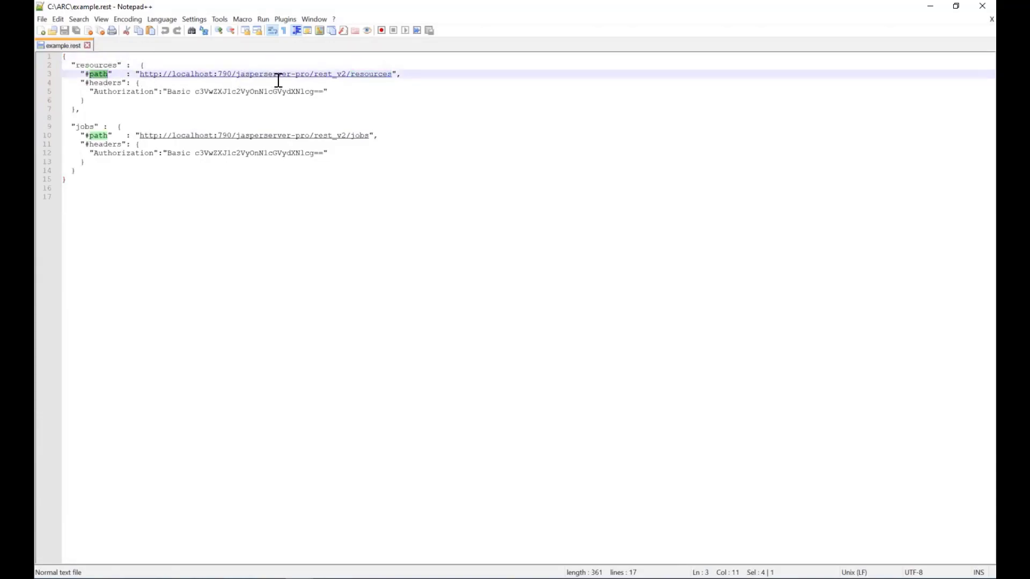
double_click(106, 82)
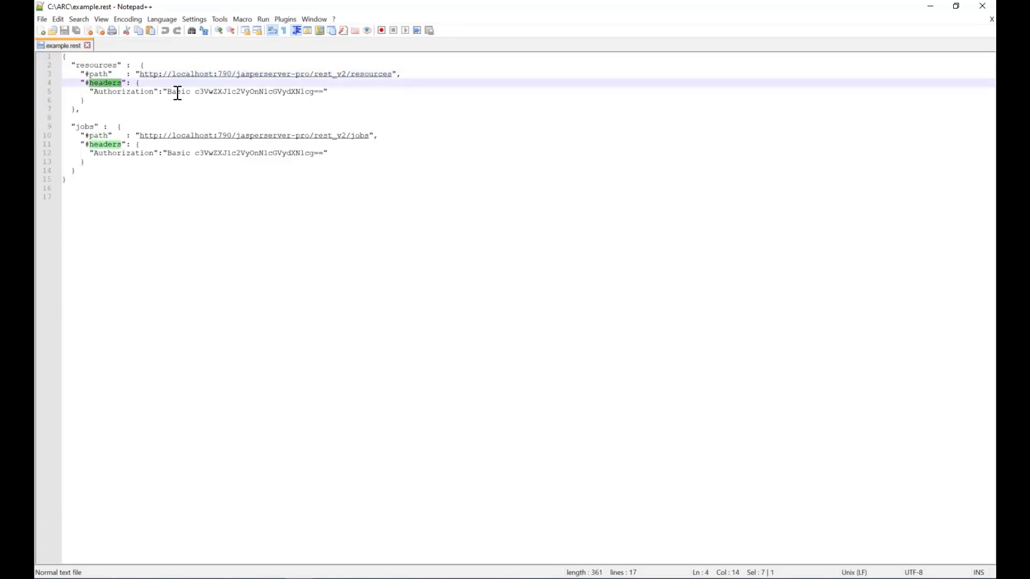
double_click(118, 92)
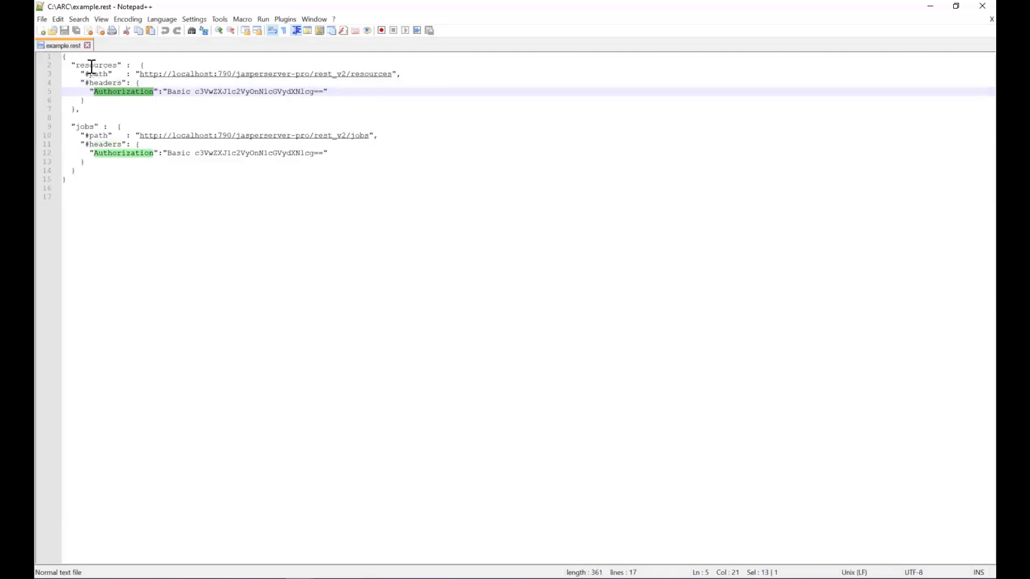
drag(74, 66, 102, 107)
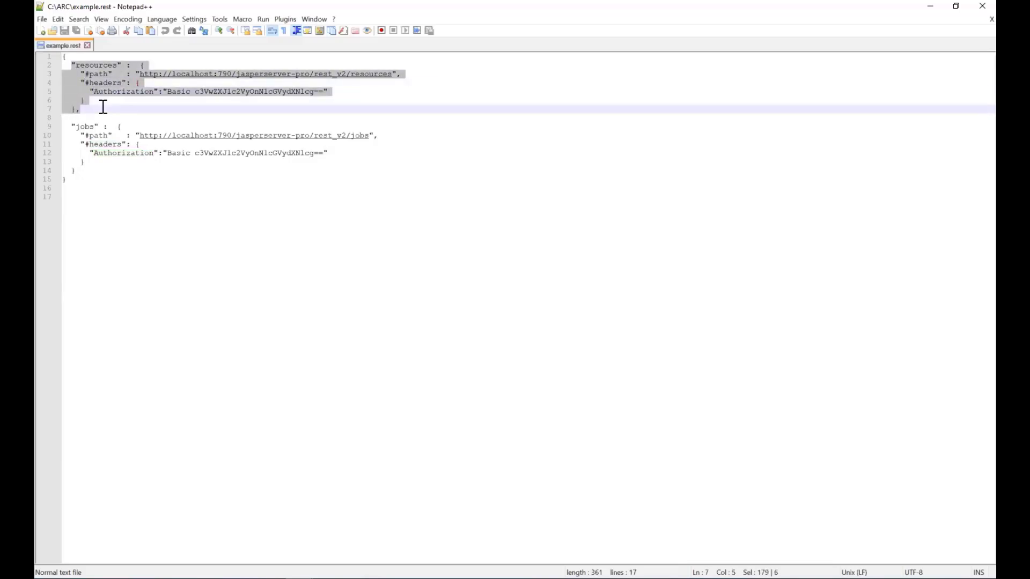
click(104, 135)
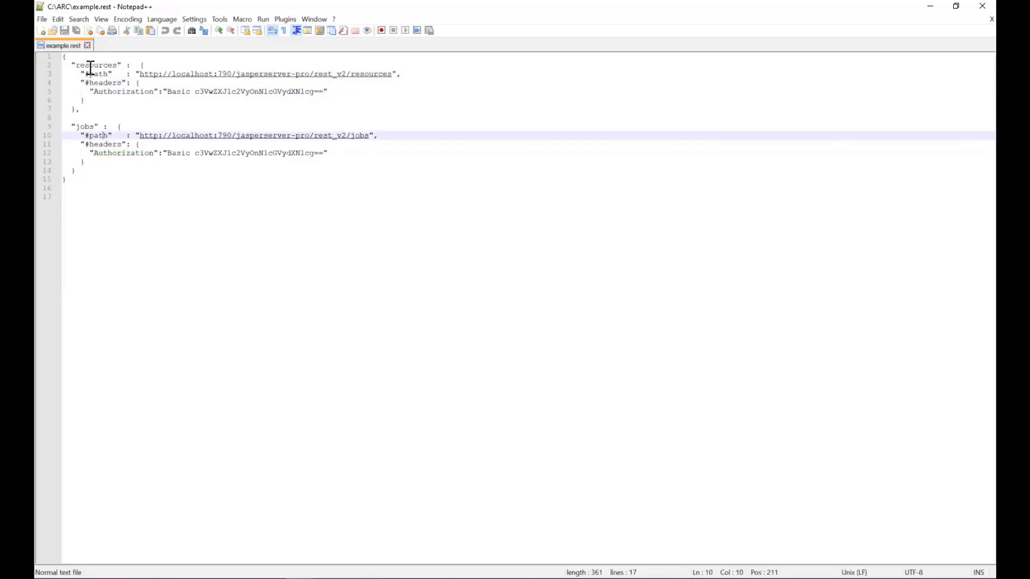
drag(72, 127, 101, 166)
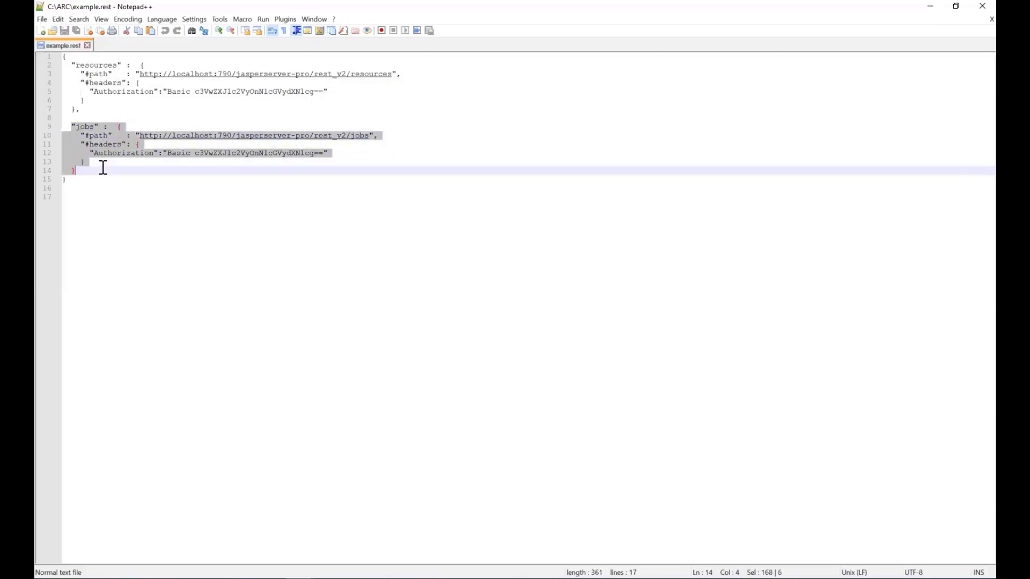
click(205, 188)
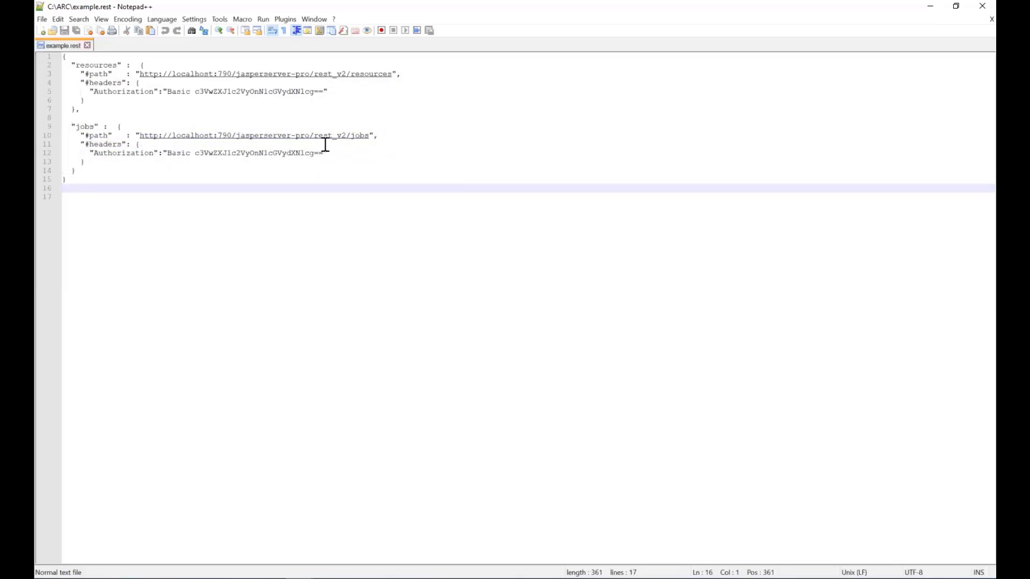
Return to Jaspersoft Studio and check the adapter's JDBC URL config path against the example.rest file in Notepad++
click(931, 7)
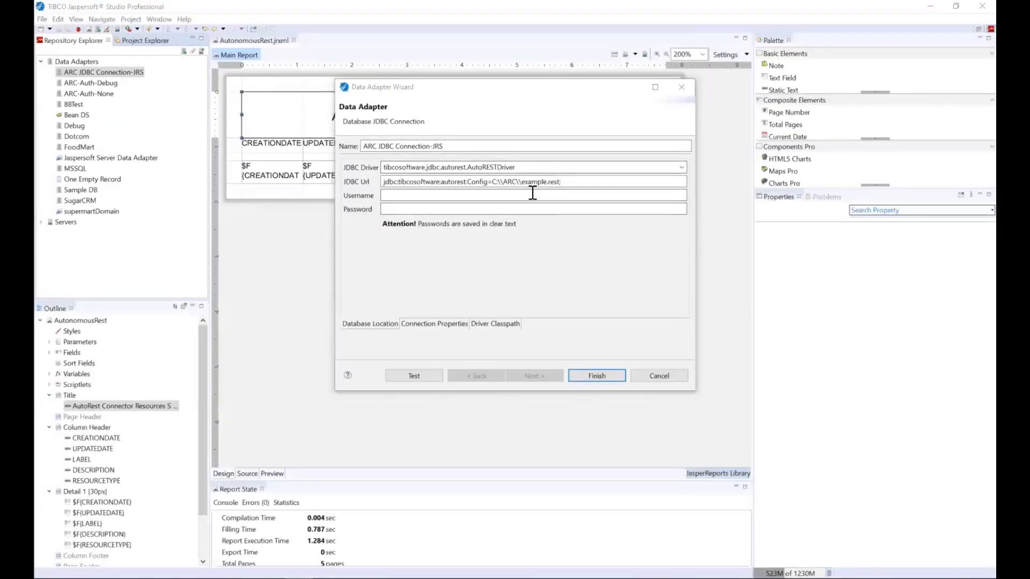
click(509, 184)
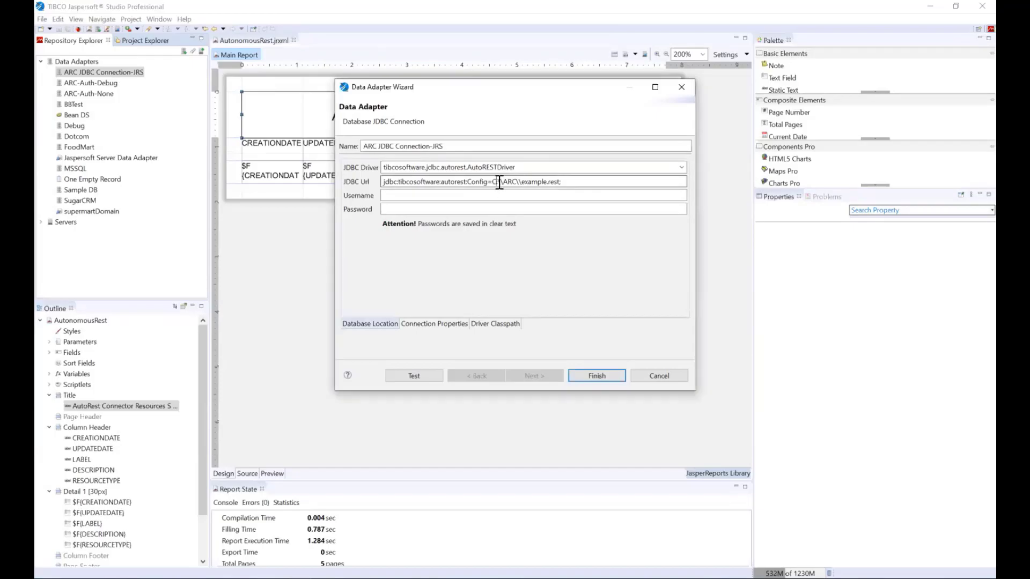
drag(496, 182, 577, 183)
click(569, 182)
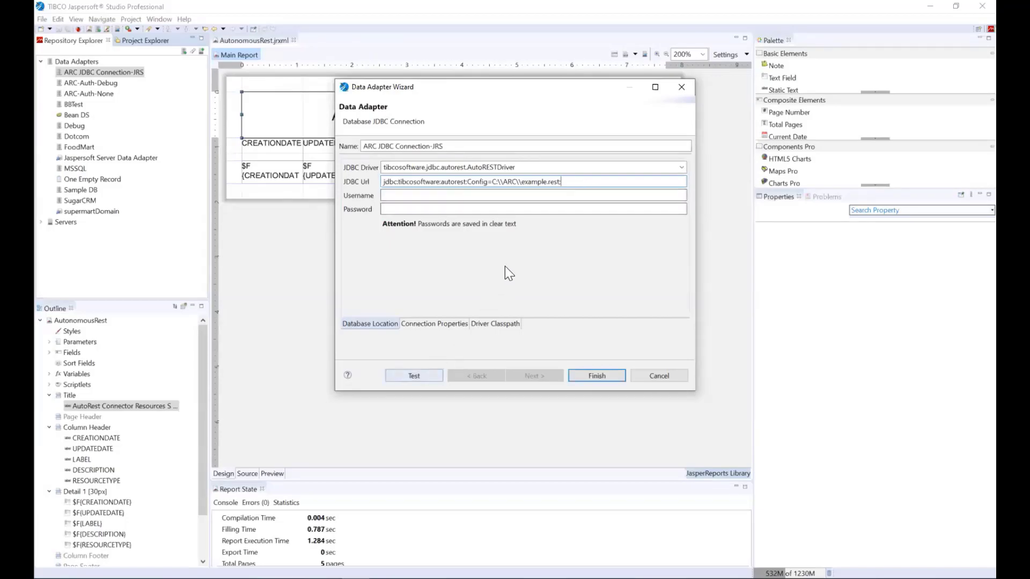
click(310, 578)
click(335, 541)
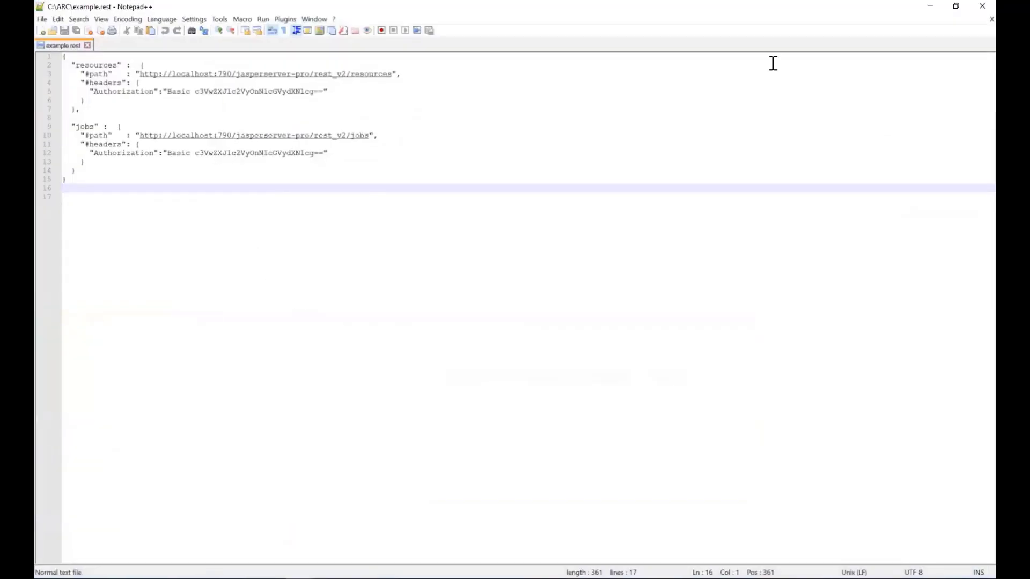
click(930, 7)
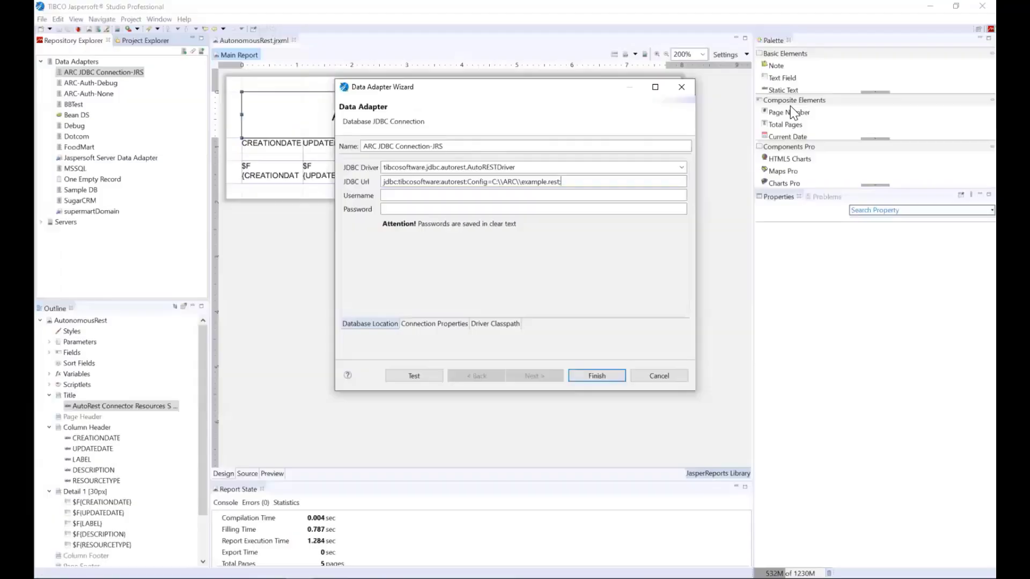
Test the ARC JDBC Connection-JRS adapter's connection and finish the adapter wizard
click(411, 375)
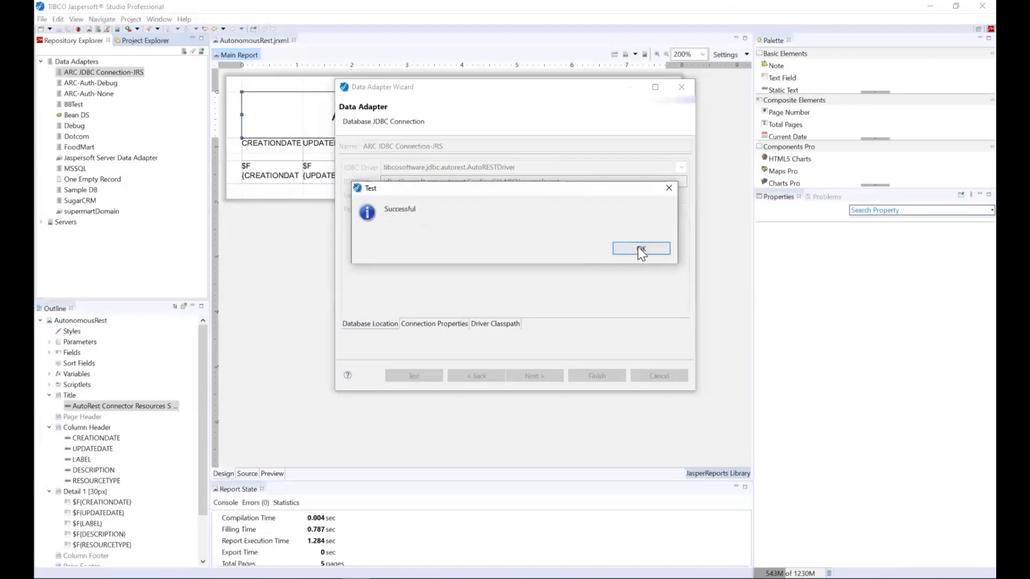
click(641, 249)
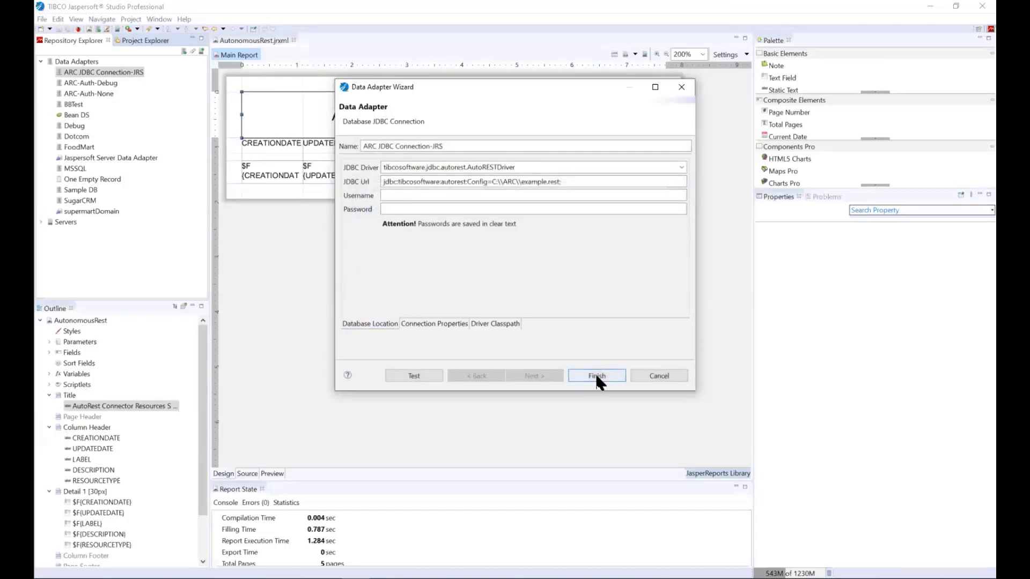
click(595, 374)
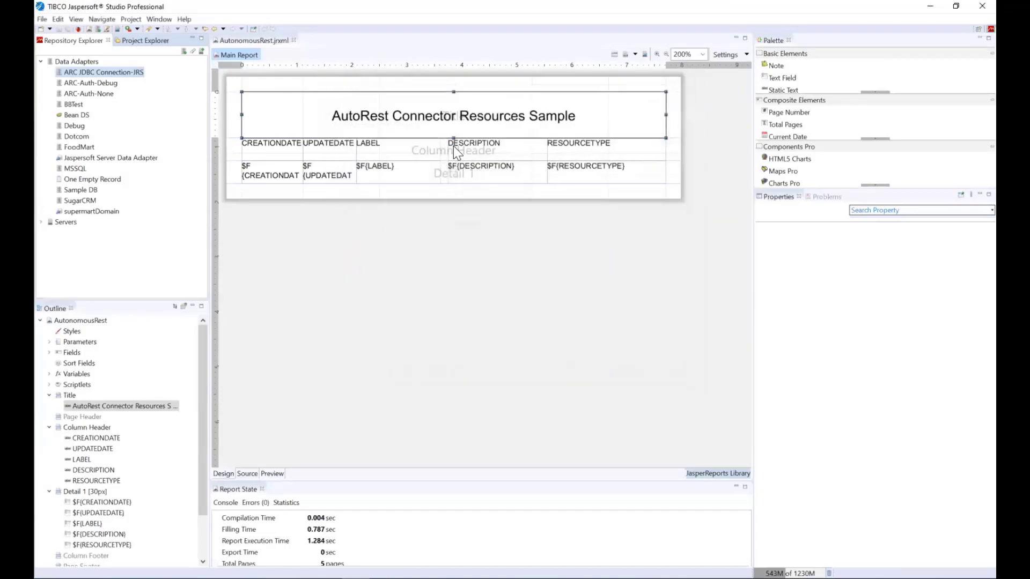
Open the AutonomousRest report's dataset query, choose the ARC JDBC Connection-JRS adapter and read the fields of the RESOURCES query
click(614, 54)
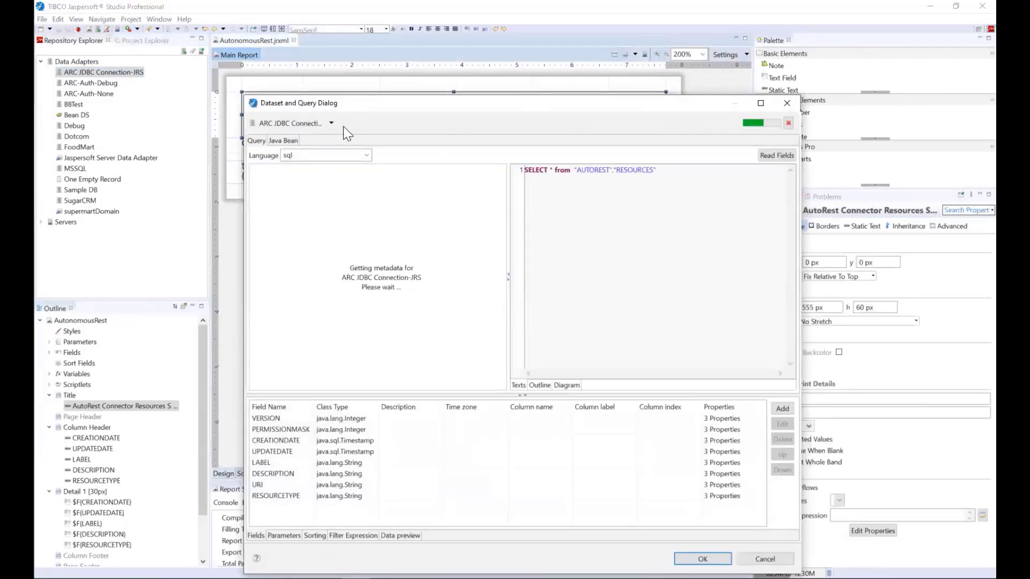
click(331, 123)
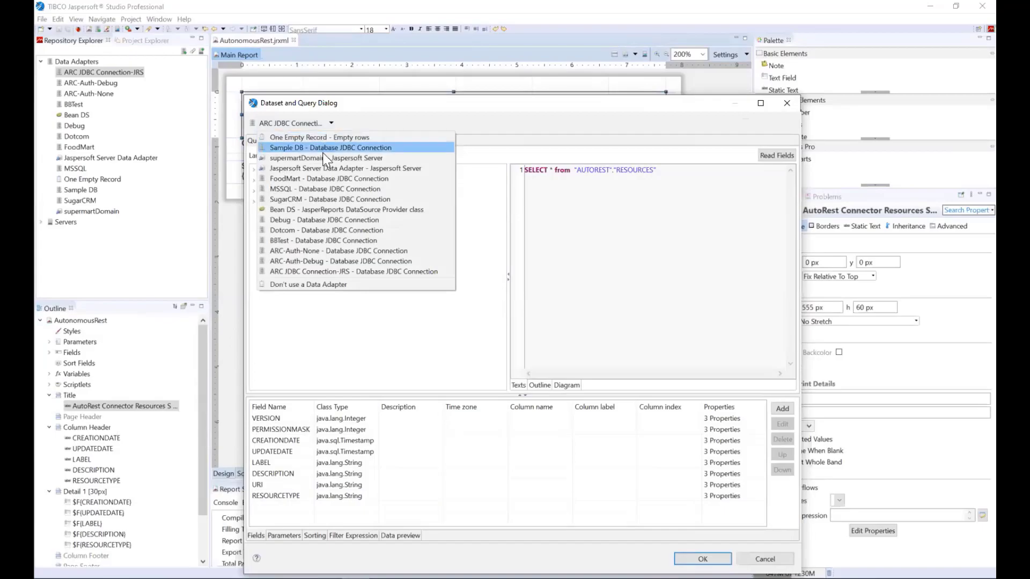
click(317, 270)
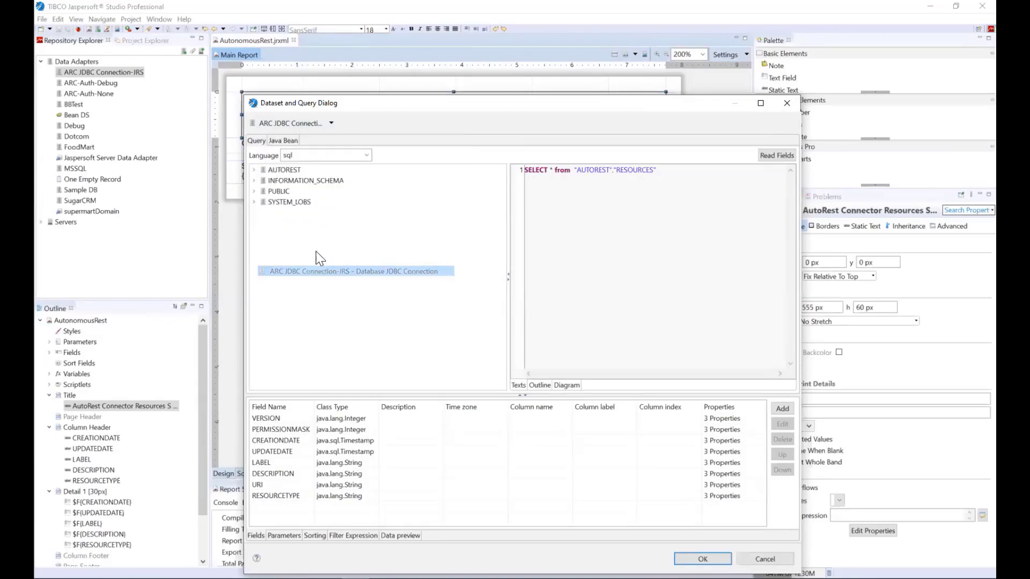
click(777, 156)
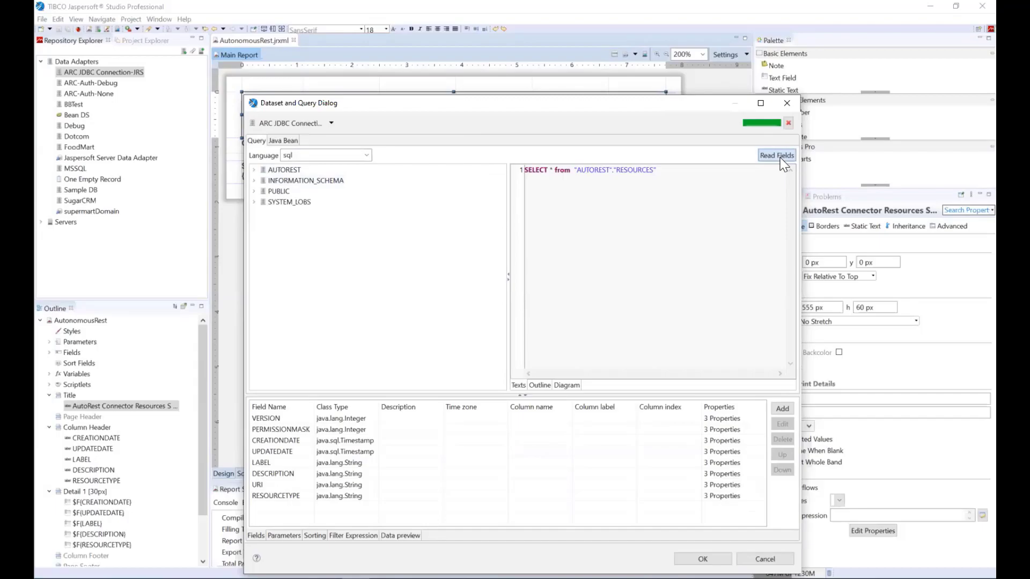
Browse the AUTOREST schema's tables in the dataset query dialog and inspect the JOBS and RESOURCES tables
click(255, 170)
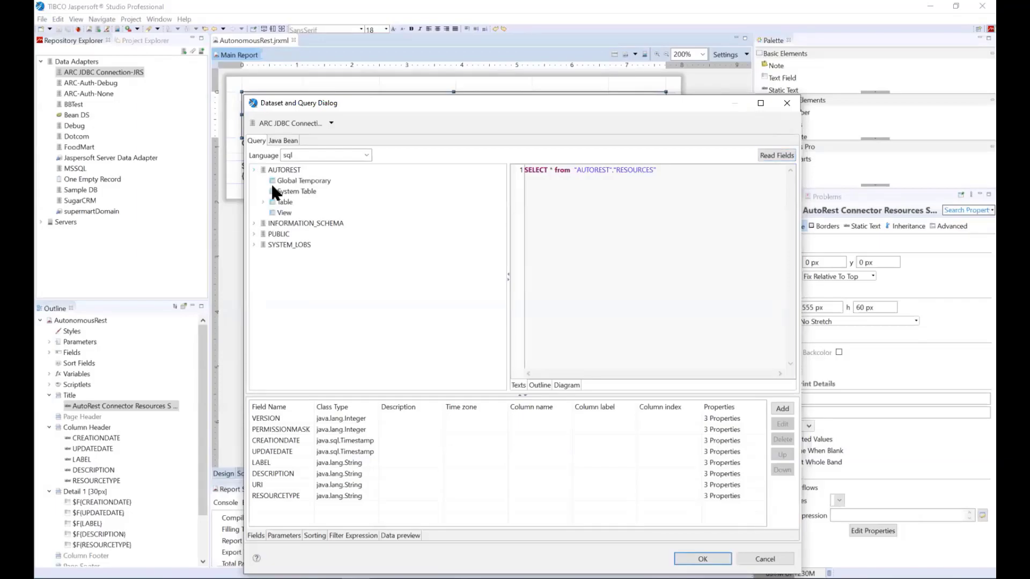
click(263, 202)
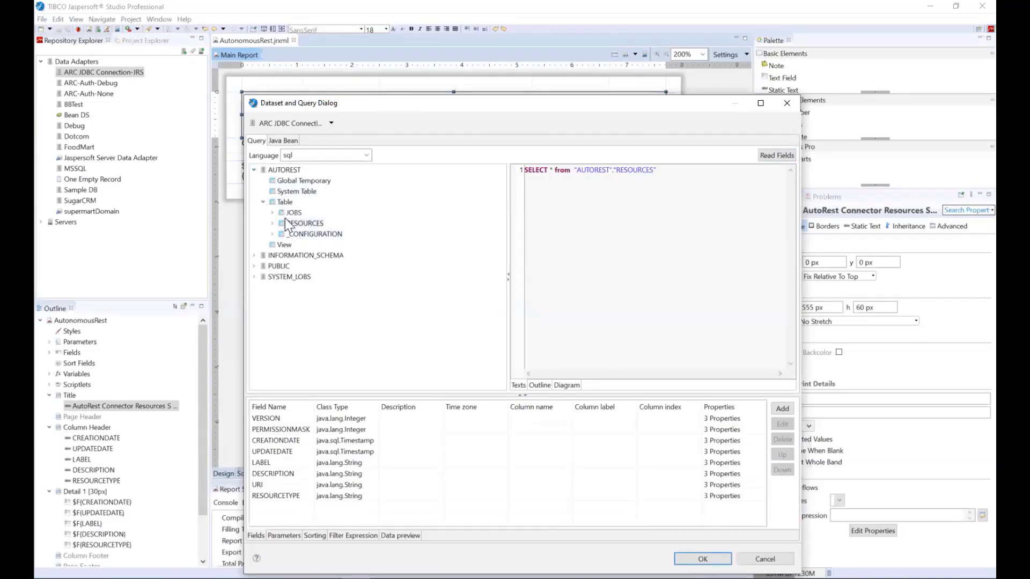
click(273, 213)
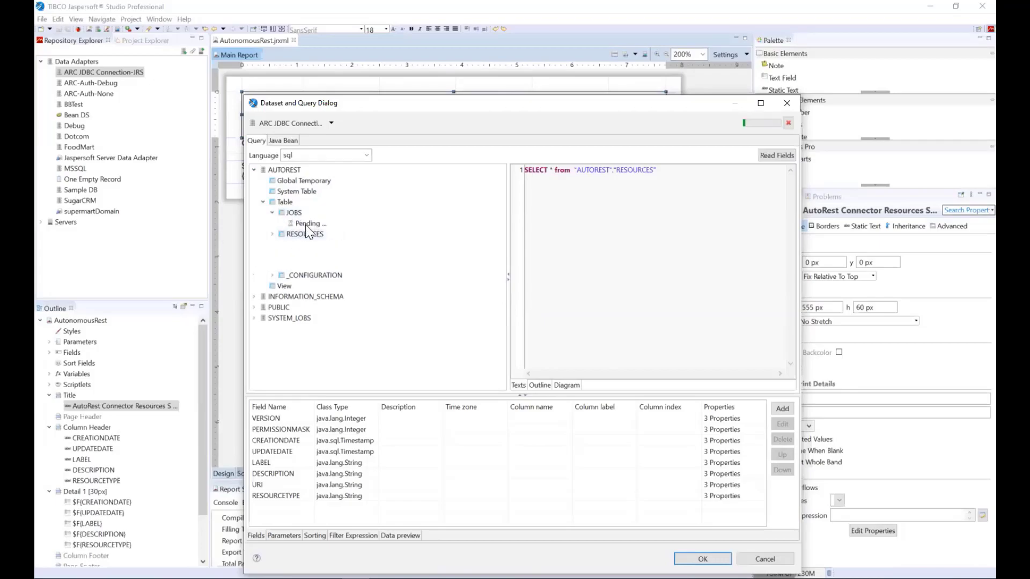
click(272, 213)
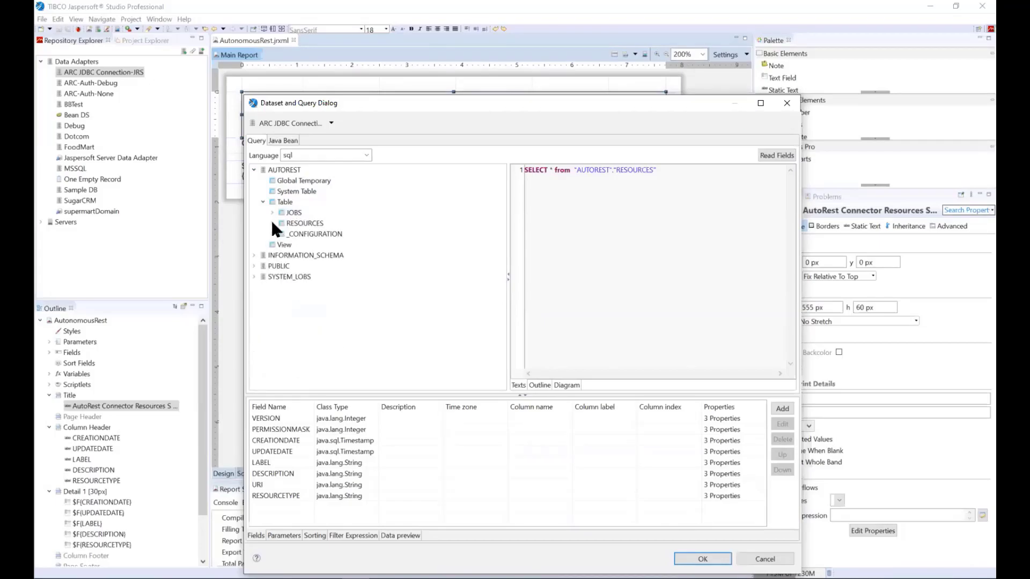
click(273, 223)
click(273, 223)
Preview the first 10 records of the RESOURCES query, look through the rows and accept the dataset query
click(401, 535)
click(267, 409)
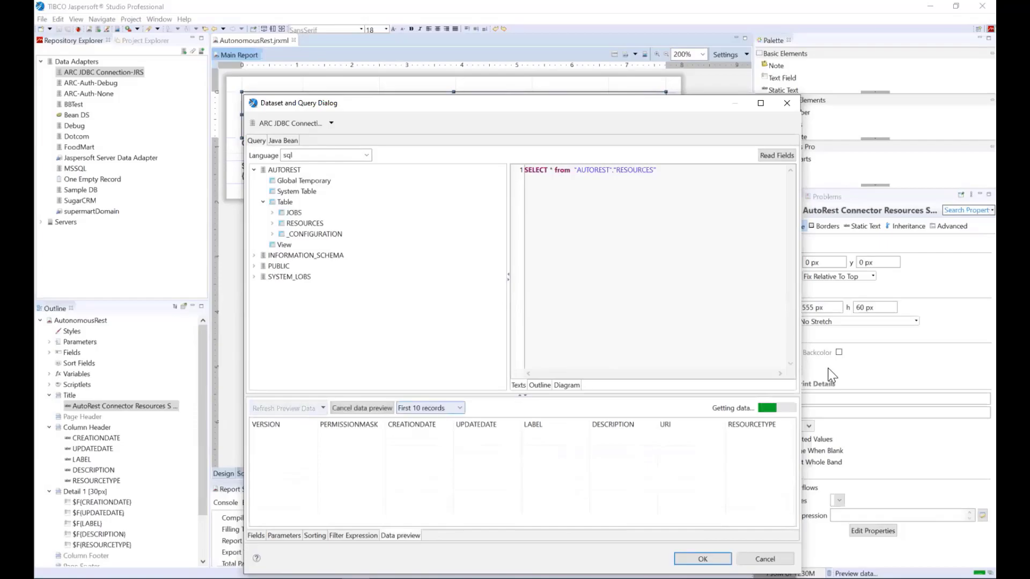
scroll(617, 502, down, 1)
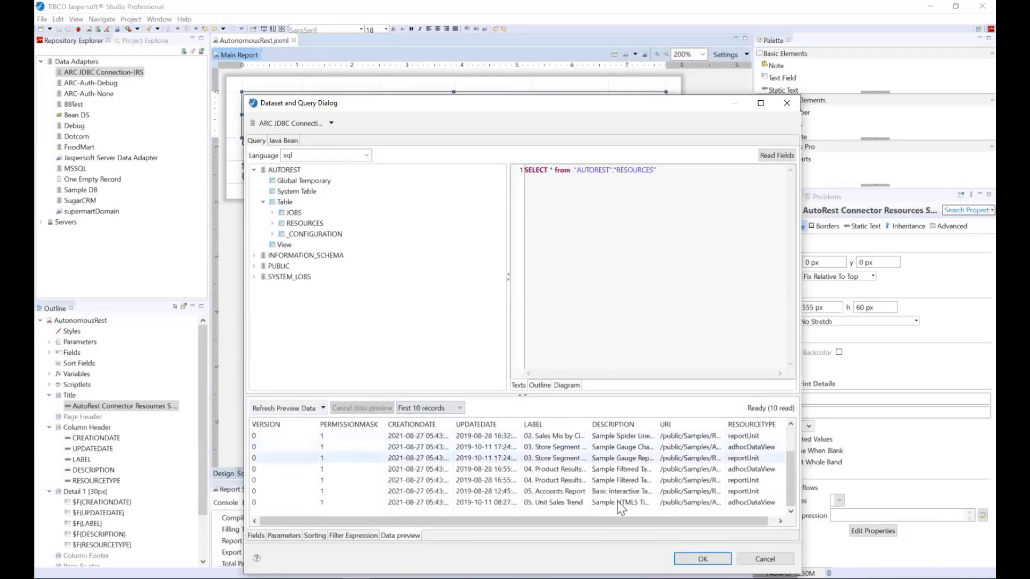
click(692, 561)
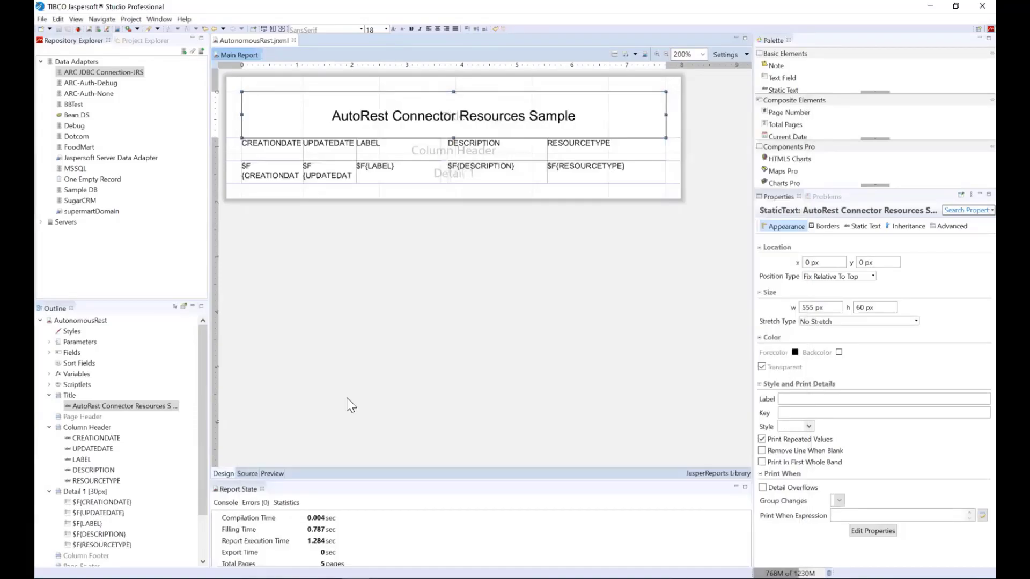
Run the AutonomousRest report preview with the ARC JDBC Connection-JRS adapter, look through the first page and return to the design view
click(271, 474)
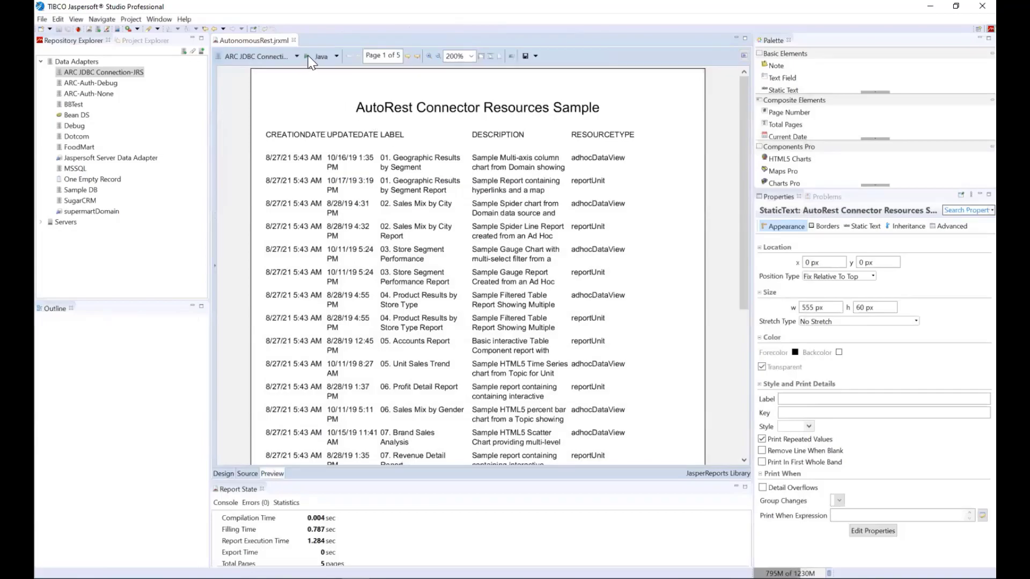
click(307, 55)
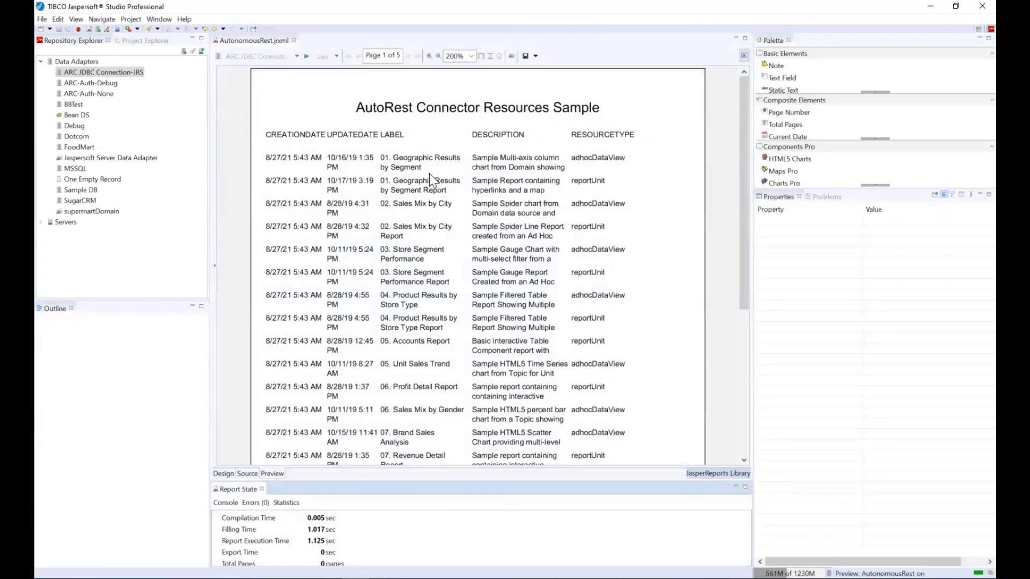
scroll(504, 197, down, 5)
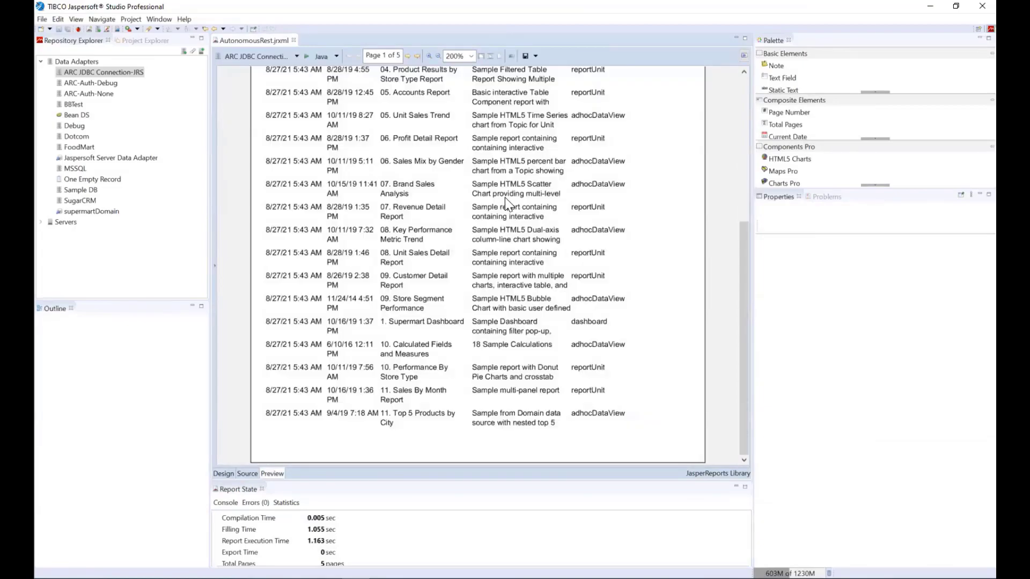
scroll(504, 197, up, 5)
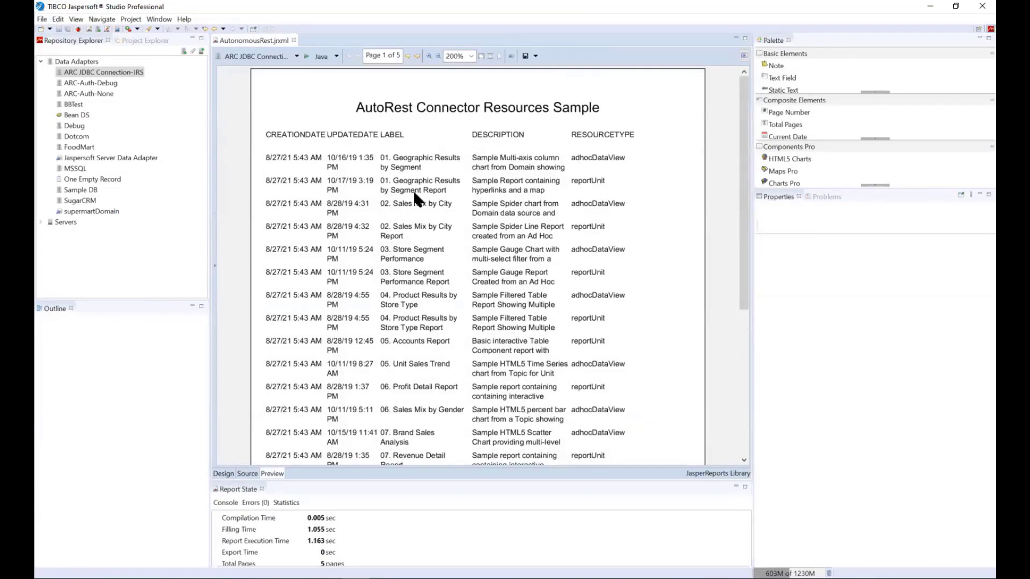
click(226, 473)
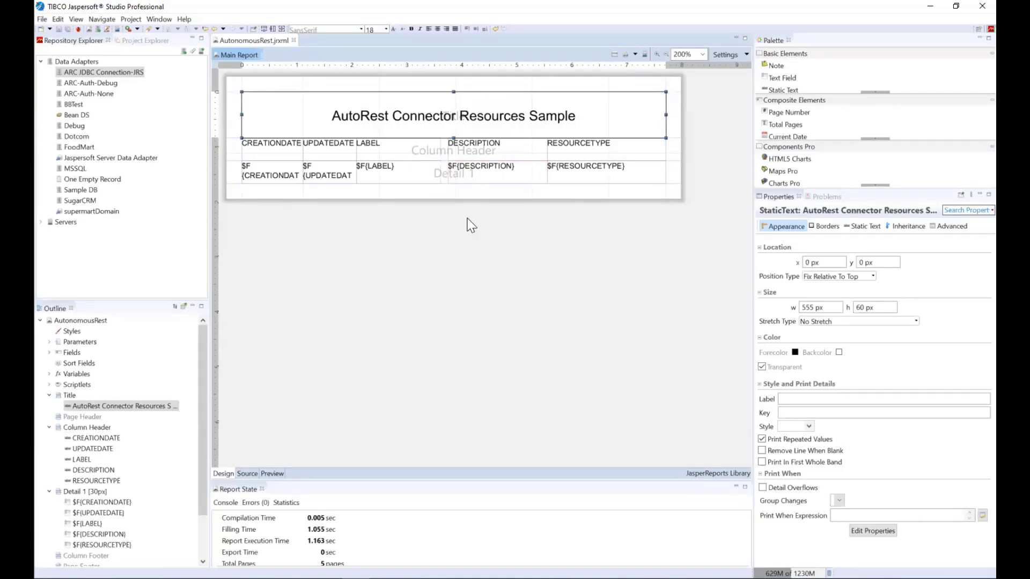
Publish the AutonomousRest report to the Public/DrJaspersoftDemo folder on MyJRS790 without using any data source
click(645, 54)
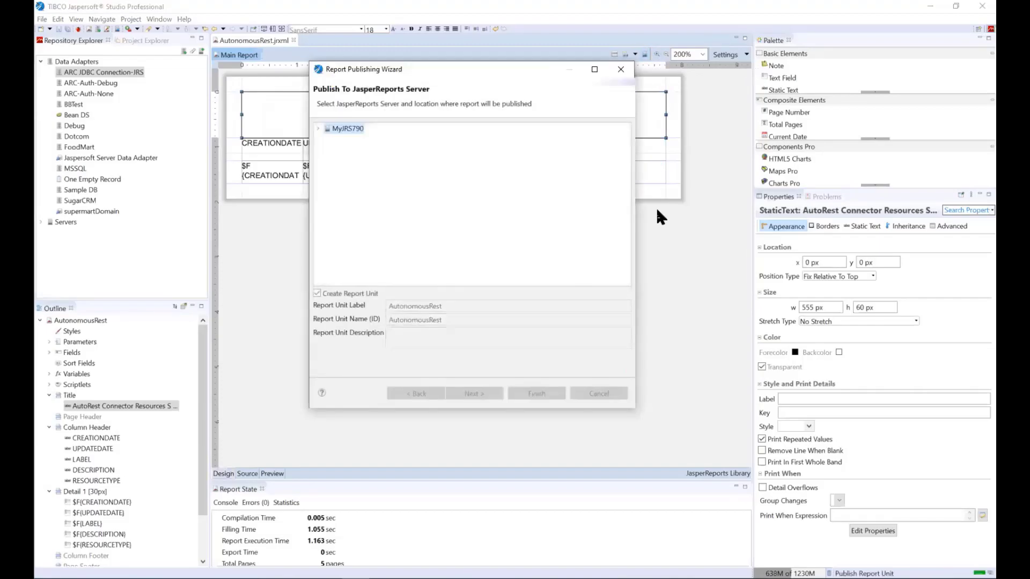
click(319, 129)
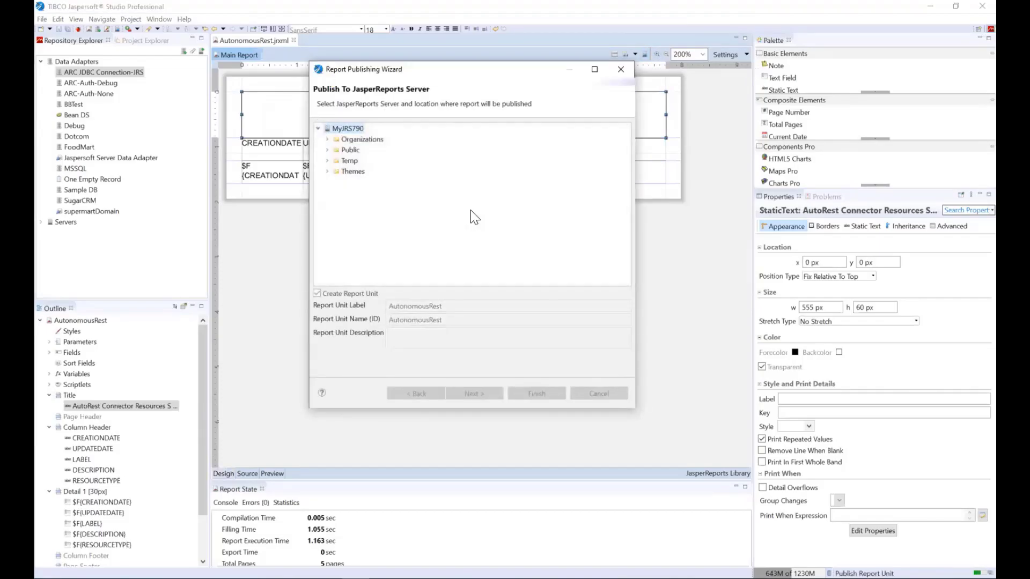
click(328, 150)
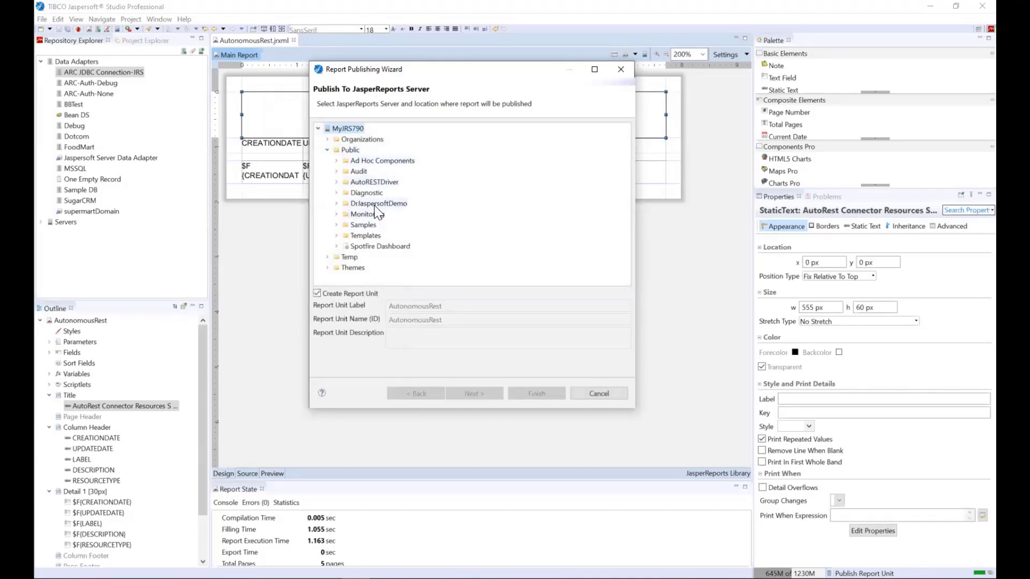
click(376, 205)
click(471, 394)
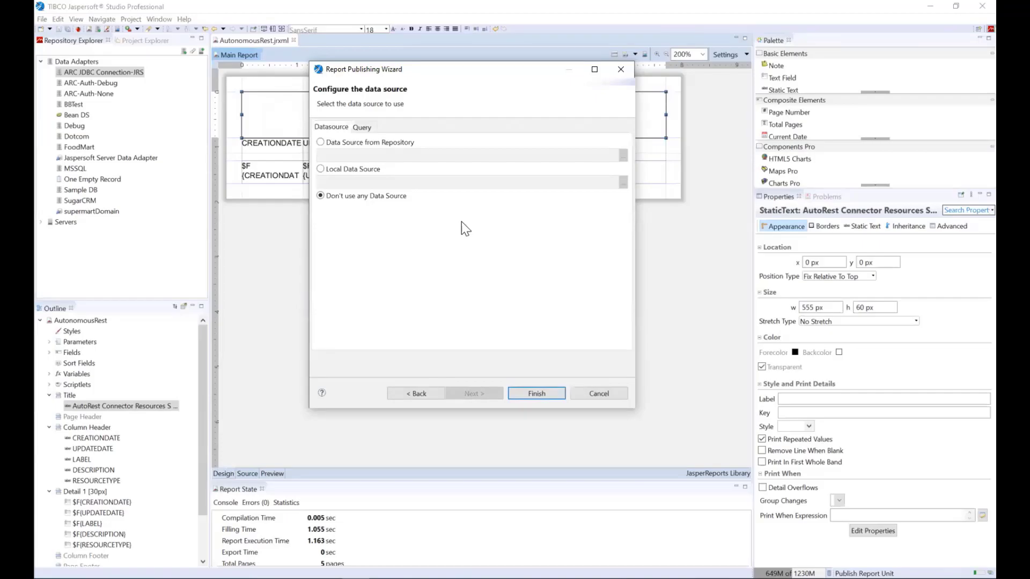
click(537, 389)
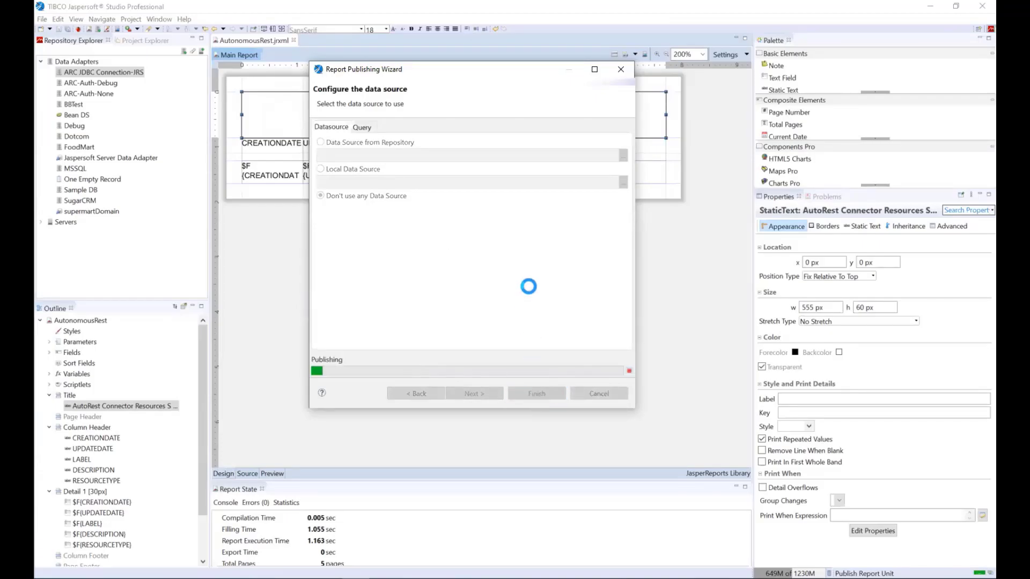
click(596, 251)
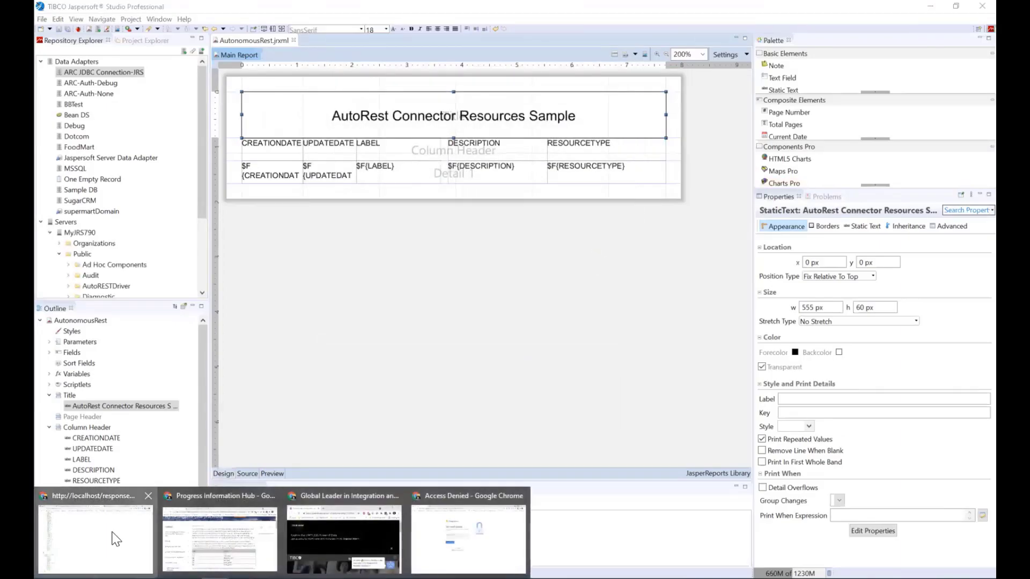
Switch to JasperReports Server in Chrome, open the repository and dismiss the password check notice
click(115, 534)
click(659, 8)
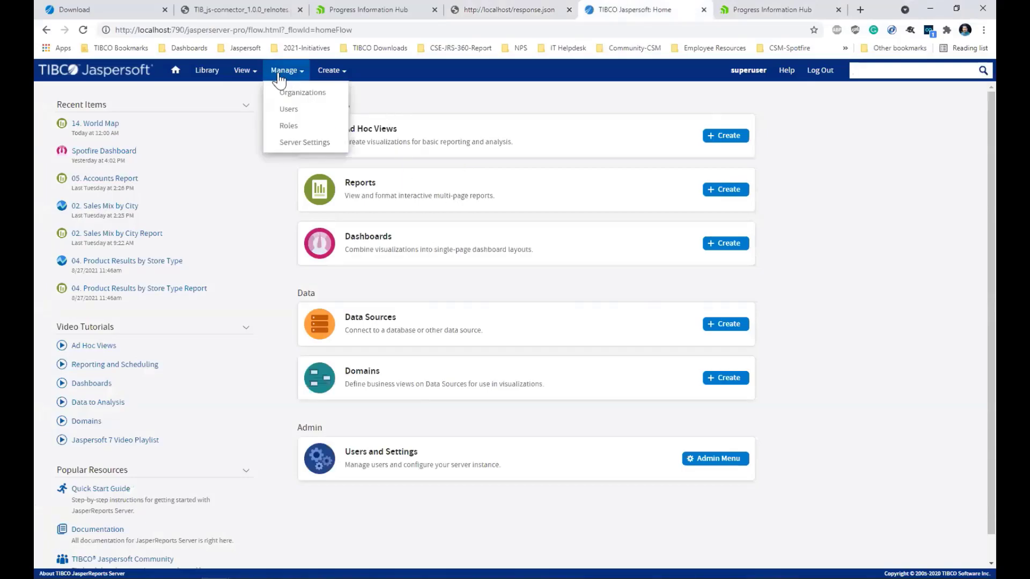
mouse_move(242, 72)
click(250, 111)
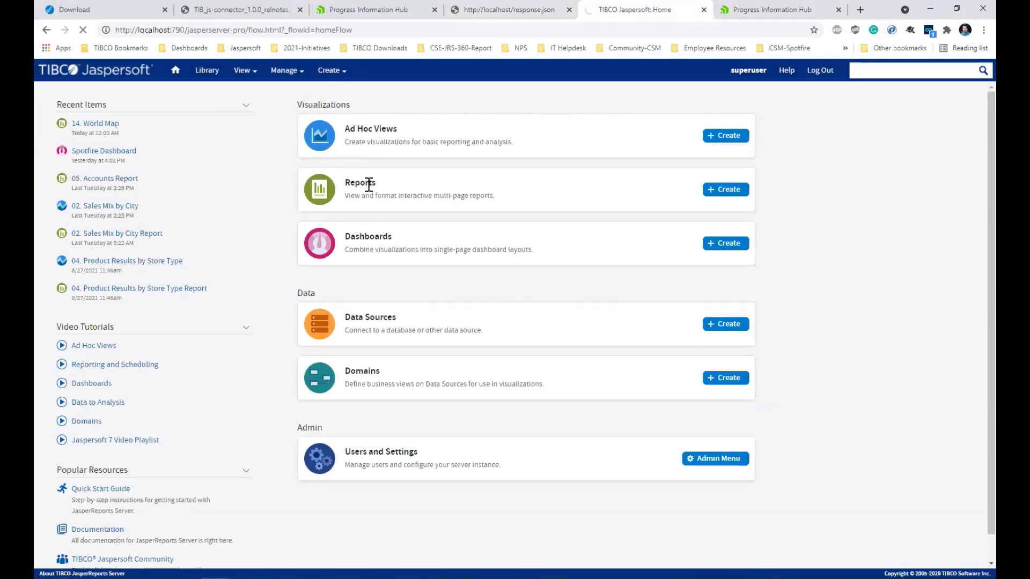
key(Return)
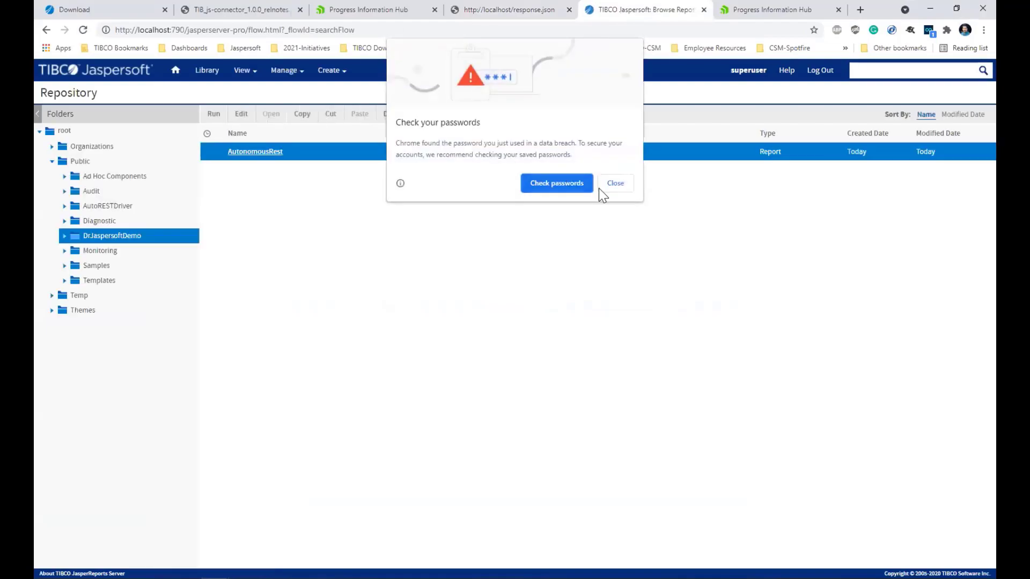
click(600, 186)
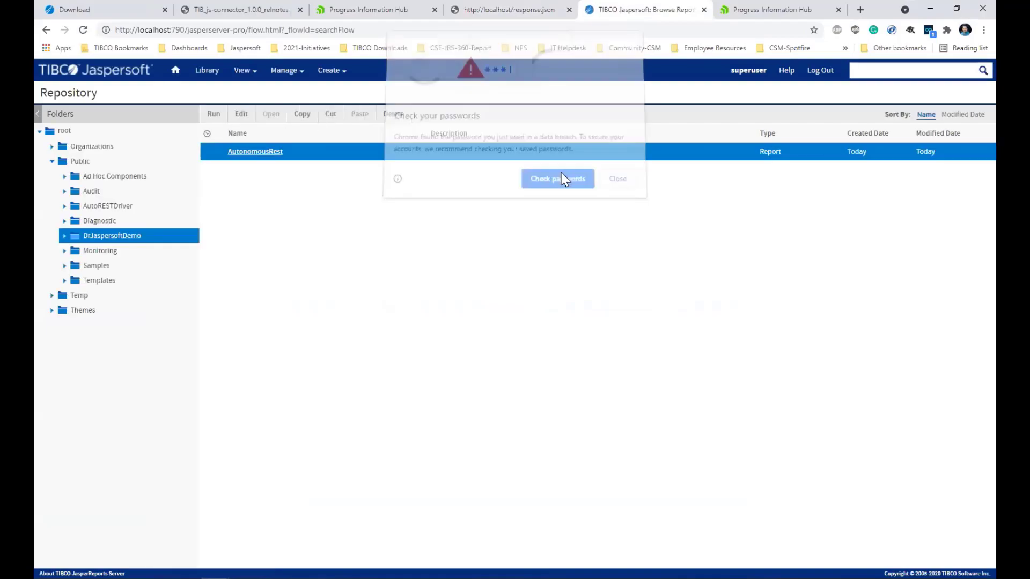
Run the published AutonomousRest report from the DrJaspersoftDemo folder and return to the repository
right_click(250, 154)
click(272, 162)
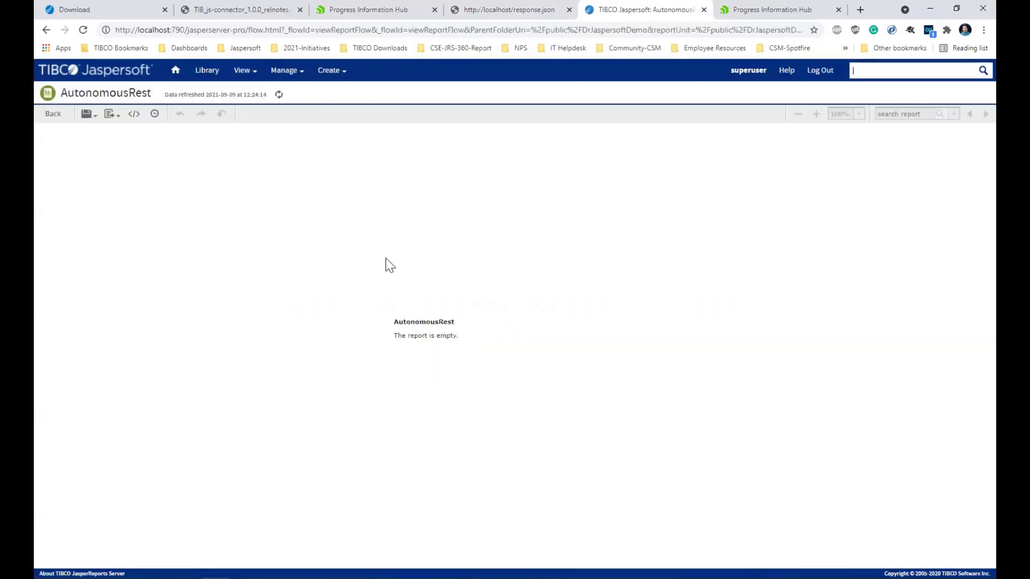
click(56, 121)
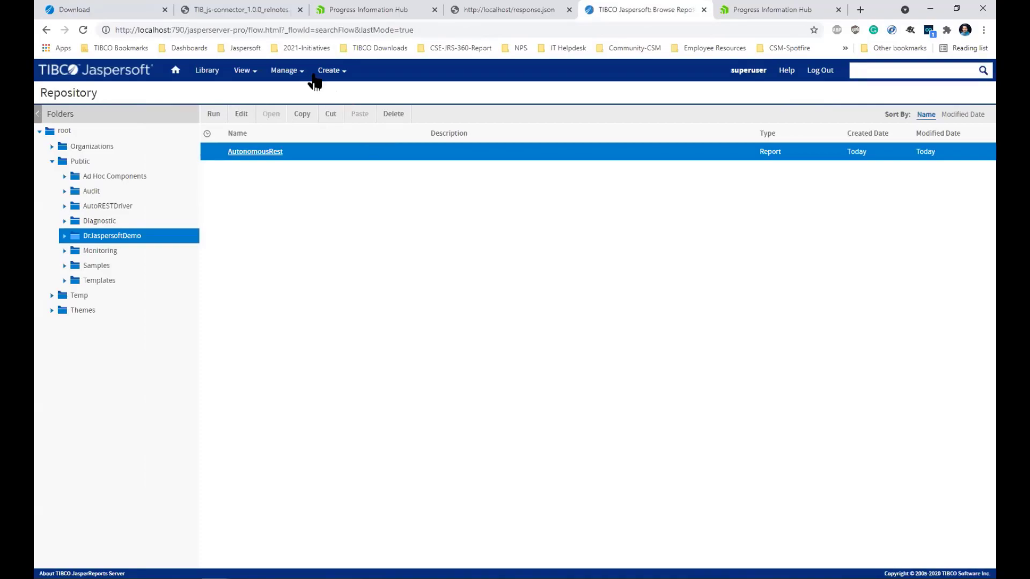
Create a new JDBC data source with the driver option Other and the driver class tibcosoftware.jdbc.autorest.AutoRESTDriver
mouse_move(333, 86)
click(346, 157)
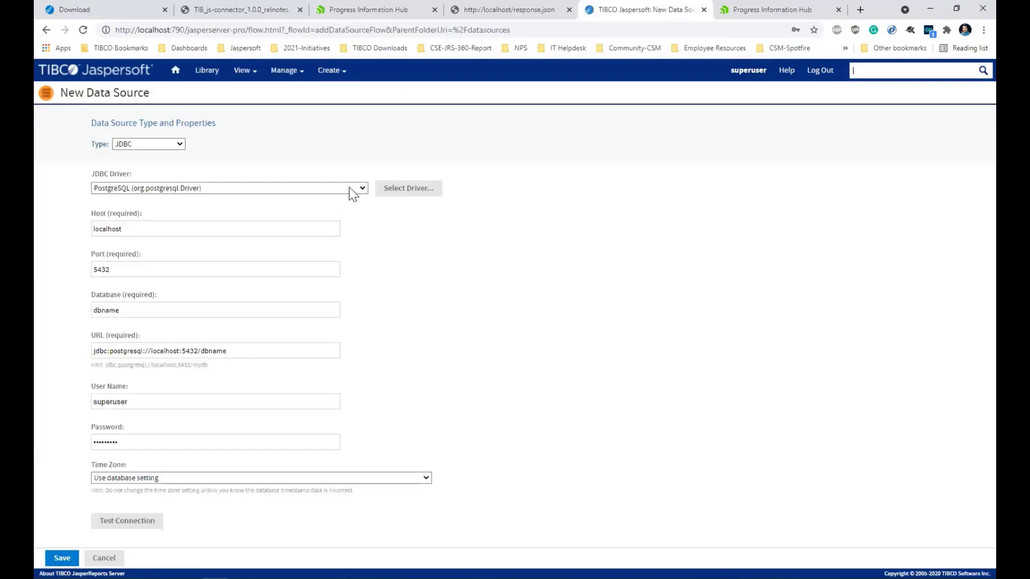
click(353, 193)
scroll(290, 300, down, 2)
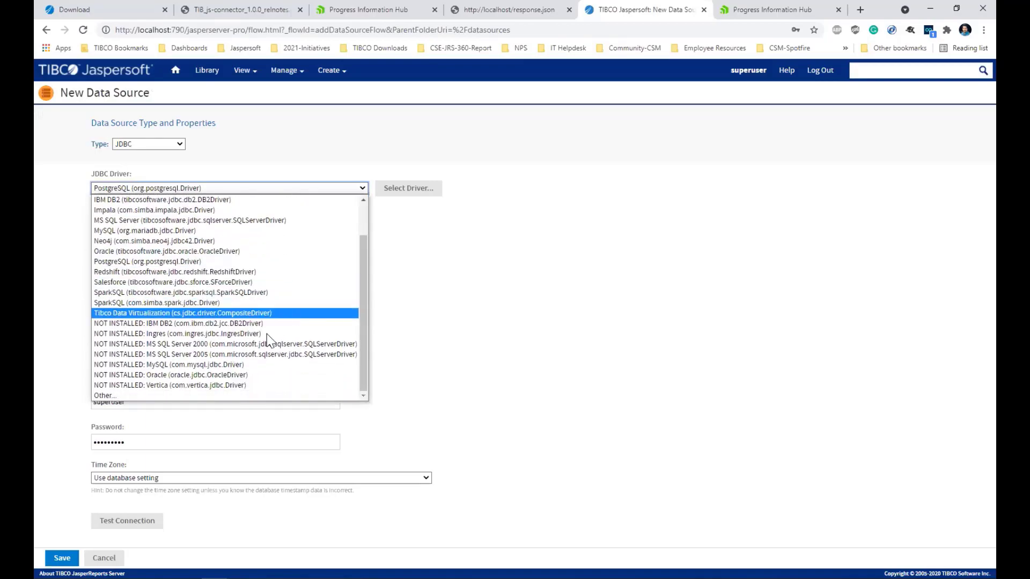
click(214, 397)
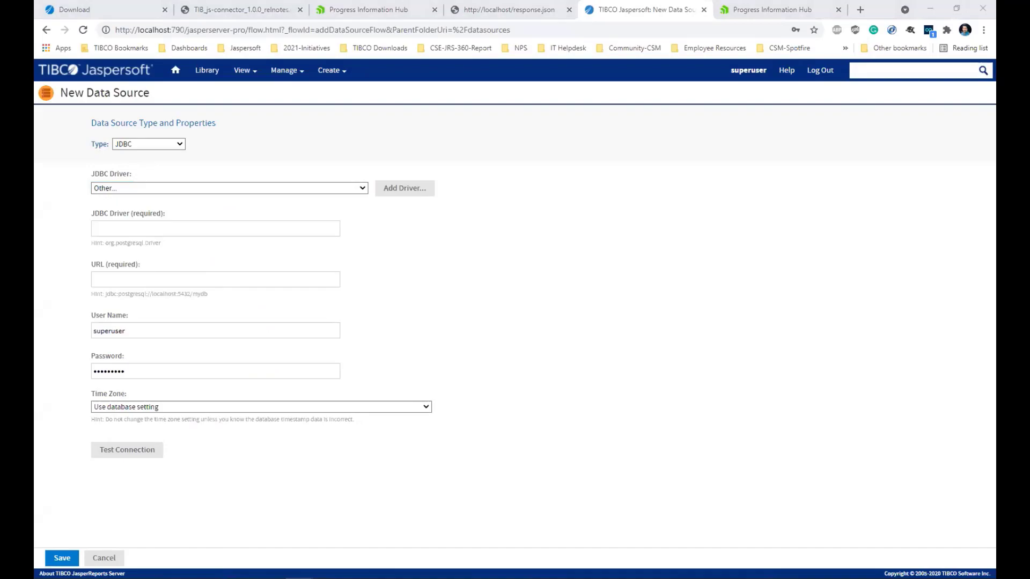
click(150, 221)
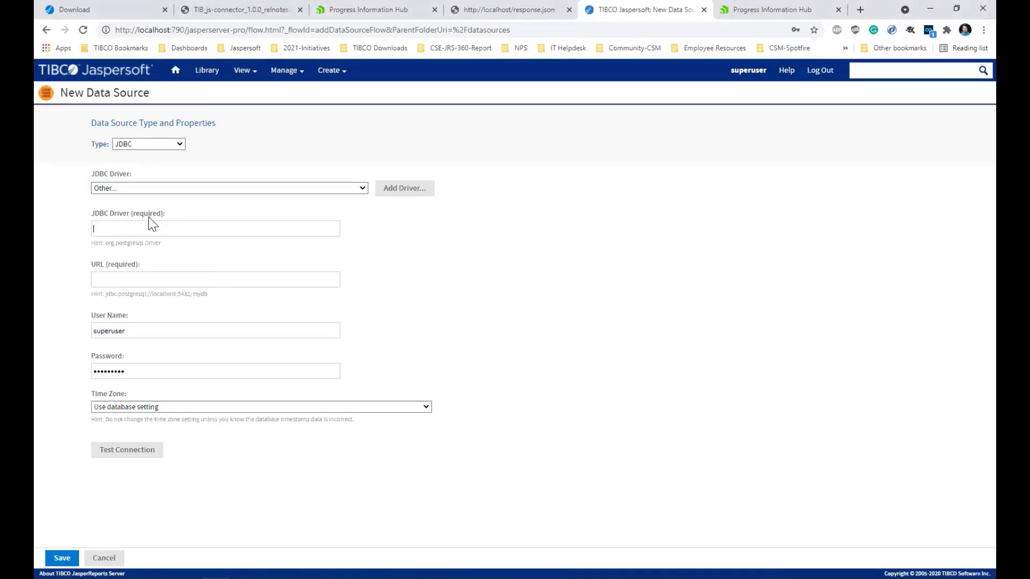
text(tibcosoftware.jdbc.autorest.AutoRESTDriver)
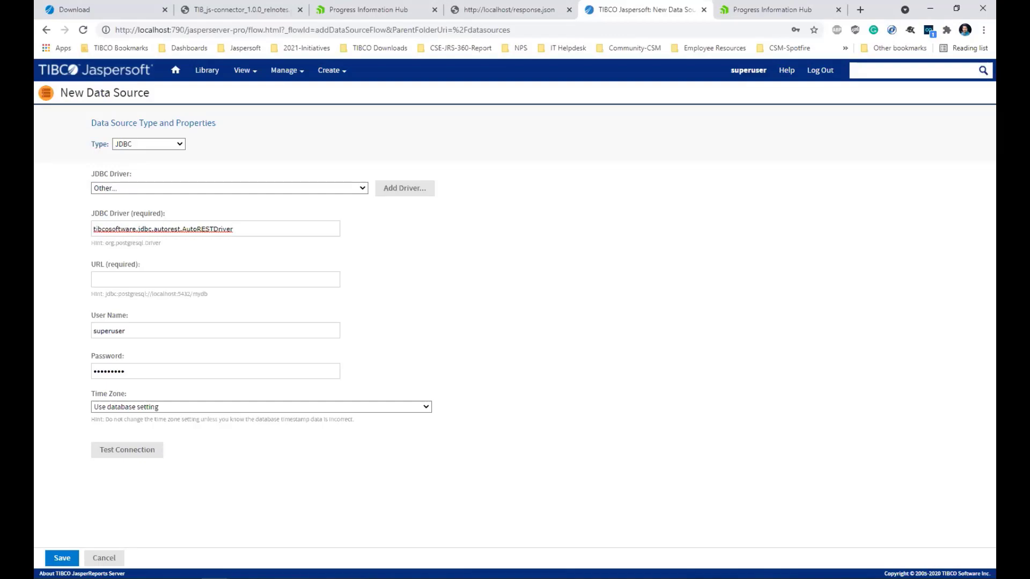
Switch to Jaspersoft Studio, copy the JDBC URL from the ARC JDBC Connection-JRS adapter and close the adapter without changes
click(356, 568)
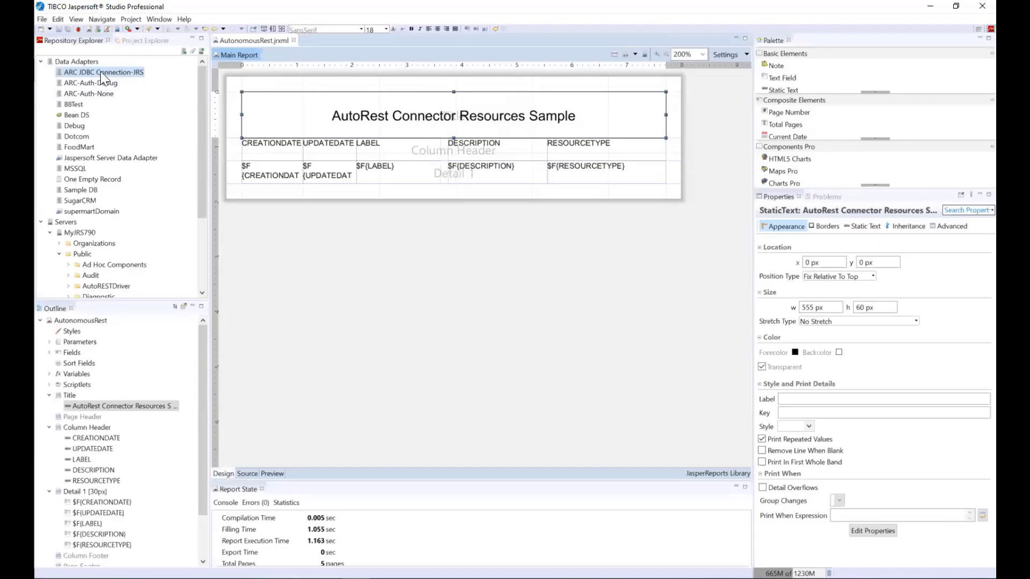
right_click(101, 72)
click(125, 79)
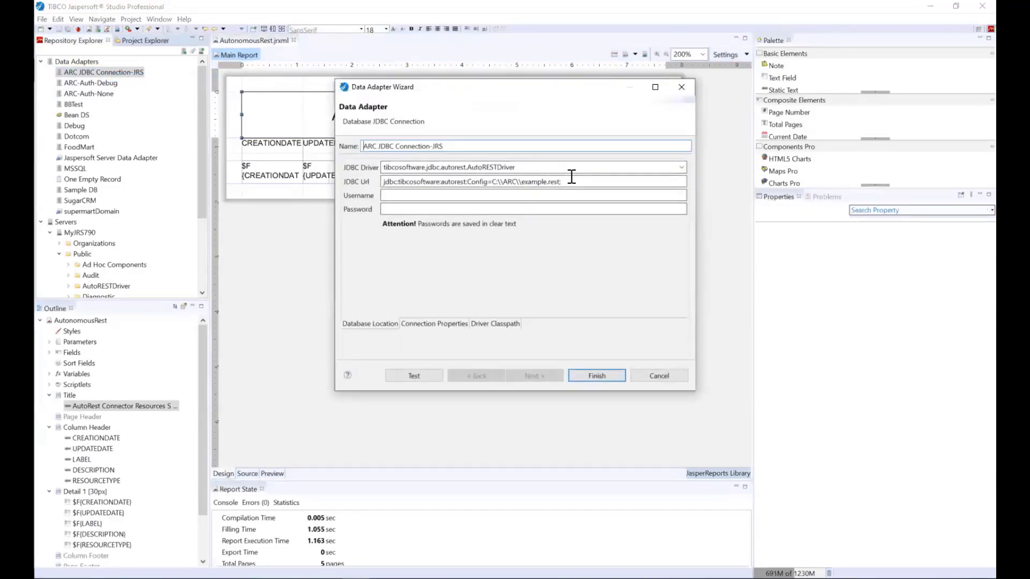
drag(572, 176, 372, 182)
key(ctrl+c)
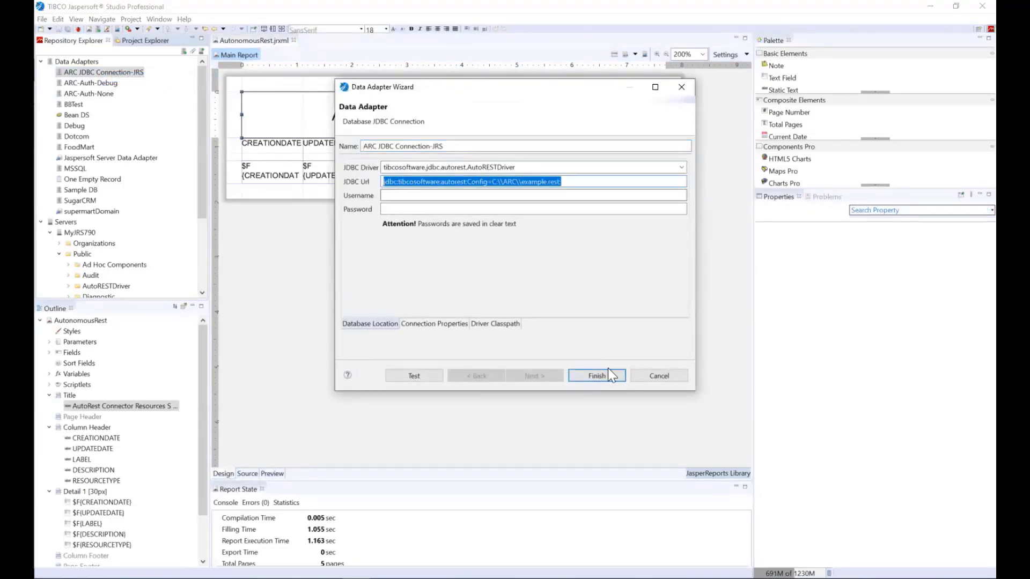
click(647, 373)
Return to the new data source in JasperReports Server and set its URL to jdbc:tibcosoftware:autorest:Config=C:\\ARC\\example.rest;
click(930, 6)
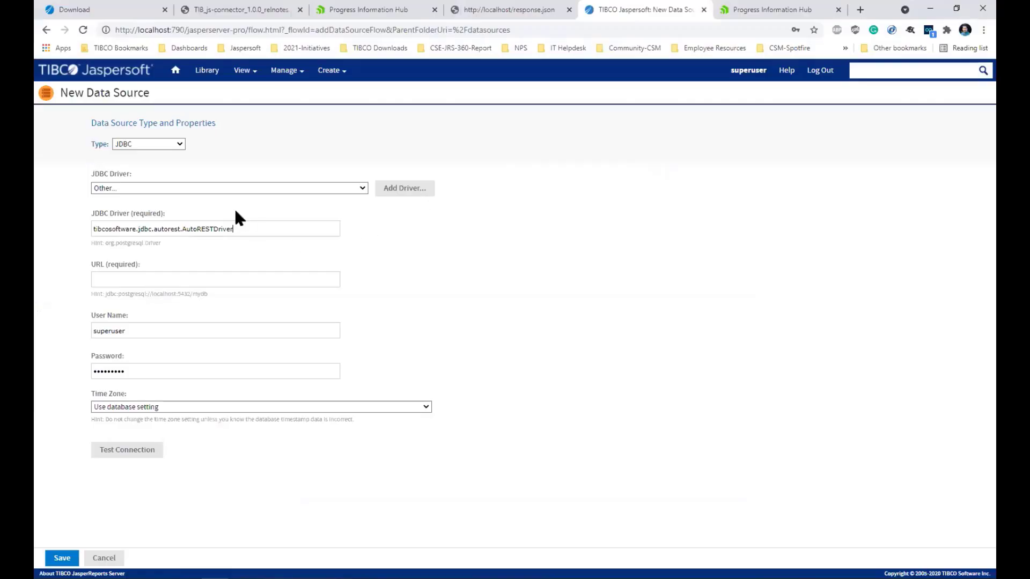
click(161, 277)
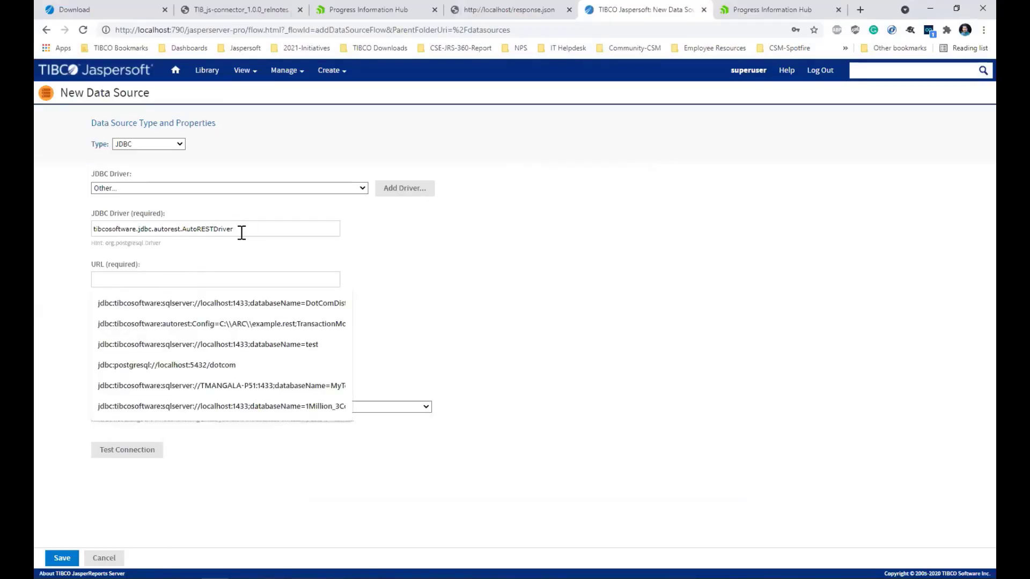
key(ctrl+v)
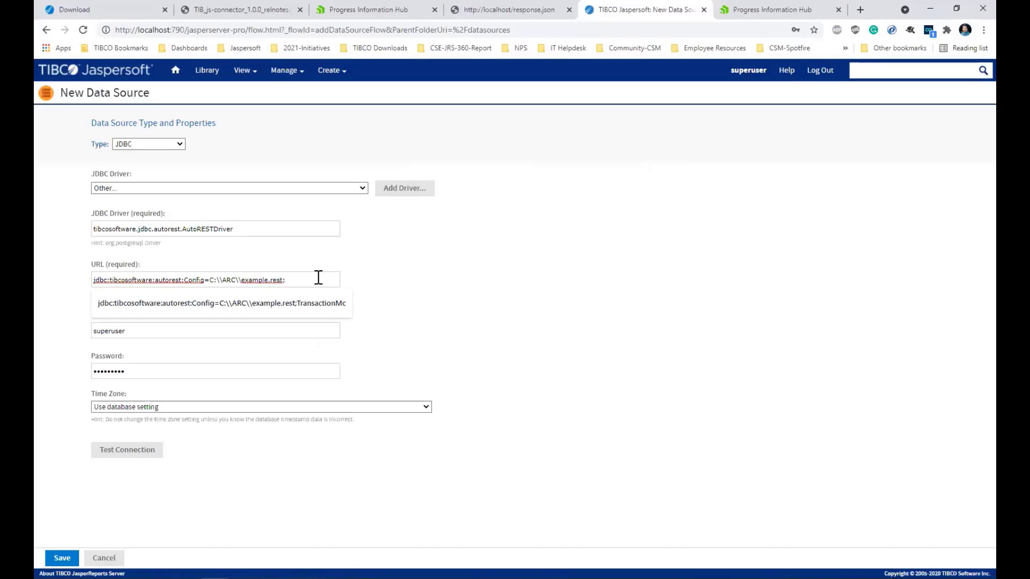
Clear the prefilled user name and password of the new data source and test the connection
click(436, 271)
double_click(150, 333)
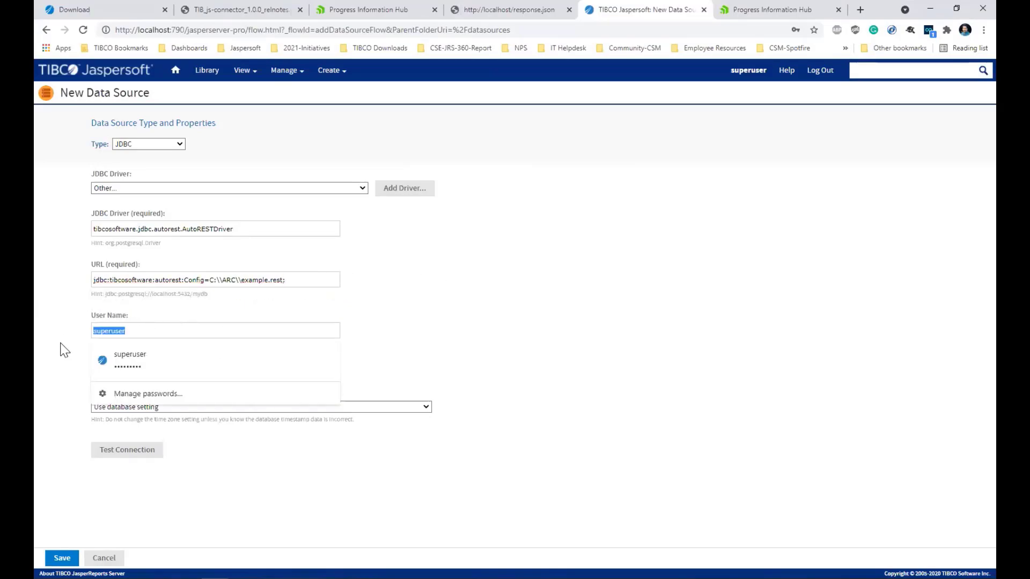
key(BackSpace)
click(469, 319)
drag(161, 374, 41, 361)
key(BackSpace)
click(431, 326)
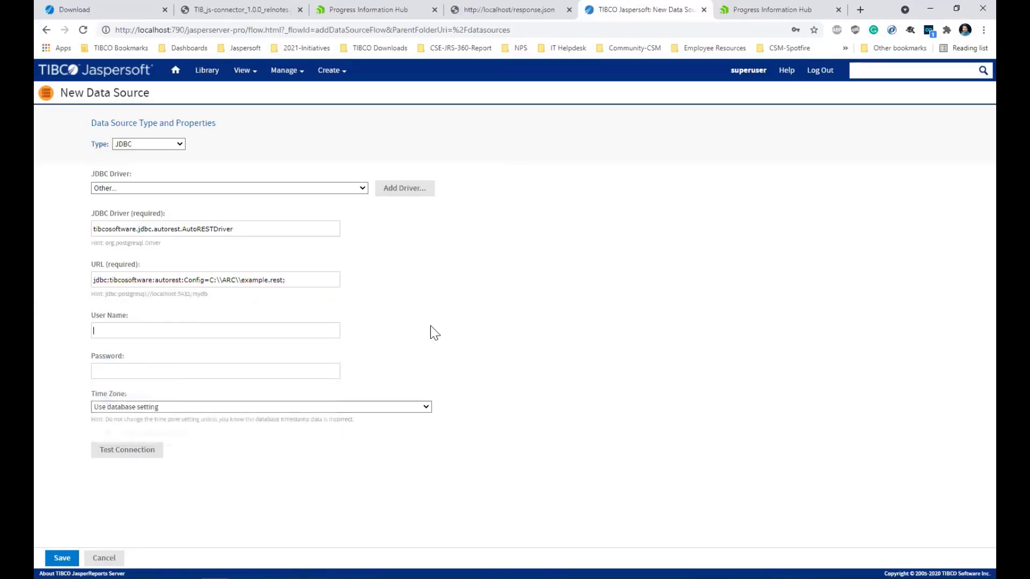
click(126, 453)
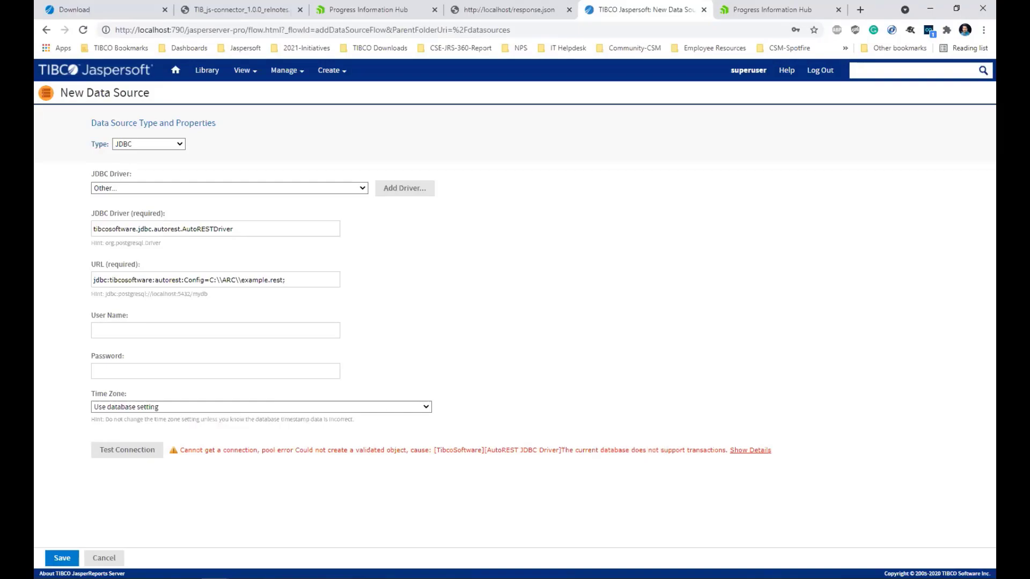
Append TransactionMode=ignore; to the data source's JDBC URL and test the connection again
key(alt+Tab)
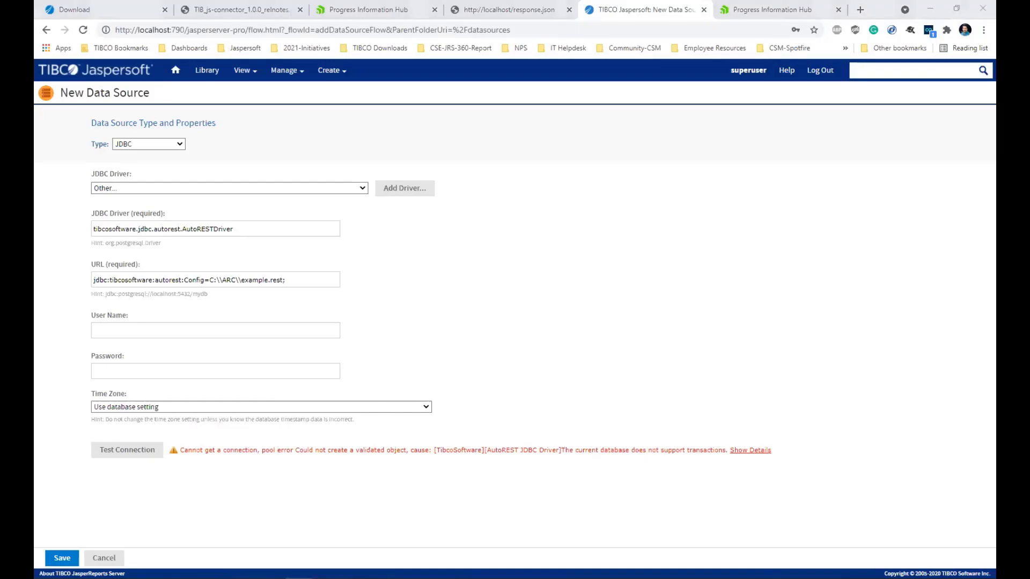
click(312, 281)
text(TransactionMode=ignore;)
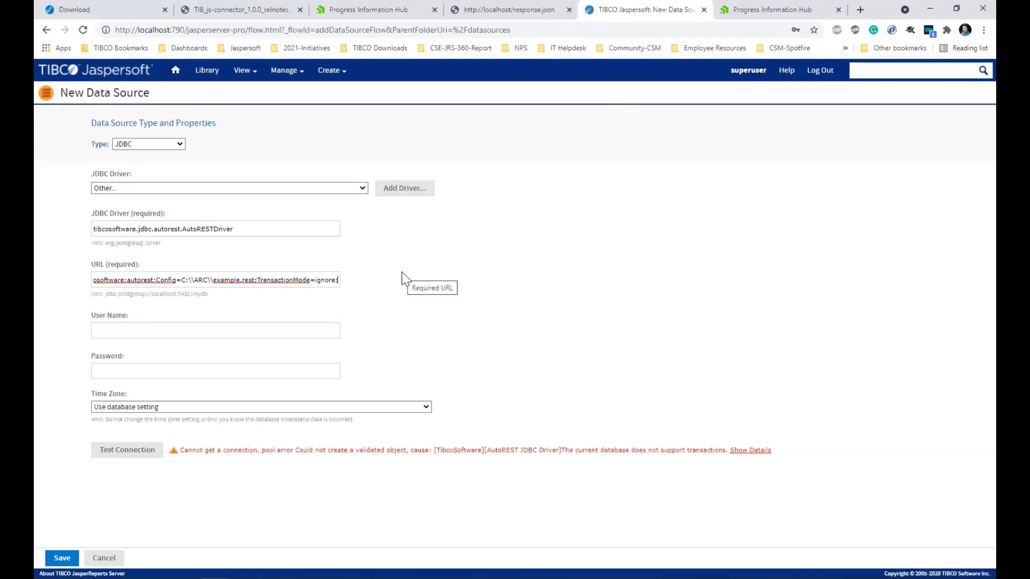
click(128, 454)
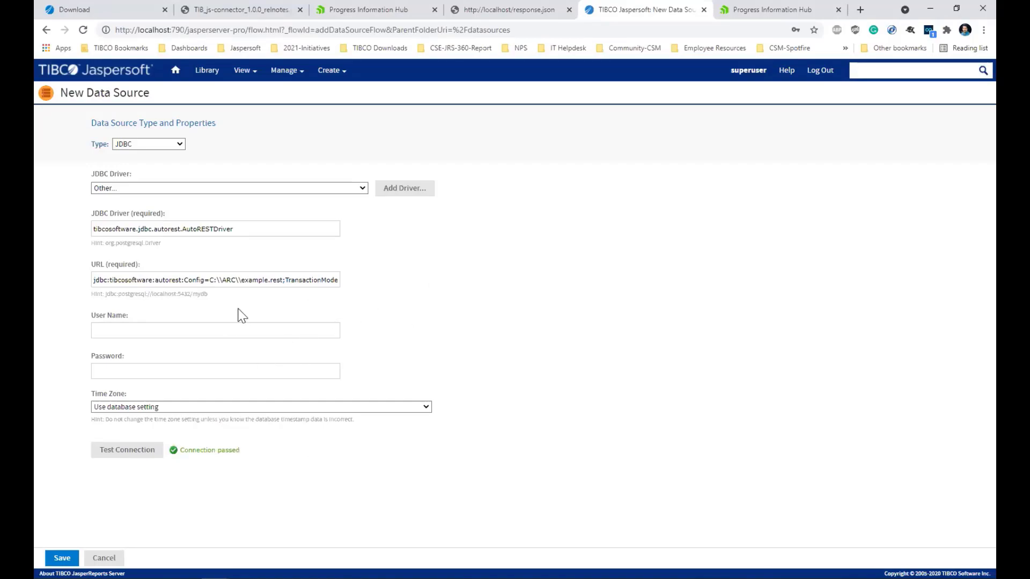
Try to save the data source in the Public folder under the name DrJaspersoftDemo
click(62, 557)
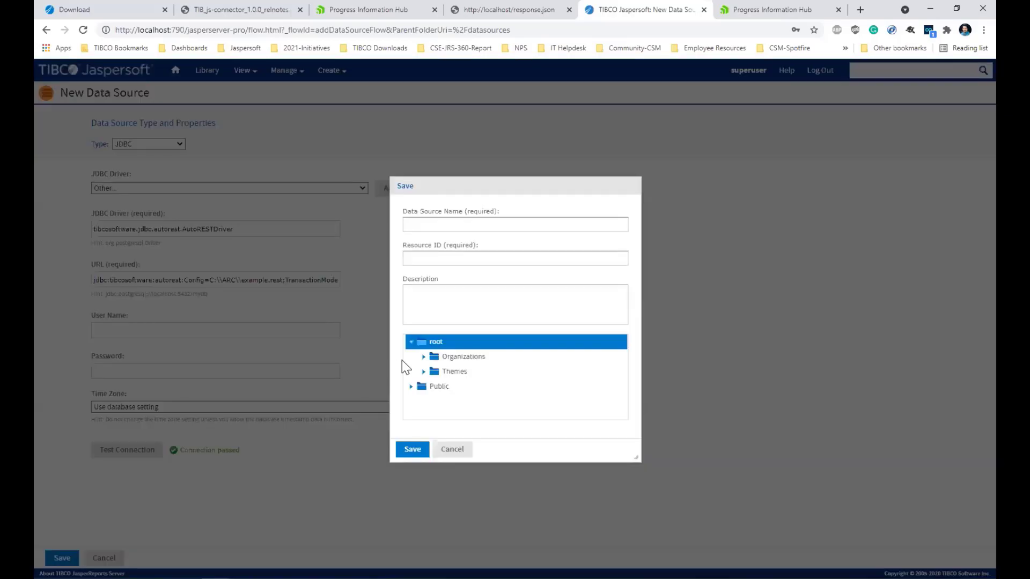
click(438, 387)
click(436, 224)
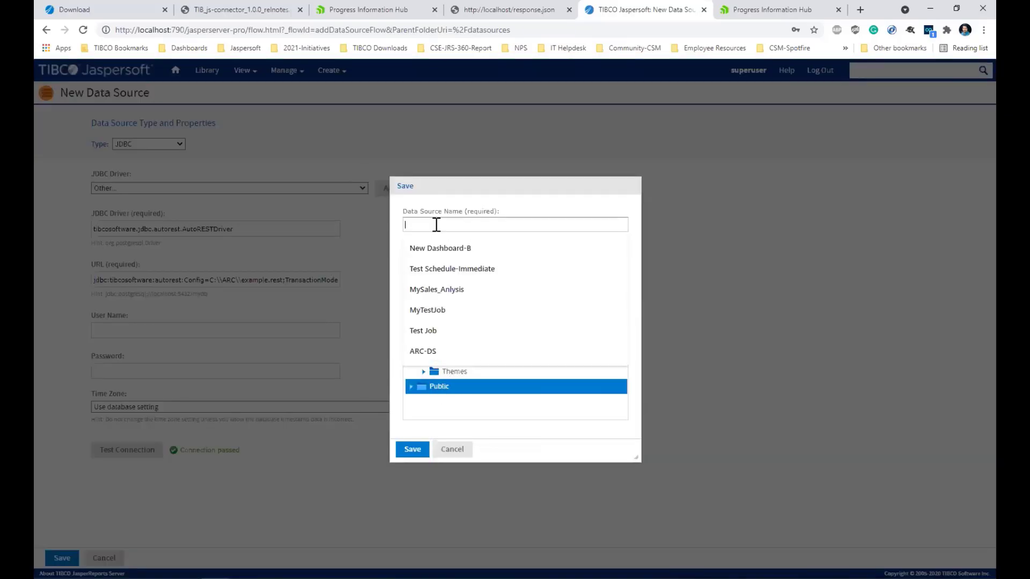
text(Dr)
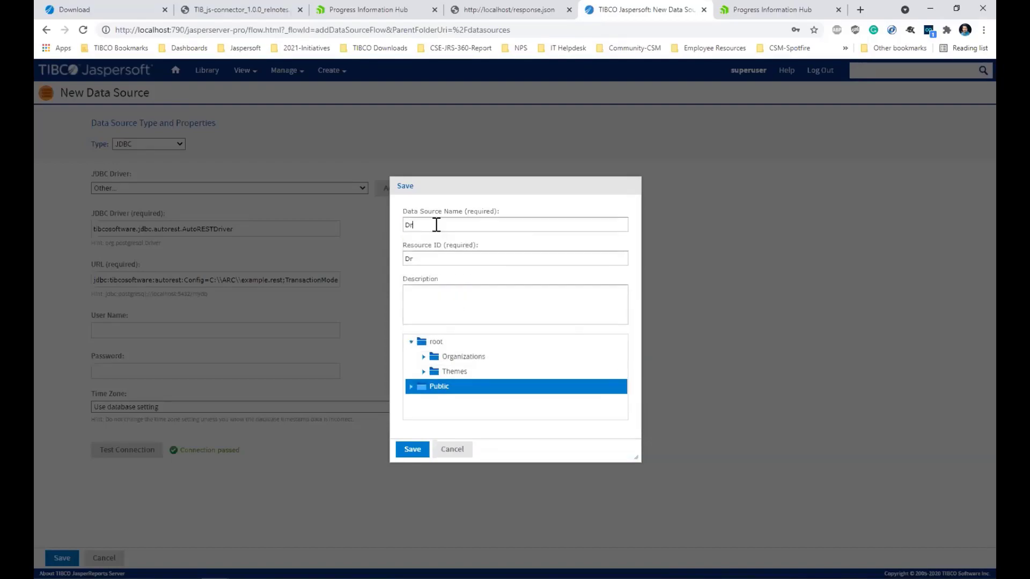
text(JaspersoftDemo)
click(412, 450)
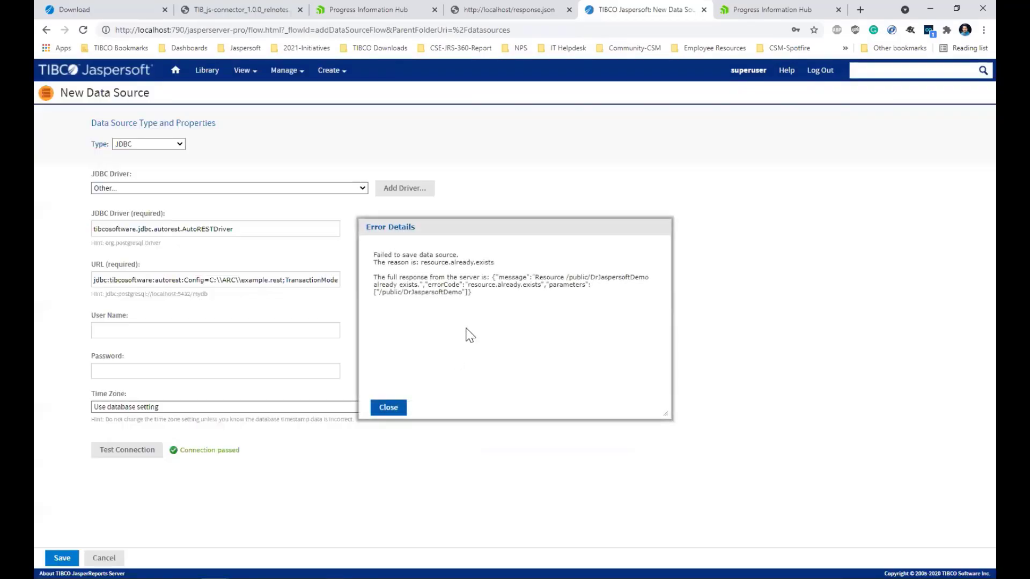
click(401, 410)
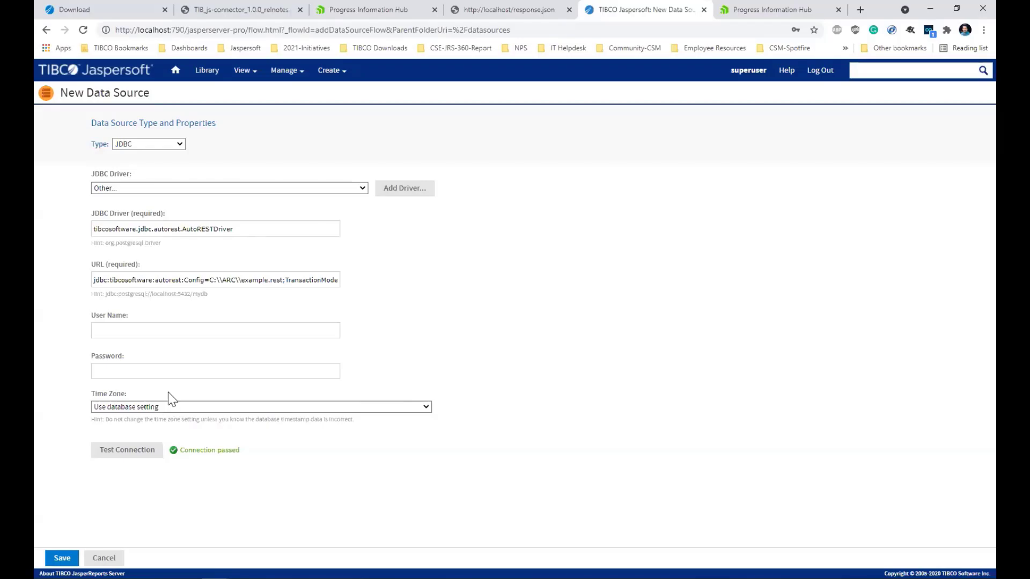
Extend the data source name to DrJaspersoftDemoDS and save it in the Public folder
click(61, 557)
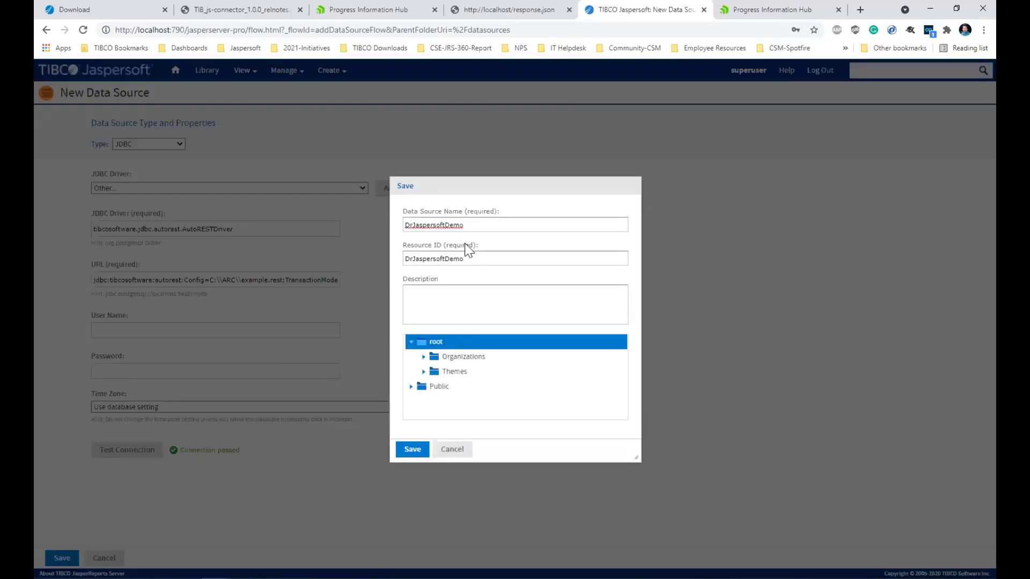
text(DS)
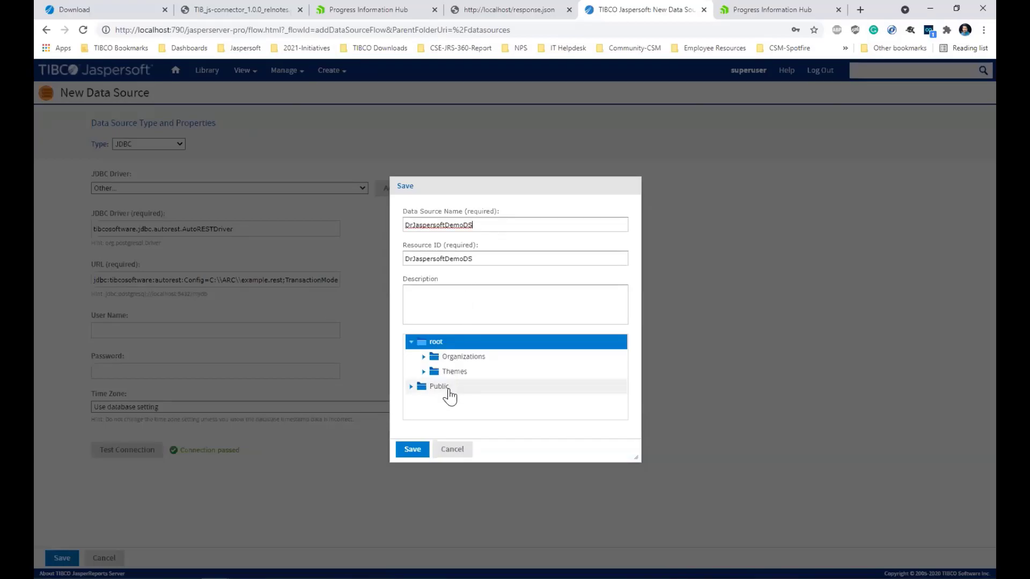
click(445, 387)
click(416, 448)
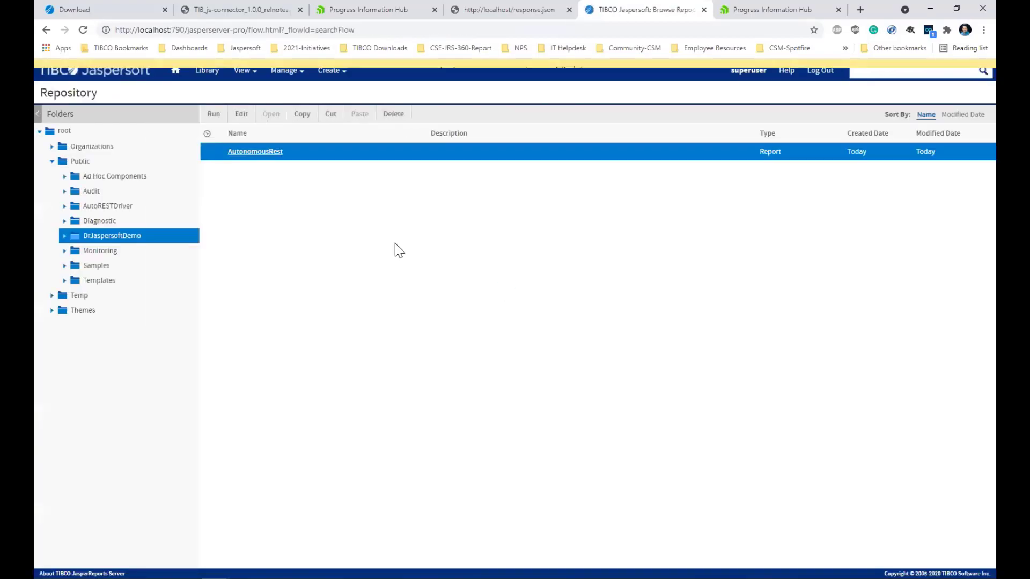
Edit the AutonomousRest report, link it to the repository data source /public/DrJaspersoftDemoDS and submit the change
right_click(307, 156)
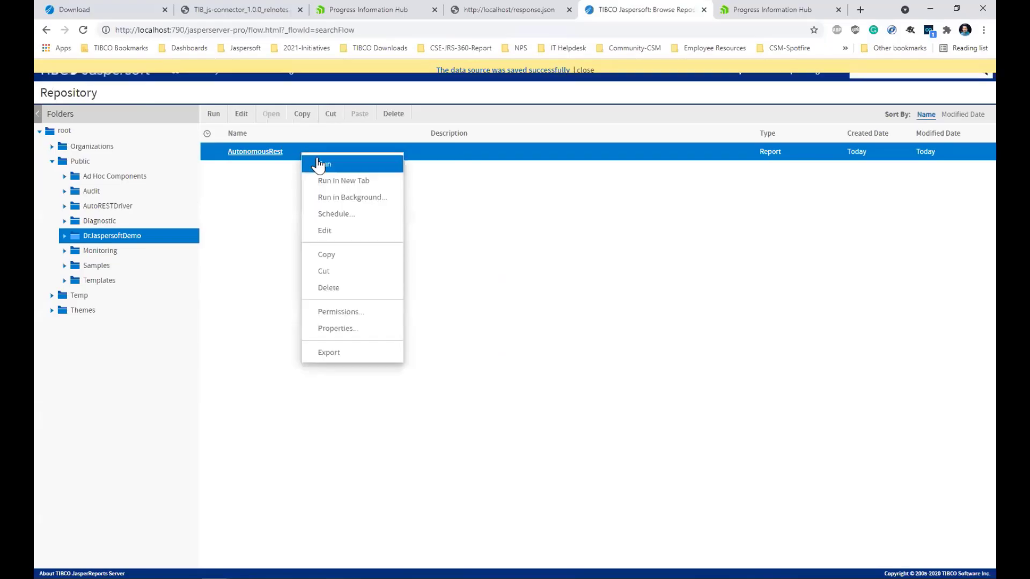
click(337, 232)
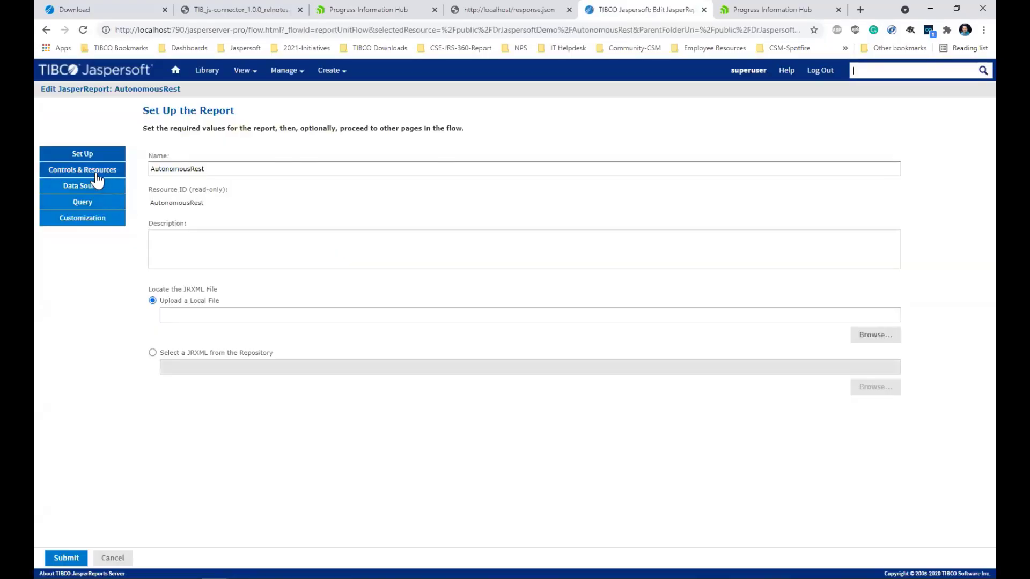
click(65, 185)
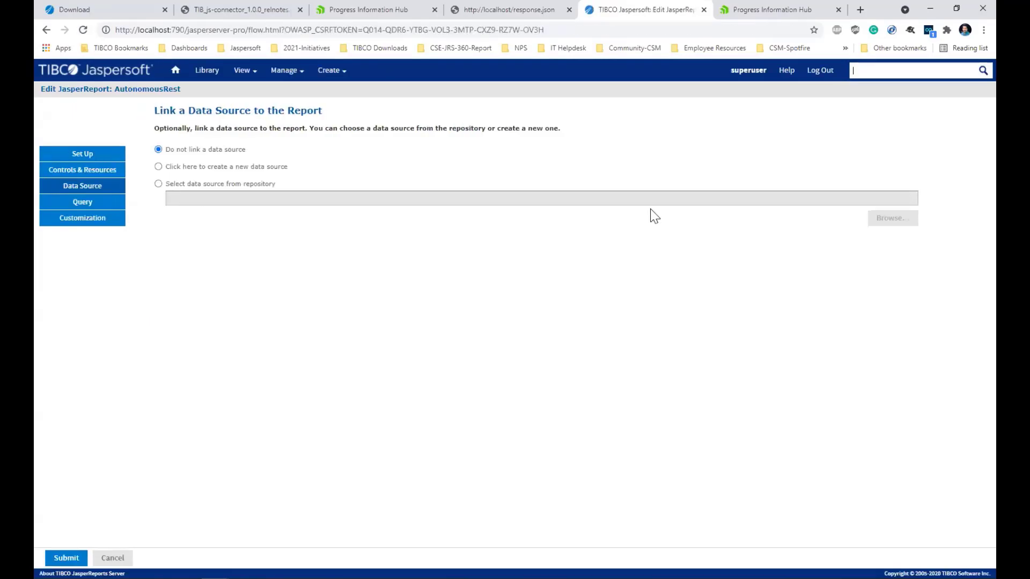
click(239, 185)
click(871, 219)
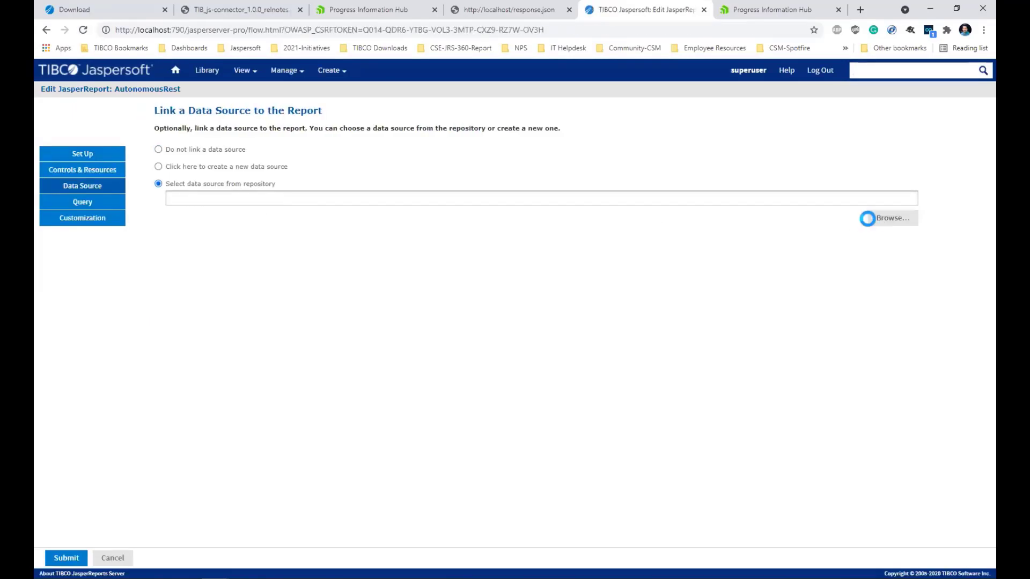
click(453, 280)
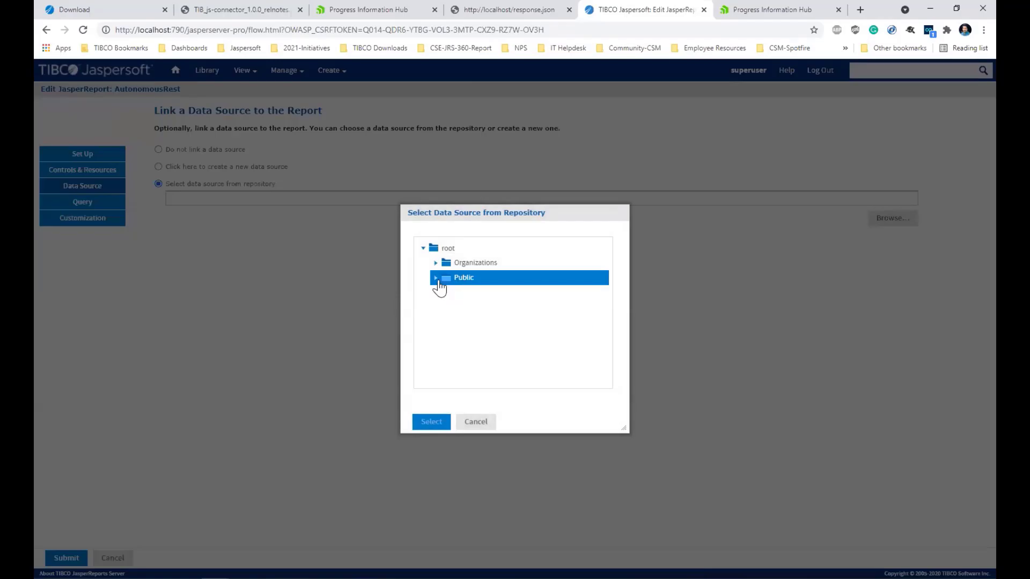
click(435, 278)
click(499, 368)
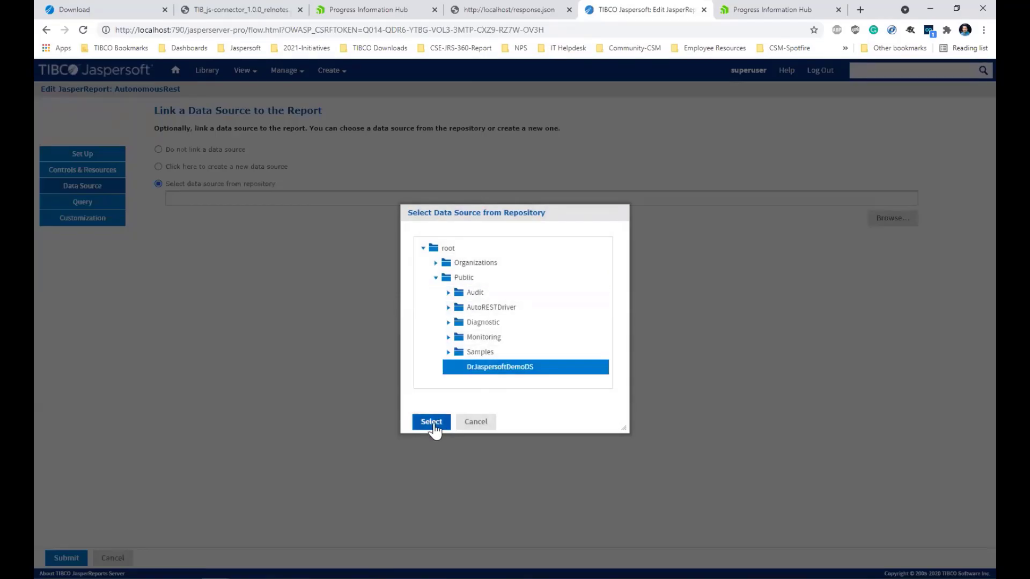
click(432, 423)
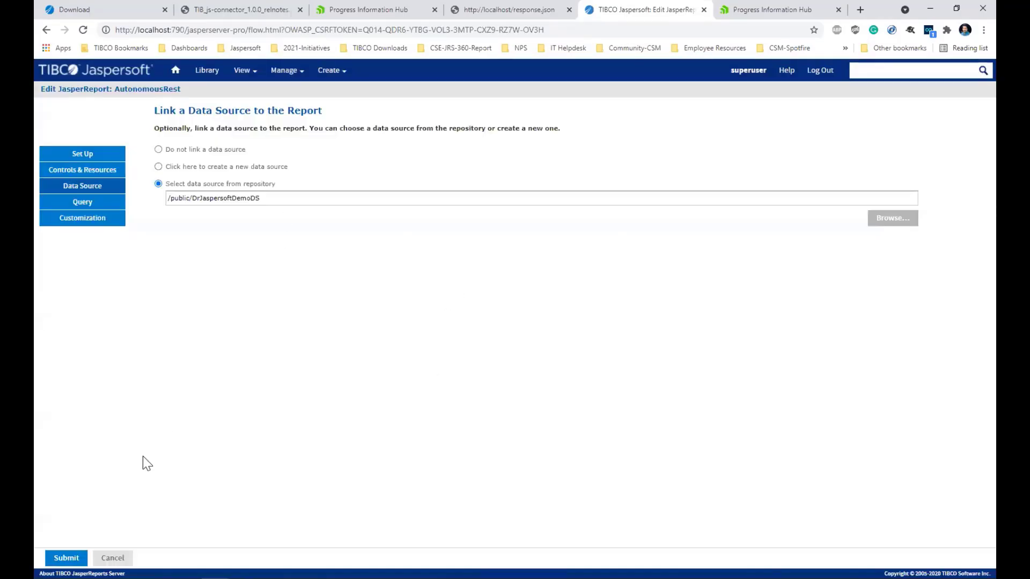
click(67, 557)
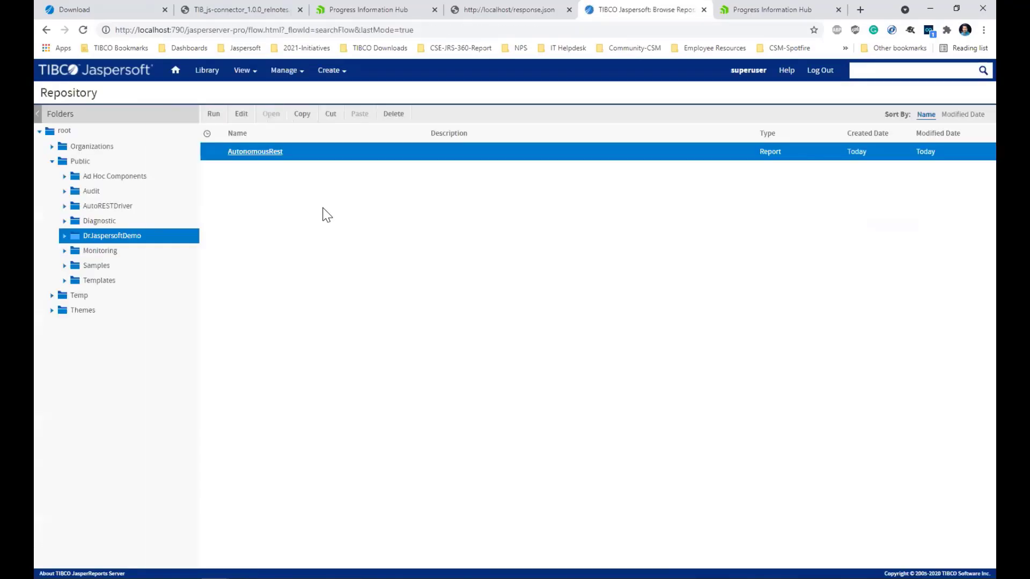
Run the AutonomousRest report with its linked data source and look through the first page
right_click(314, 156)
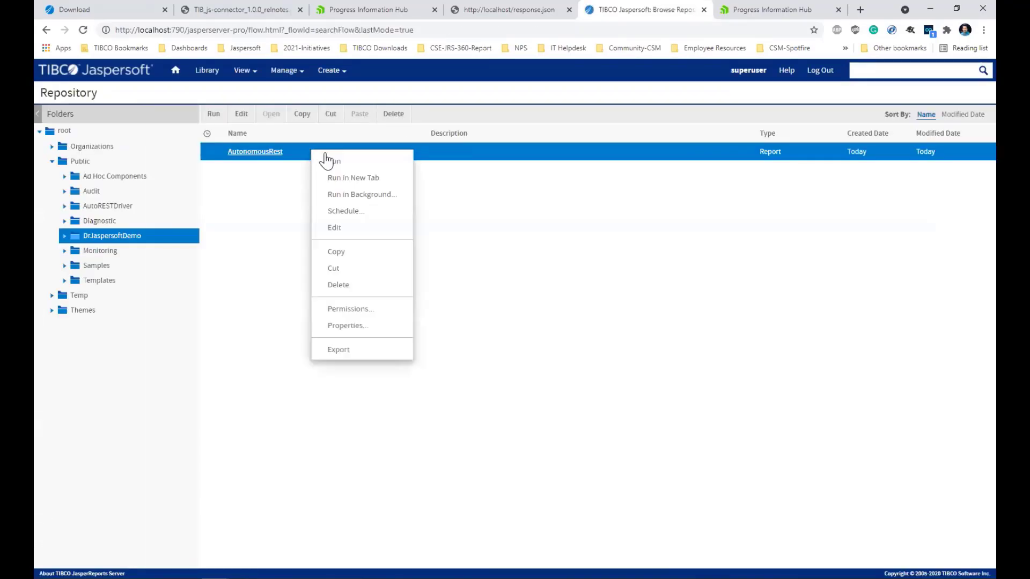
click(328, 170)
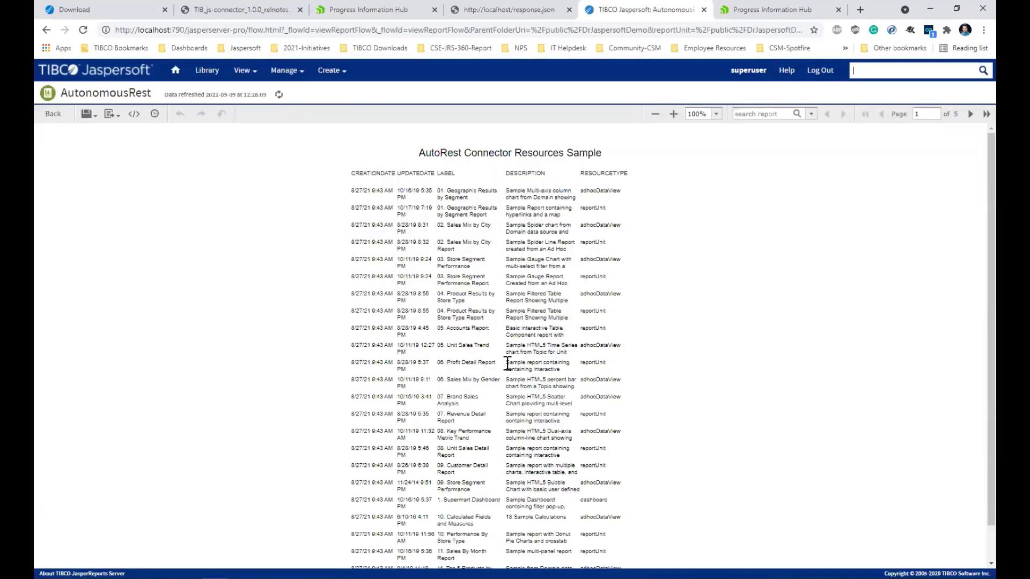
scroll(508, 370, down, 2)
scroll(508, 374, up, 2)
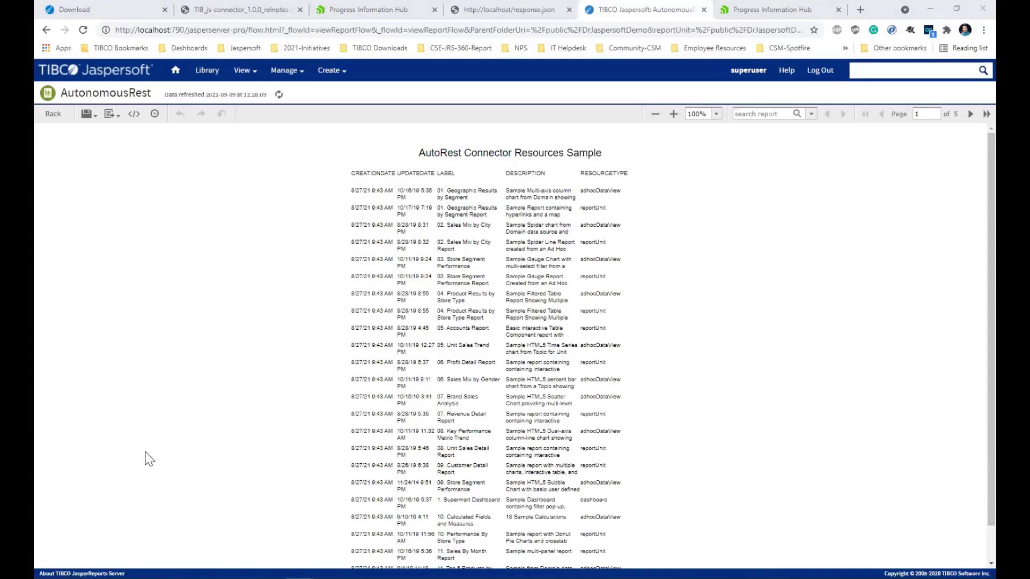
Switch to Jaspersoft Studio, edit the ARC-Auth-Debug data adapter and remove SchemaMap=C:\\ARC; from its JDBC URL
click(360, 577)
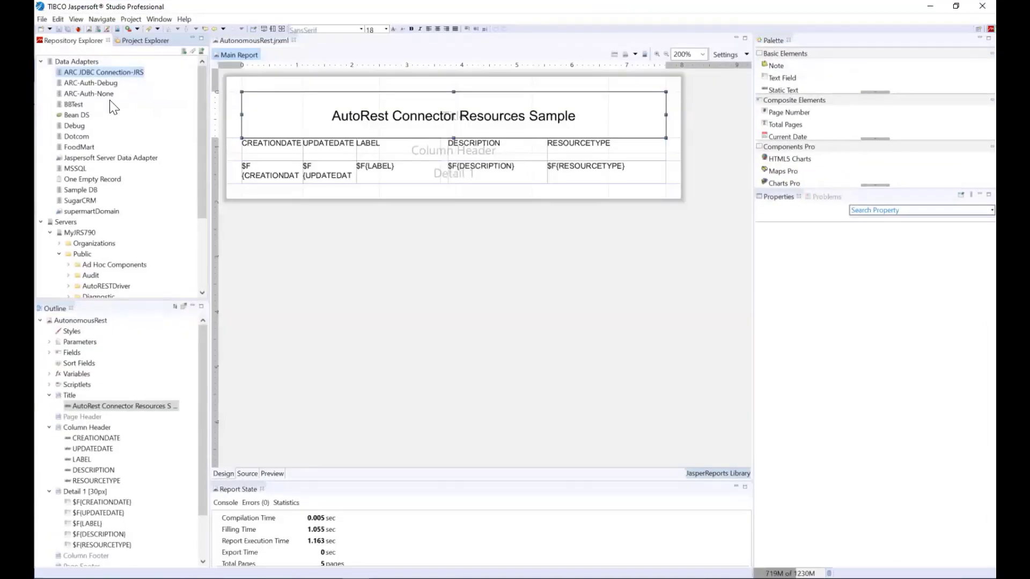
right_click(110, 84)
click(125, 89)
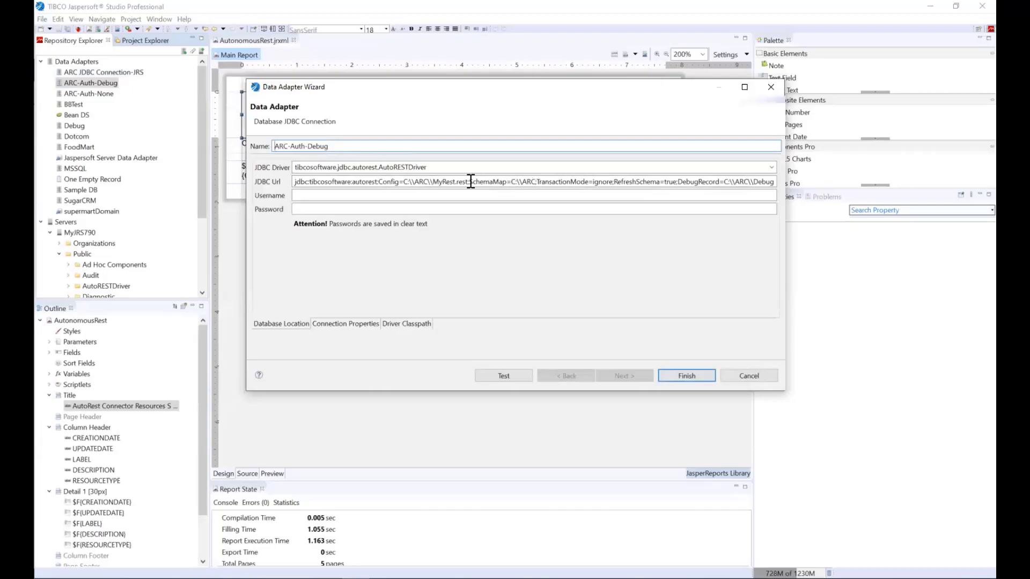
drag(470, 183, 539, 182)
key(Delete)
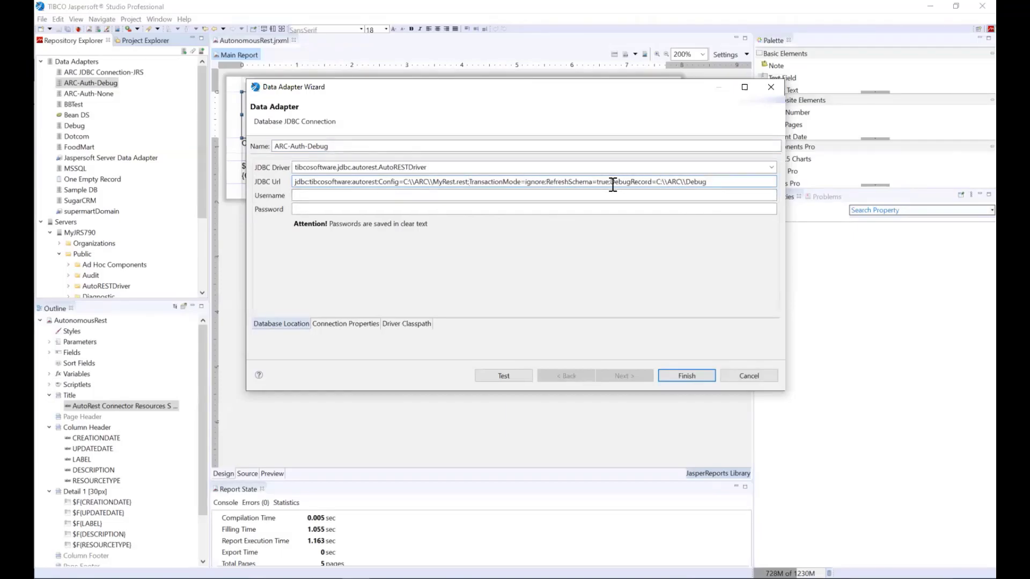
Examine the DebugRecord setting in the ARC-Auth-Debug JDBC URL, test the connection and save the adapter
drag(614, 181, 713, 183)
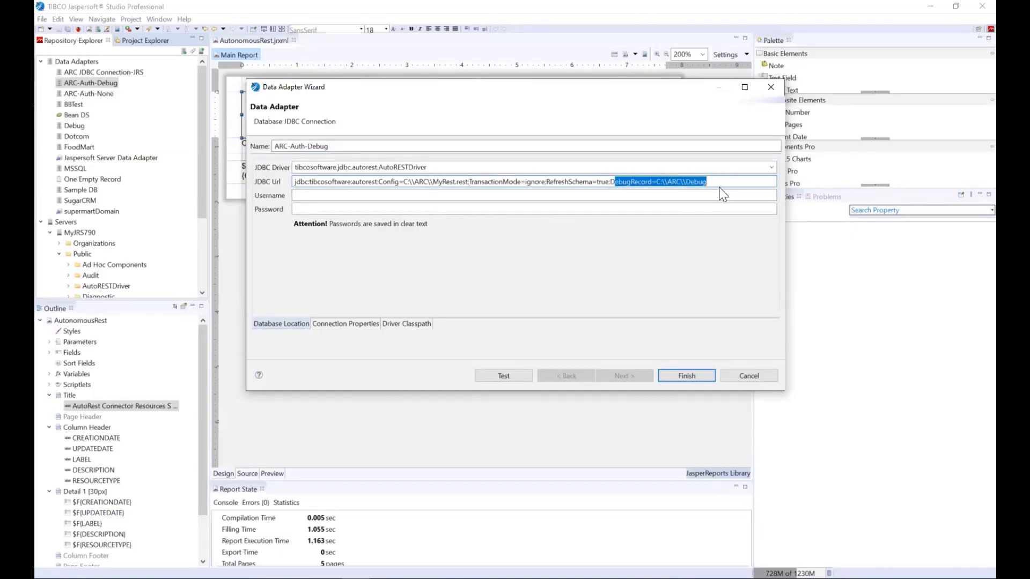
click(712, 183)
double_click(624, 179)
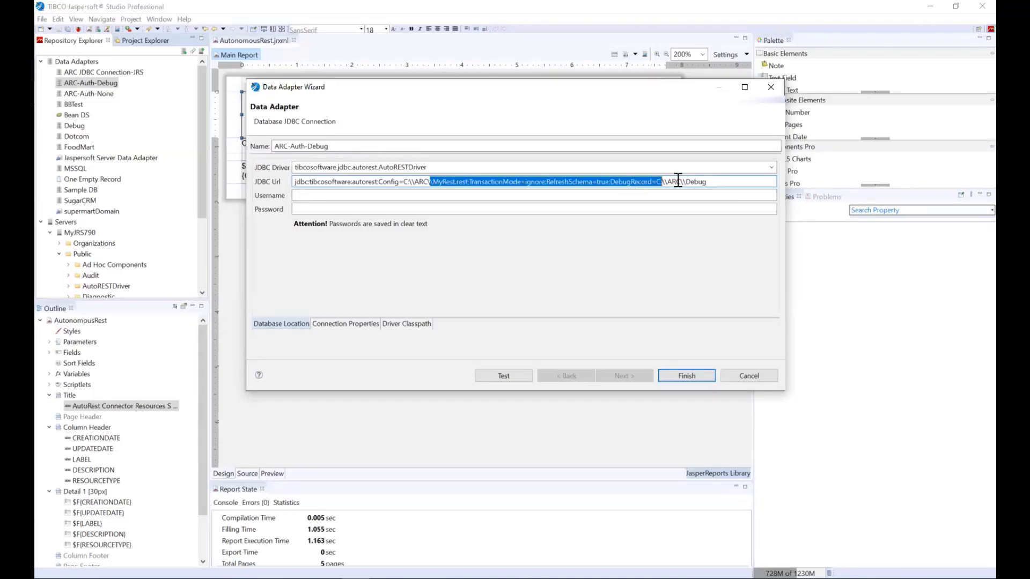
click(675, 178)
drag(722, 181, 612, 183)
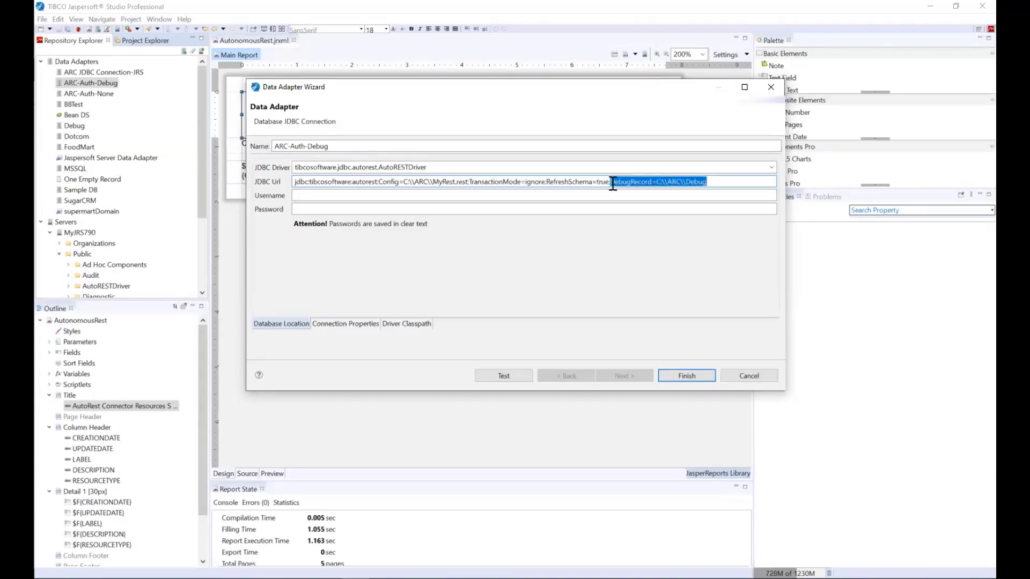
click(506, 378)
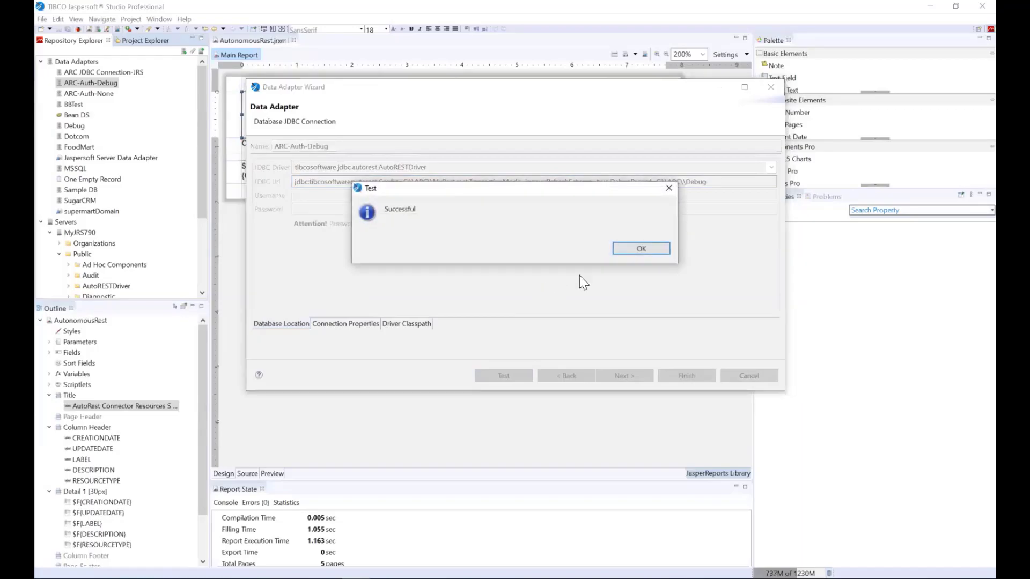
click(633, 248)
click(695, 380)
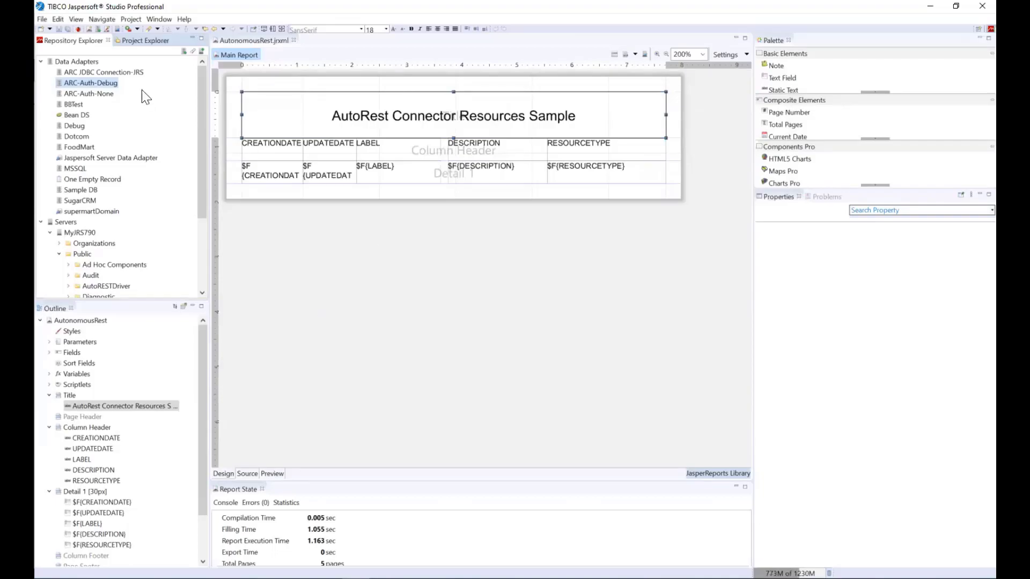
Review the JDBC settings of the ARC-Auth-None data adapter and close it without changes
double_click(106, 94)
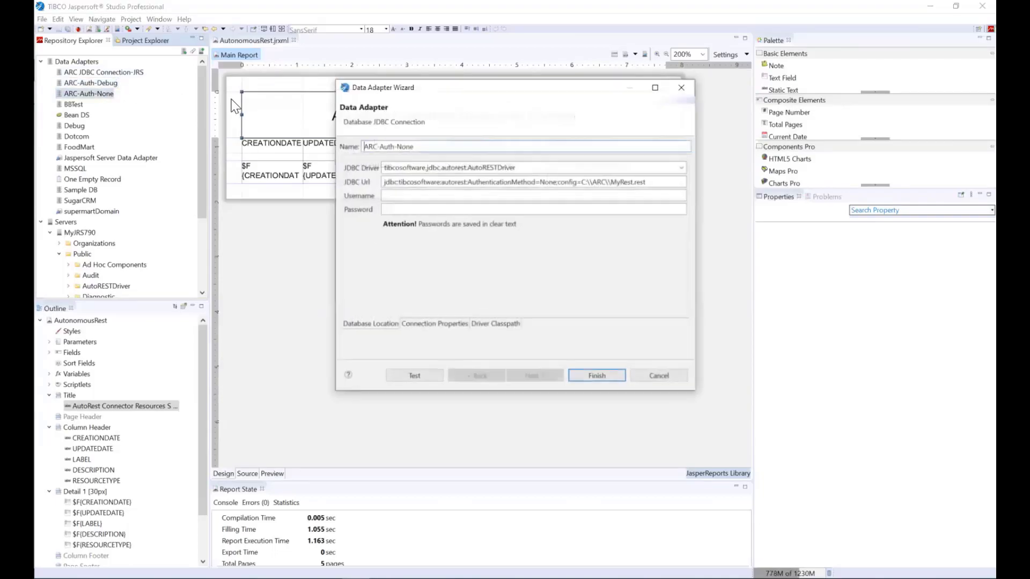
click(671, 377)
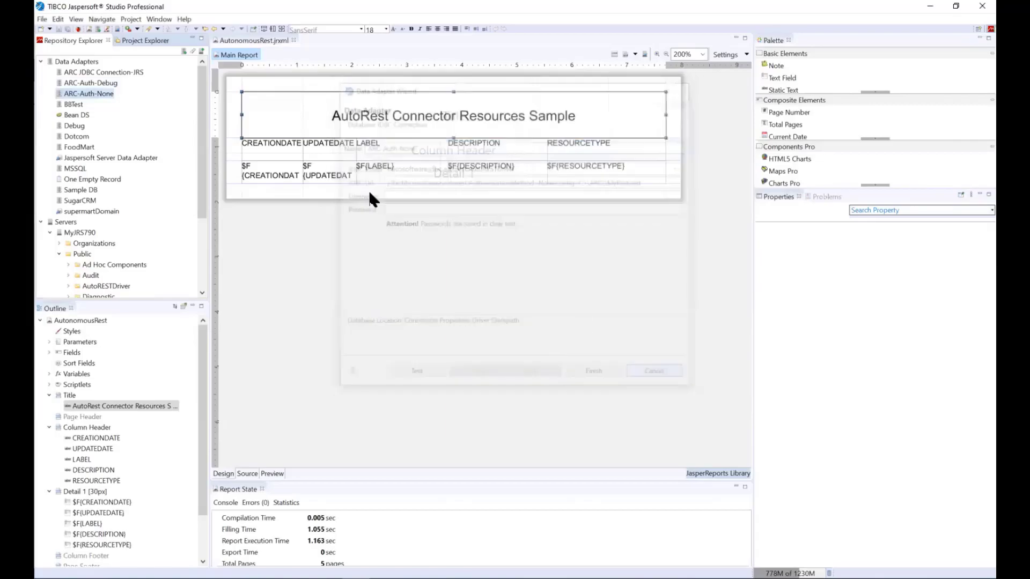
Switch to Notepad++ and reload the modified snapshot.00000 debug file from disk
click(90, 83)
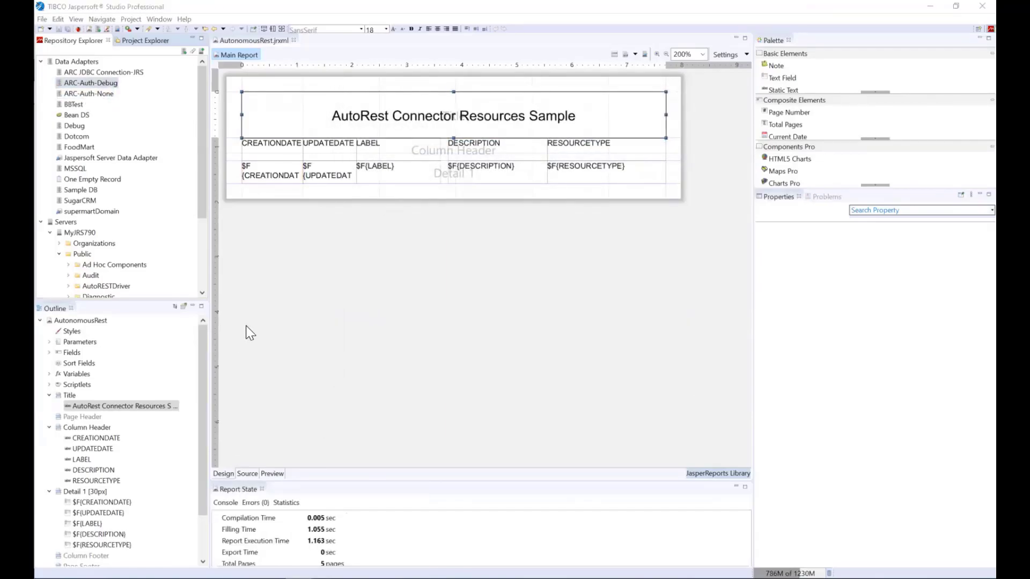
mouse_move(300, 574)
click(327, 546)
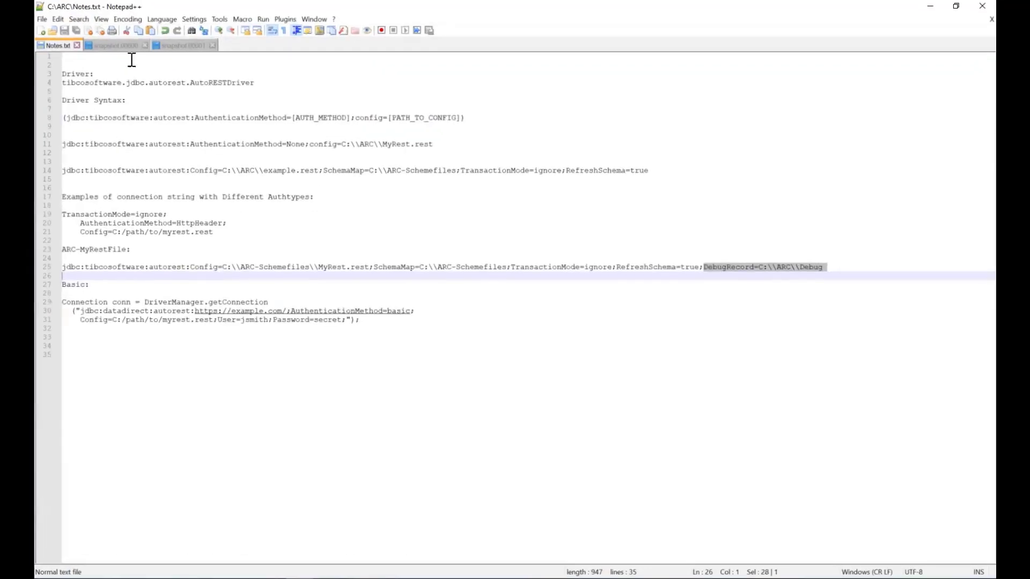
click(110, 46)
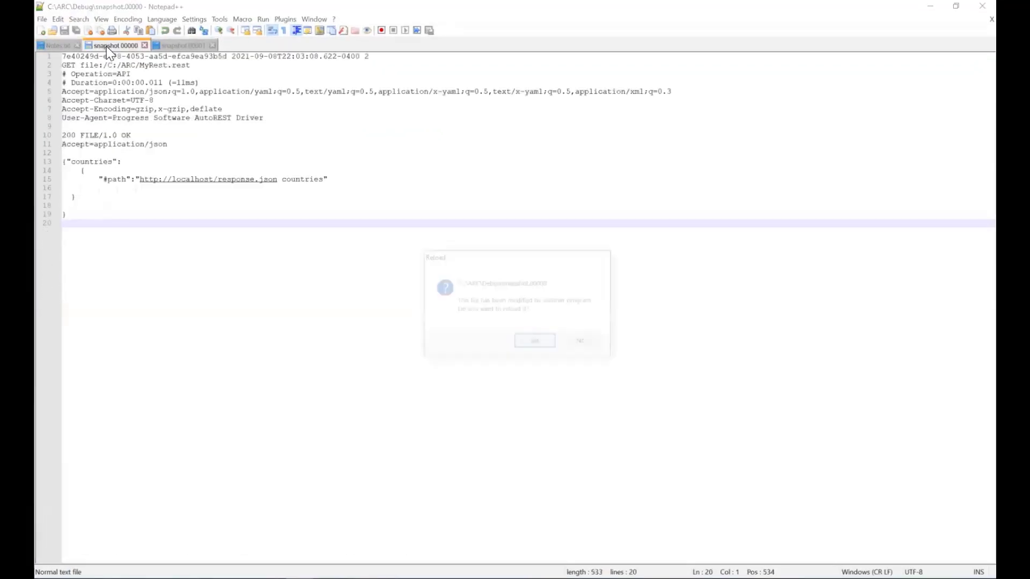
click(534, 342)
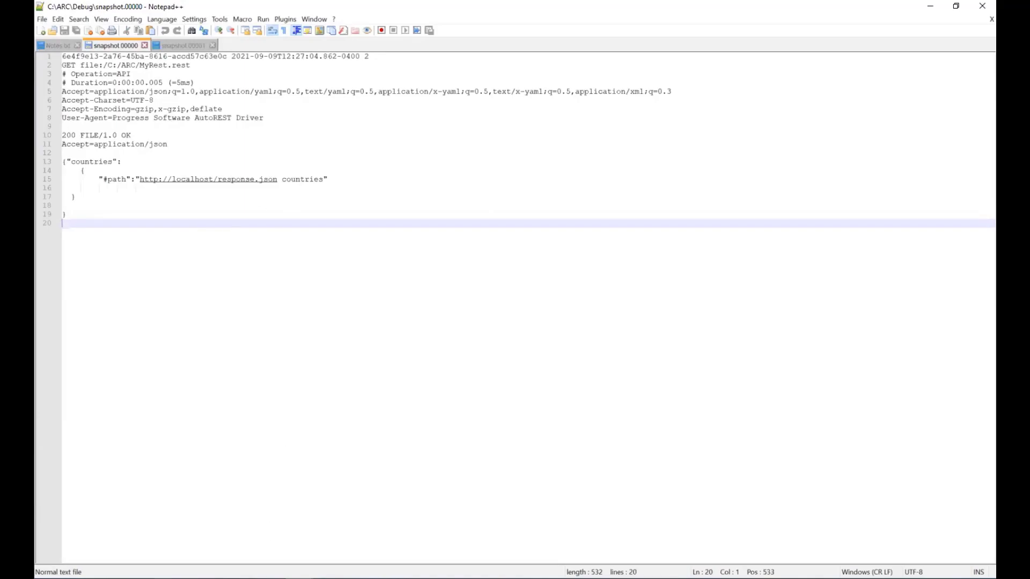
Open the C:\ARC\Debug folder in File Explorer and check the modification dates of the snapshot files
key(super+e)
click(280, 194)
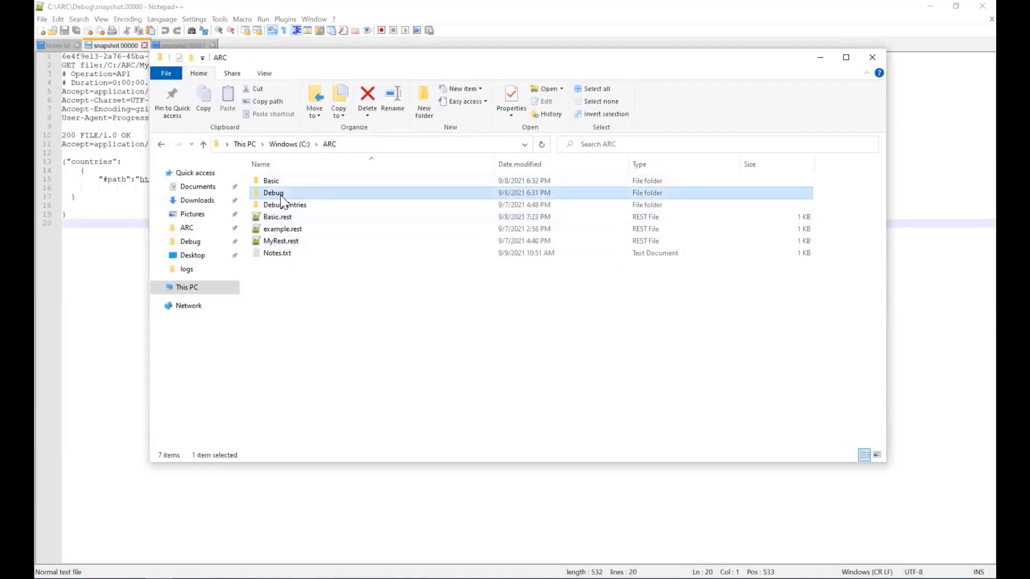
double_click(274, 193)
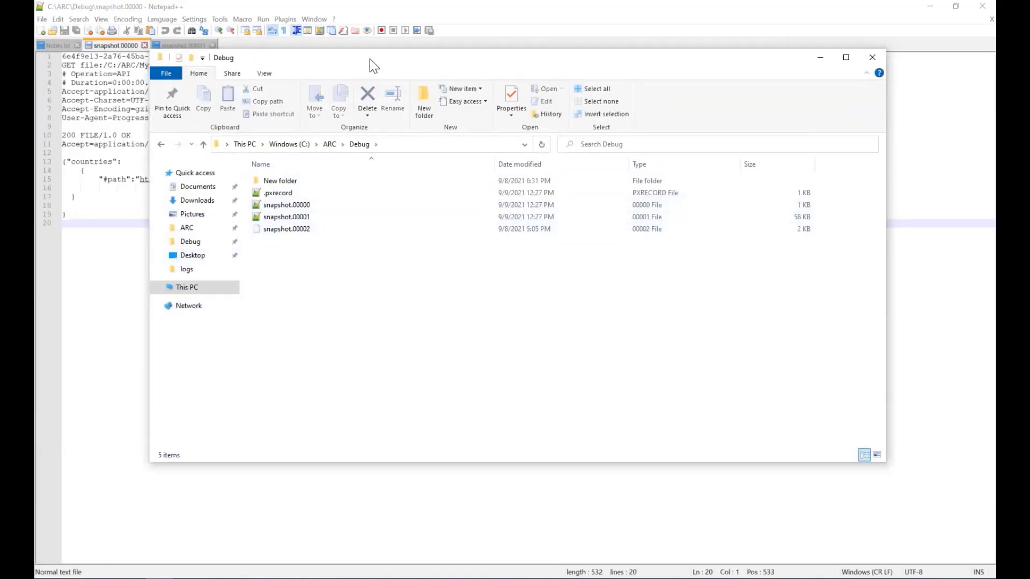
drag(369, 59, 509, 99)
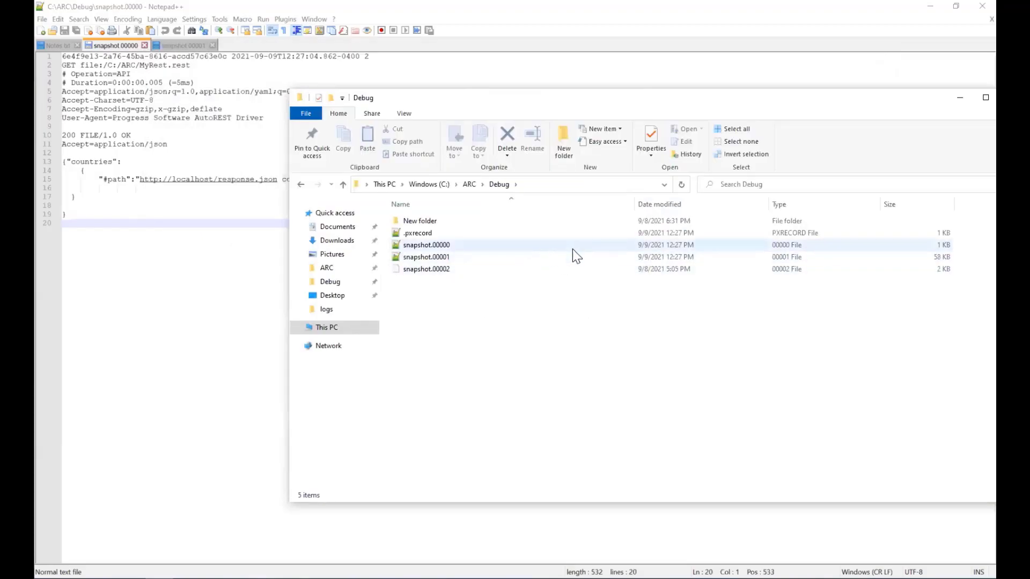
Return to snapshot.00000 in Notepad++ and examine its GET request line, operation details and response status
click(201, 82)
drag(198, 62, 58, 69)
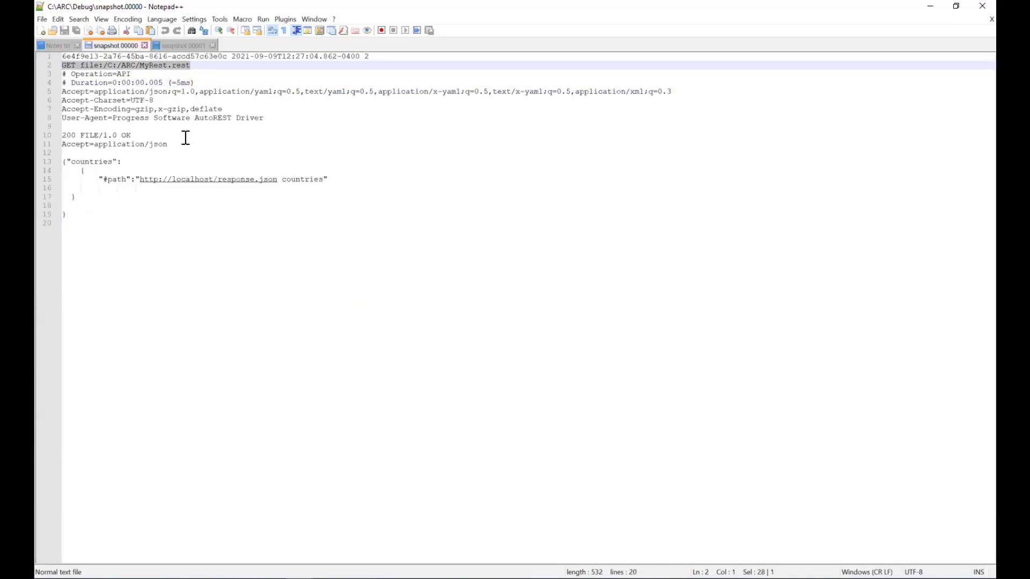
drag(184, 136, 80, 73)
Reload snapshot.00001 from disk and look through the recorded countries and states JSON response
click(174, 45)
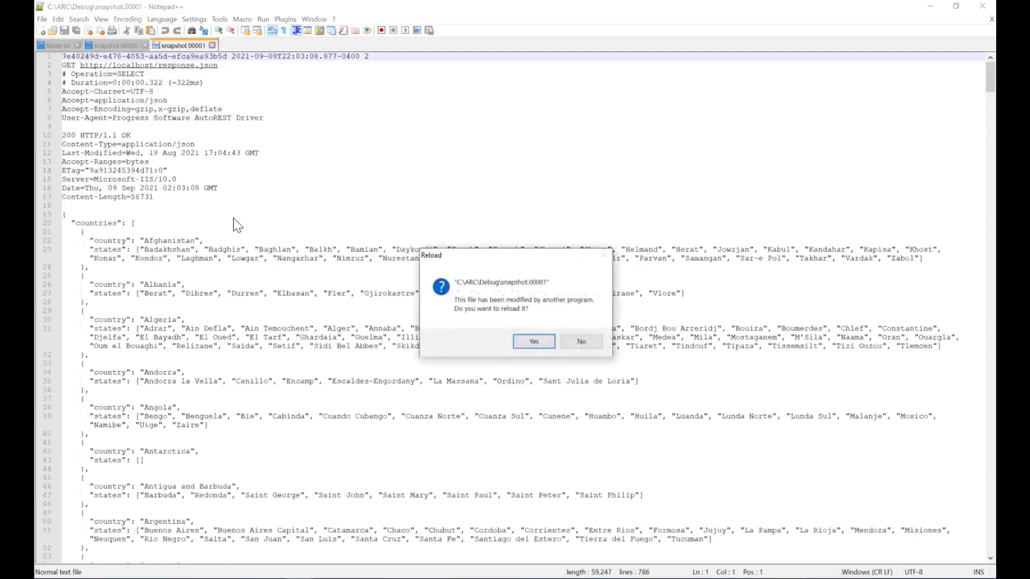
click(529, 341)
scroll(451, 343, down, 10)
scroll(451, 343, down, 20)
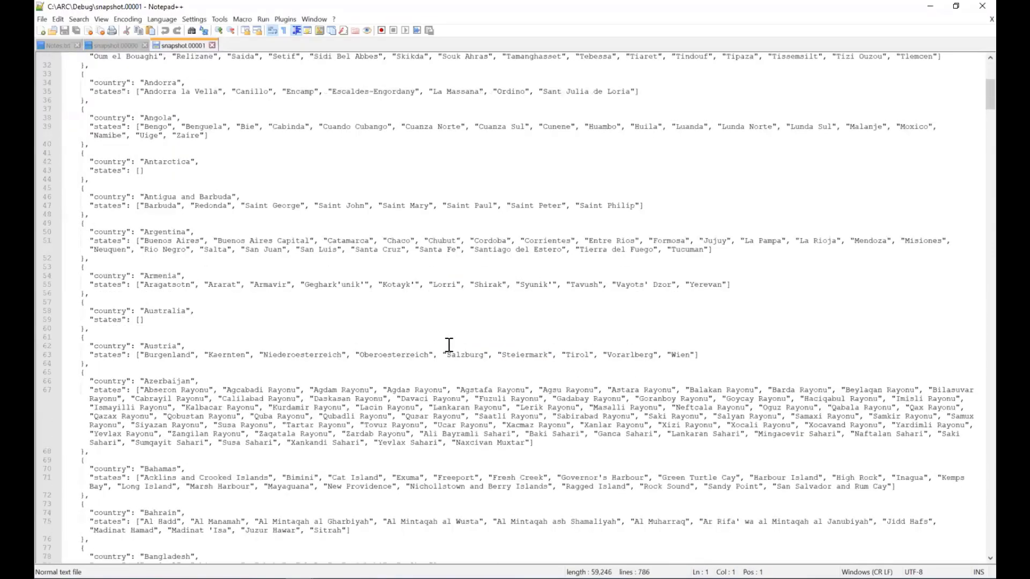
scroll(969, 145, down, 20)
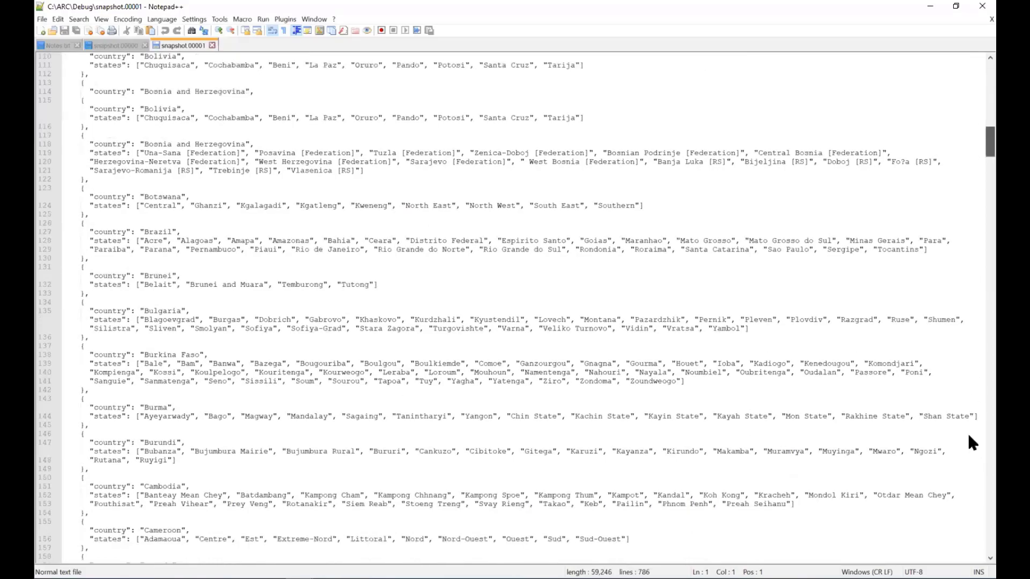
drag(968, 287, 968, 74)
scroll(939, 105, up, 20)
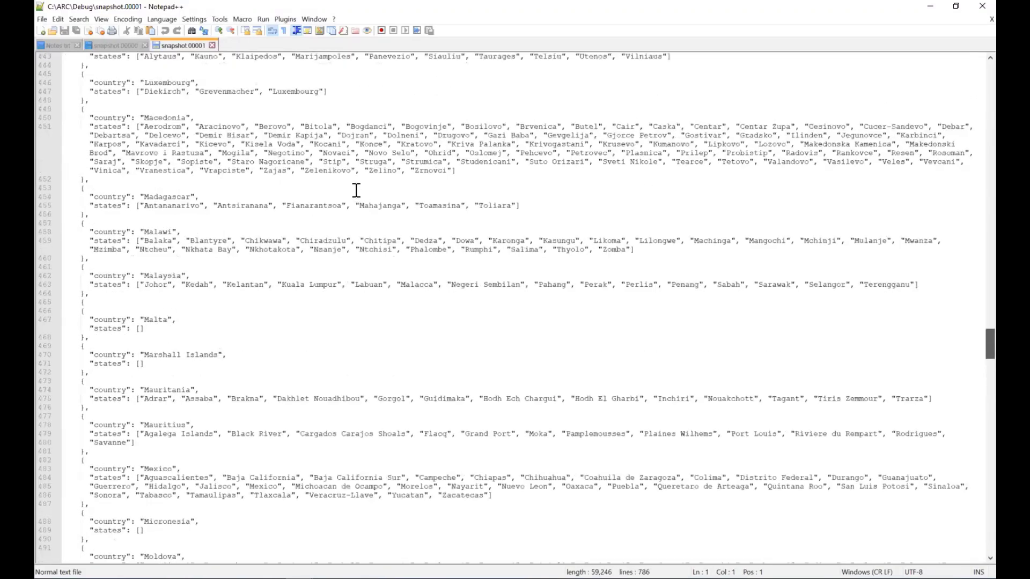
scroll(351, 192, up, 20)
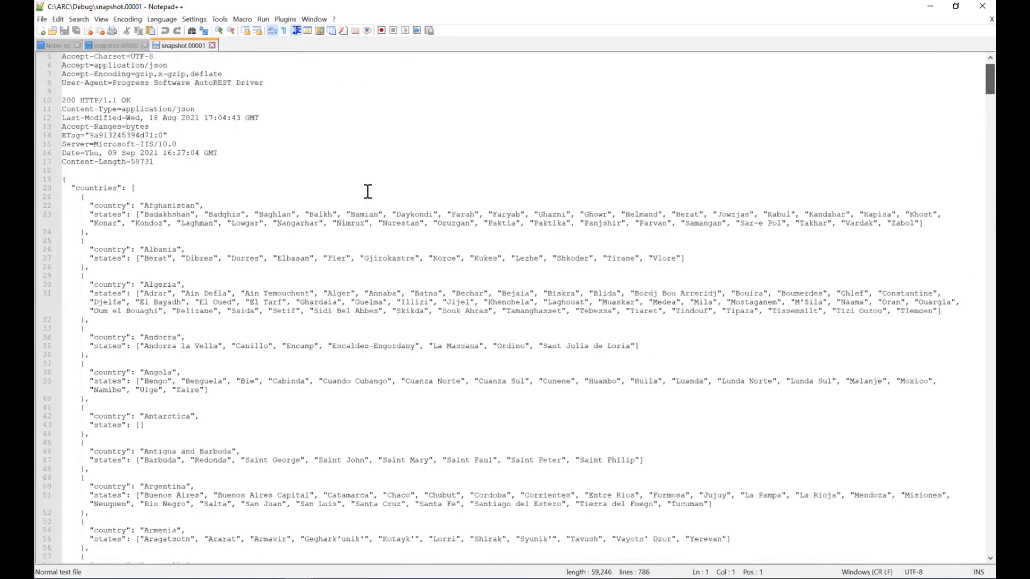
Bring up the other Notepad++ window with example.rest and review its resources and jobs entries
click(300, 578)
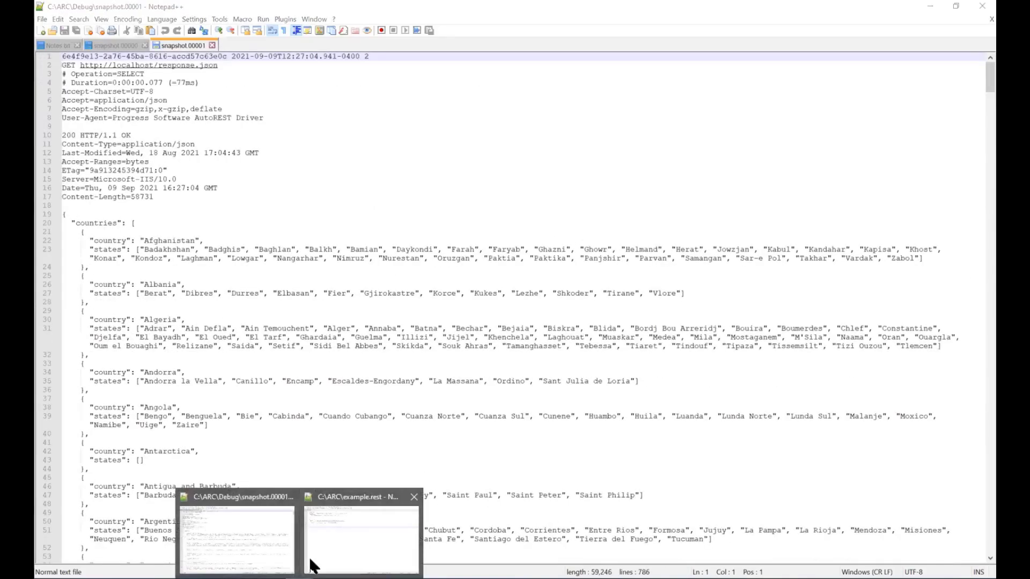
click(293, 497)
click(301, 578)
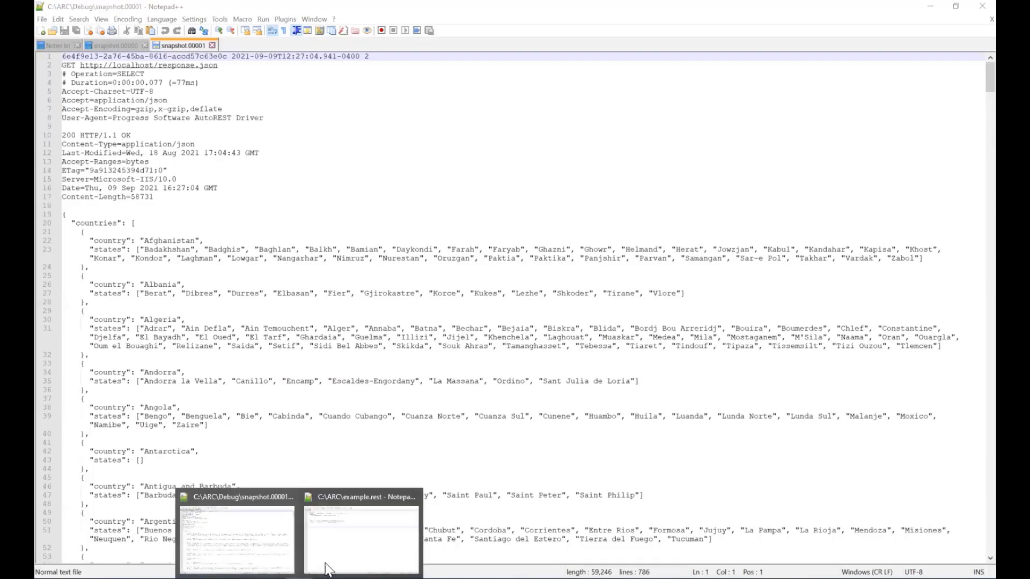
click(331, 546)
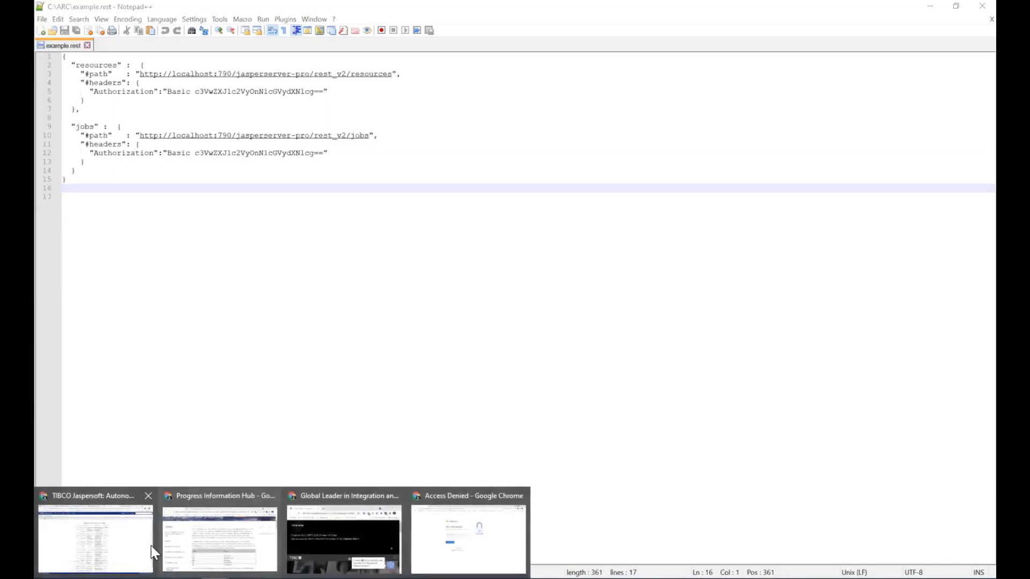
Switch to Chrome and examine the paging parameters of the products entry on Progress's Example input REST file page
click(134, 536)
click(399, 9)
scroll(487, 240, down, 9)
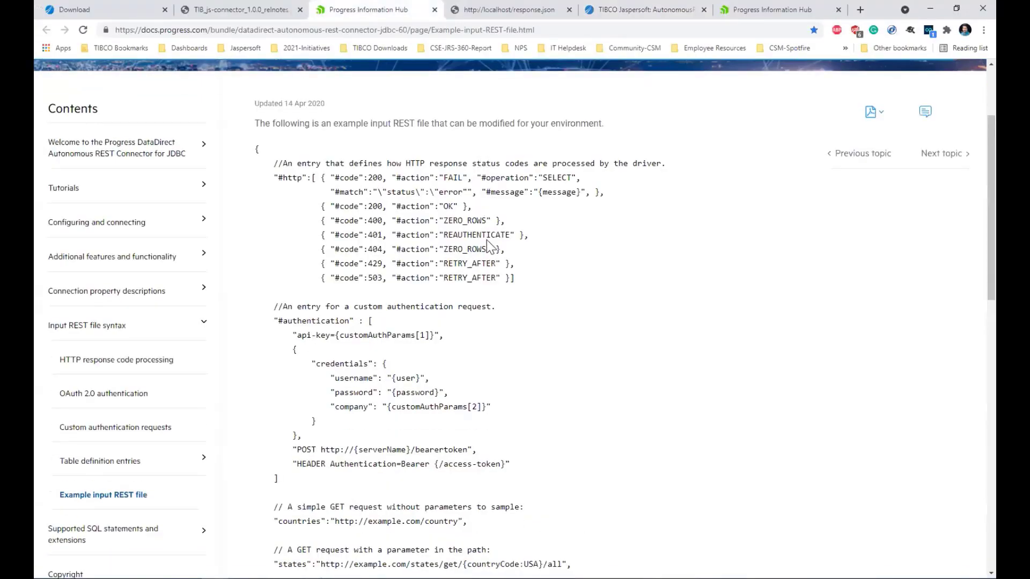
scroll(486, 289, down, 6)
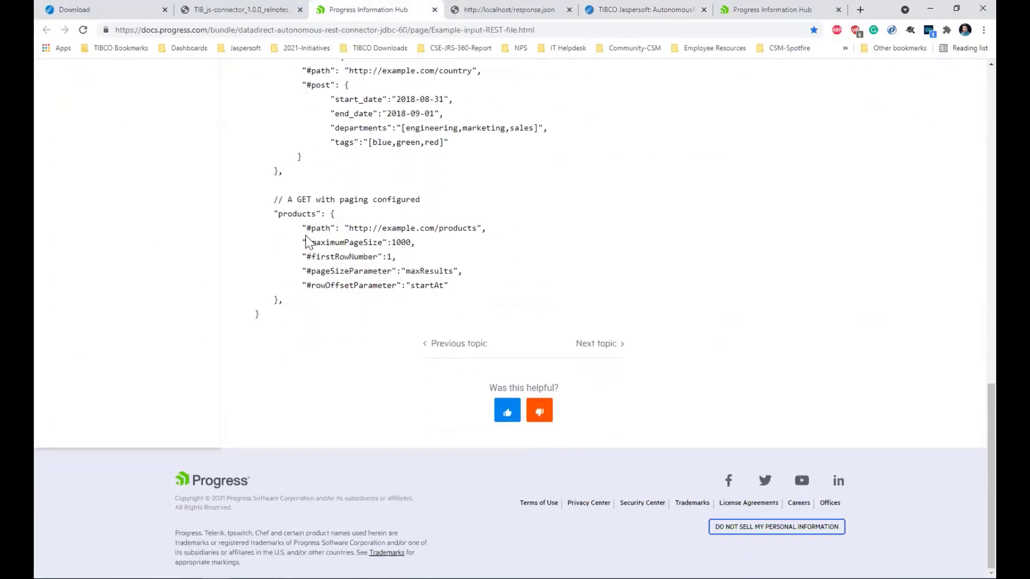
drag(306, 227, 396, 244)
click(356, 248)
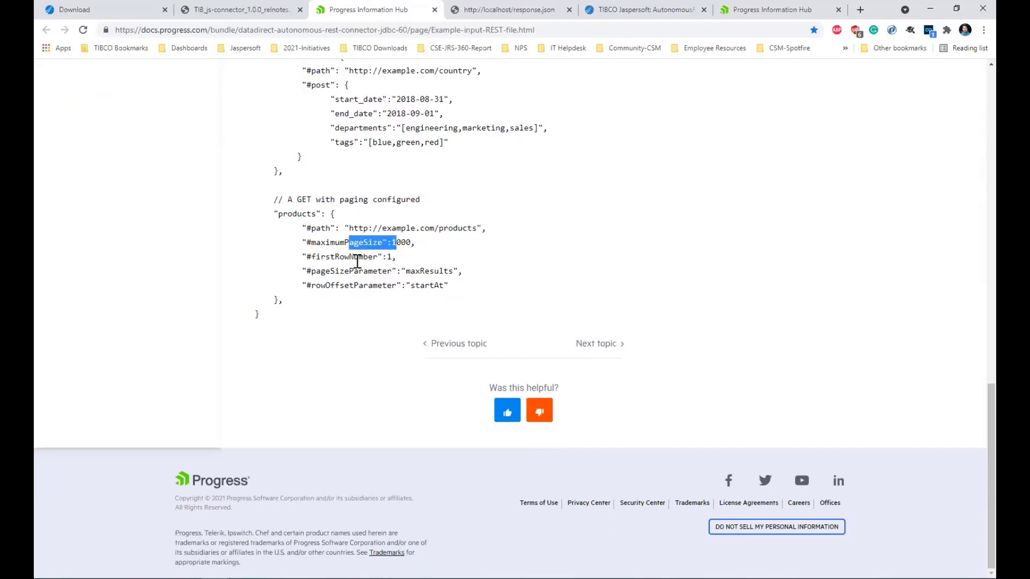
drag(321, 273, 411, 290)
click(357, 297)
click(529, 279)
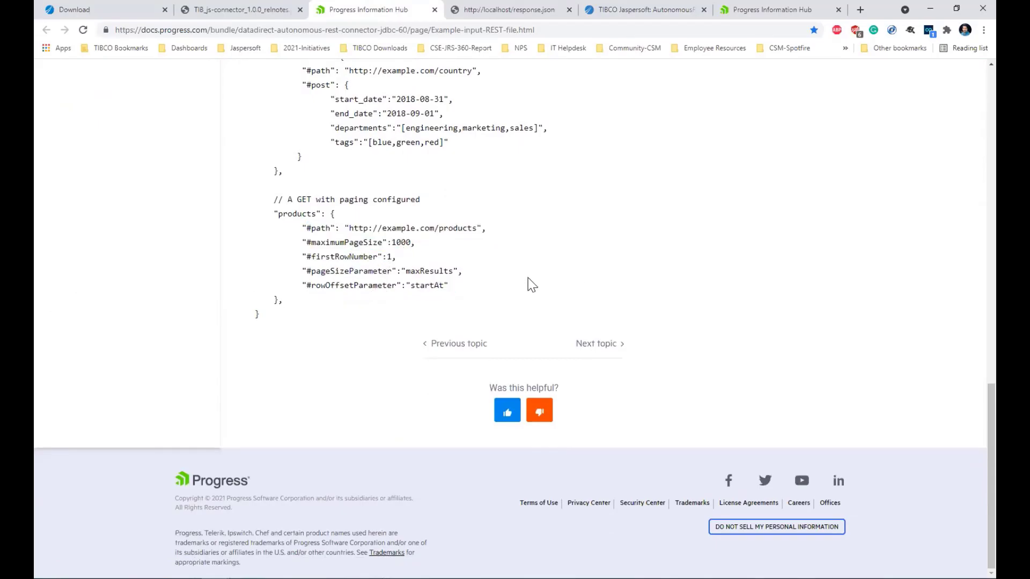
Review the HTTP response code, custom authentication and GET request entries in the example input REST file
scroll(536, 278, up, 5)
scroll(570, 285, up, 9)
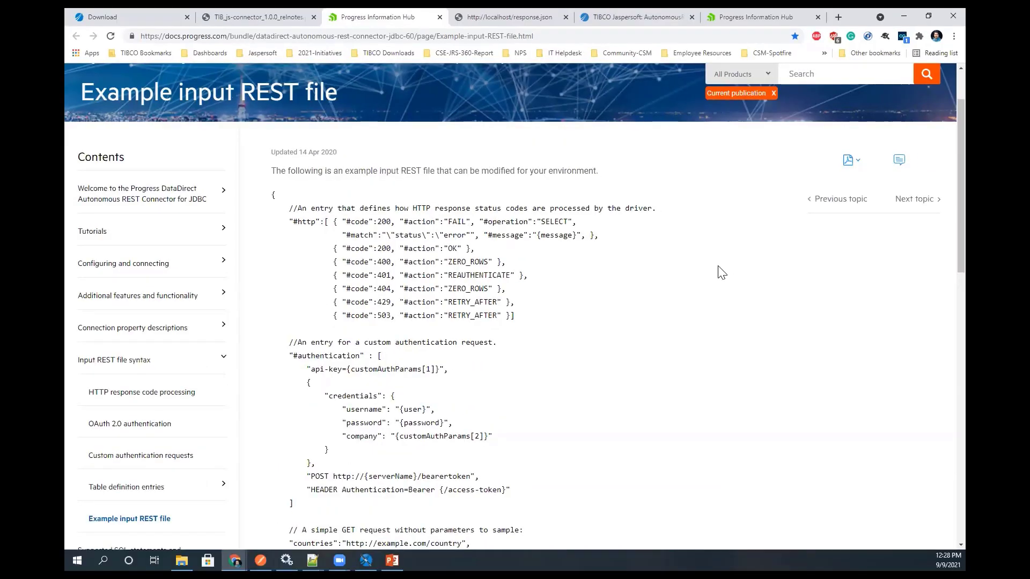
scroll(697, 284, down, 2)
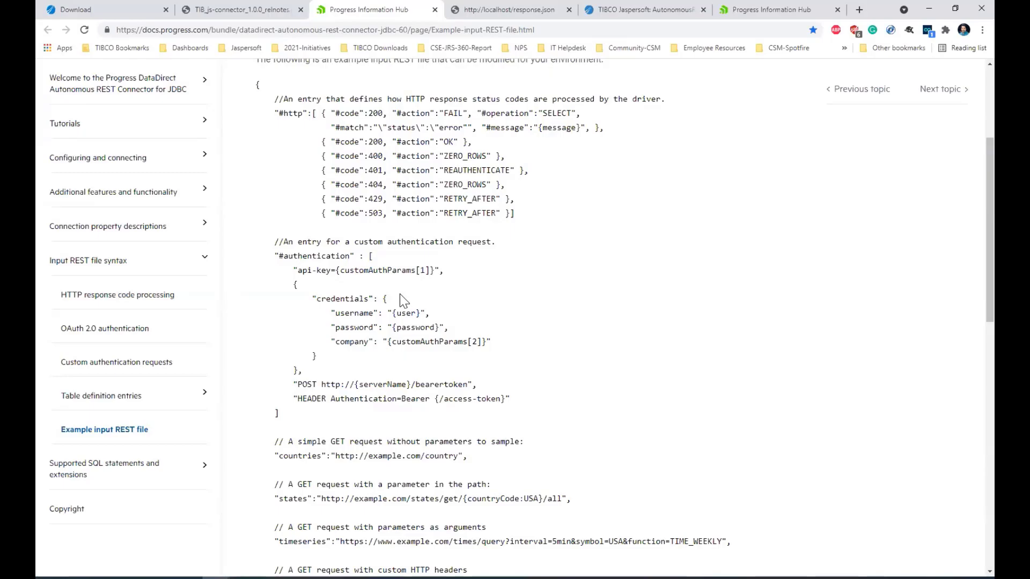
scroll(400, 294, down, 3)
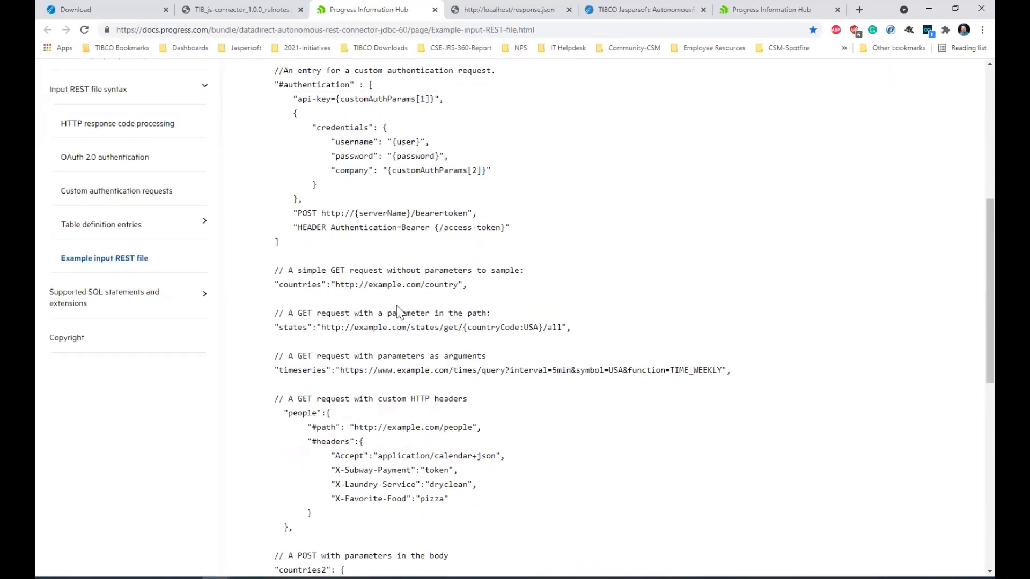